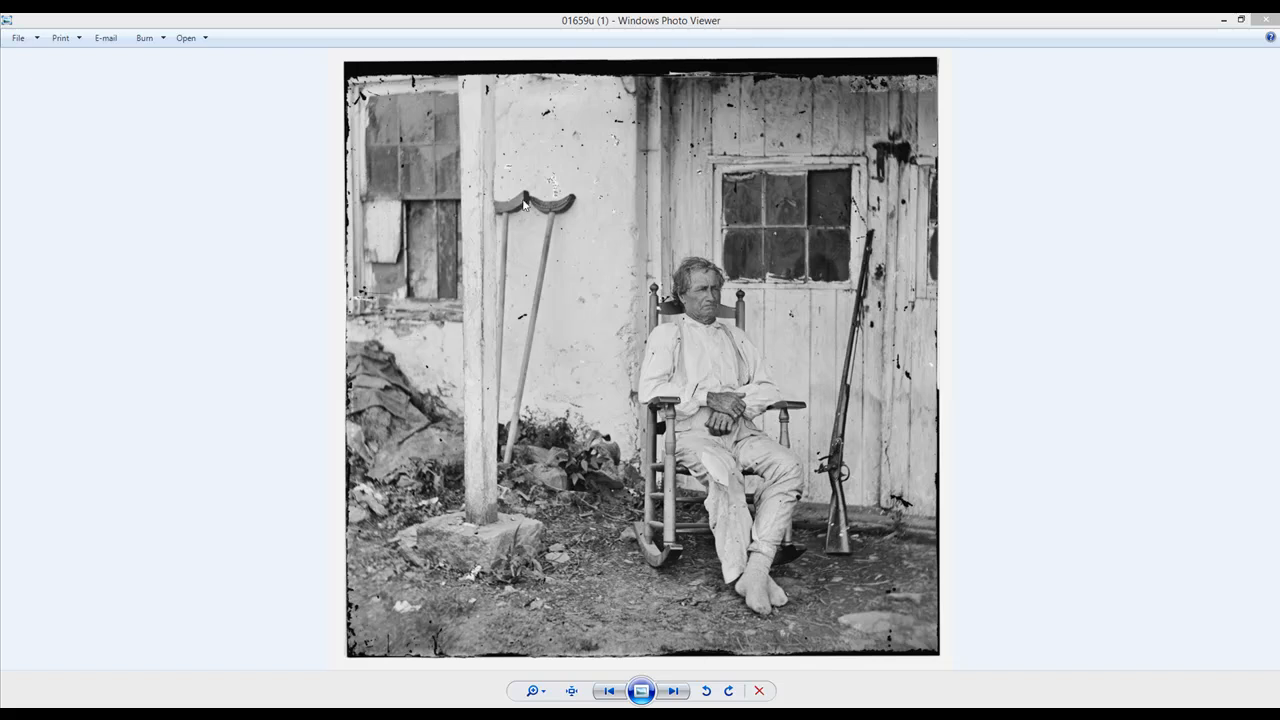
- Zoom in on the black-and-white photo of the seated man, inspect the shirt, hands and trousers, and return to the full view
{"action": "left_click", "coordinate": [540, 697]}
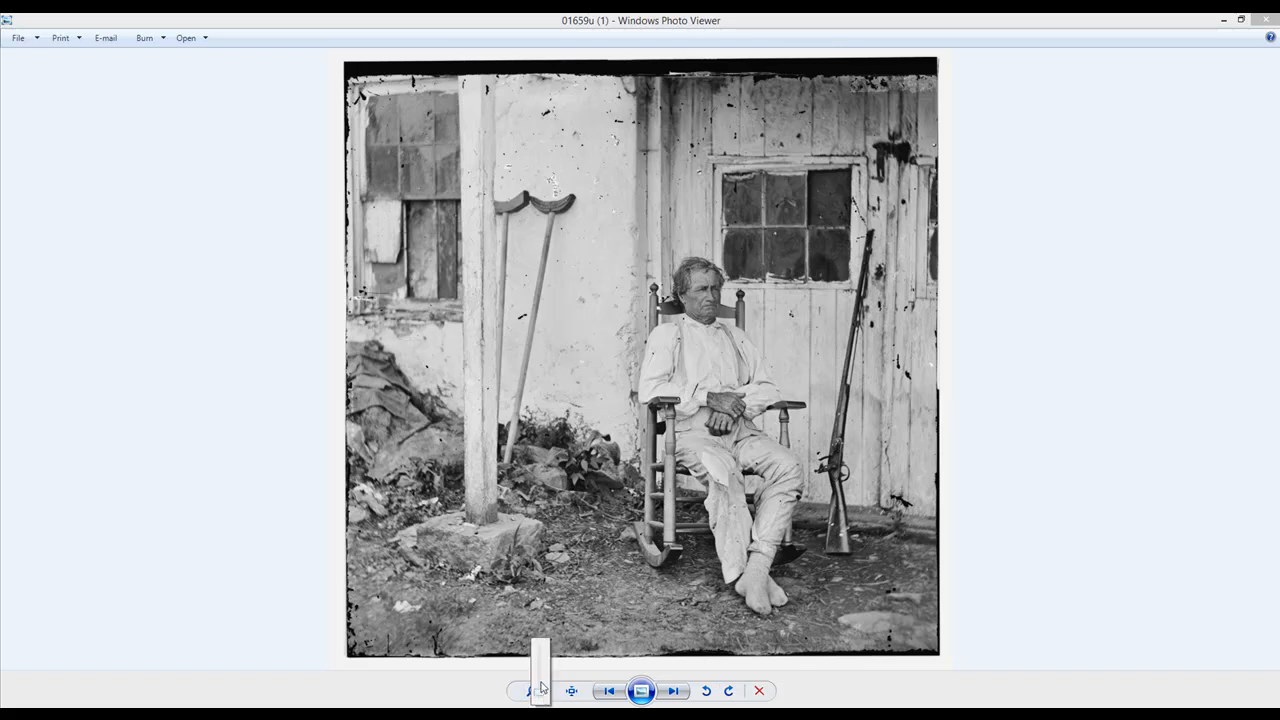
{"action": "left_click_drag", "start_coordinate": [538, 695], "coordinate": [538, 680]}
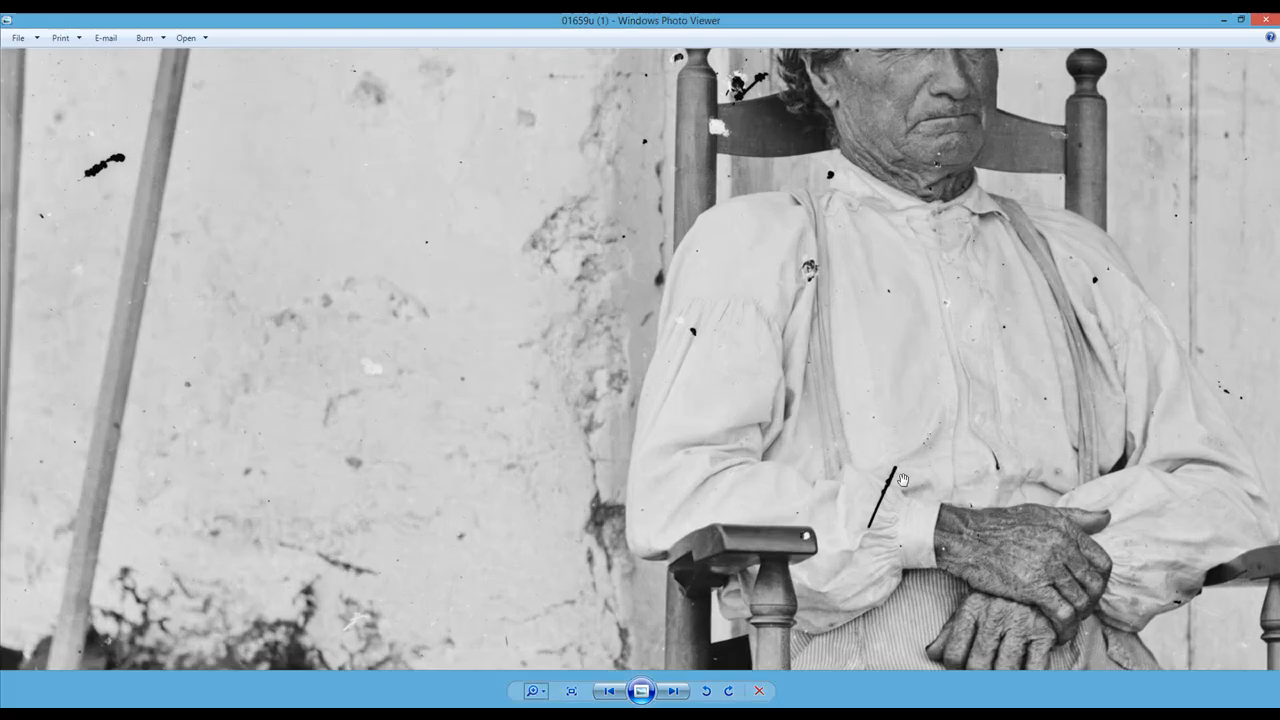
{"action": "left_click_drag", "start_coordinate": [882, 532], "coordinate": [708, 233]}
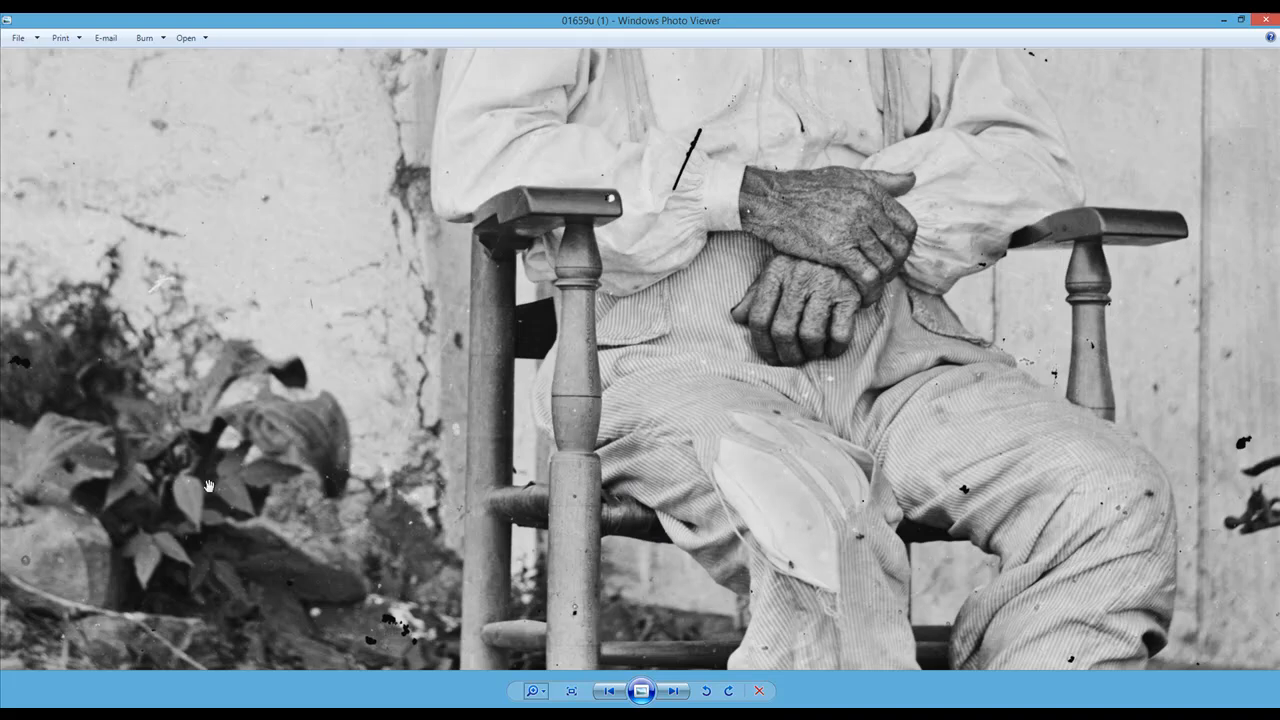
{"action": "left_click", "coordinate": [538, 690]}
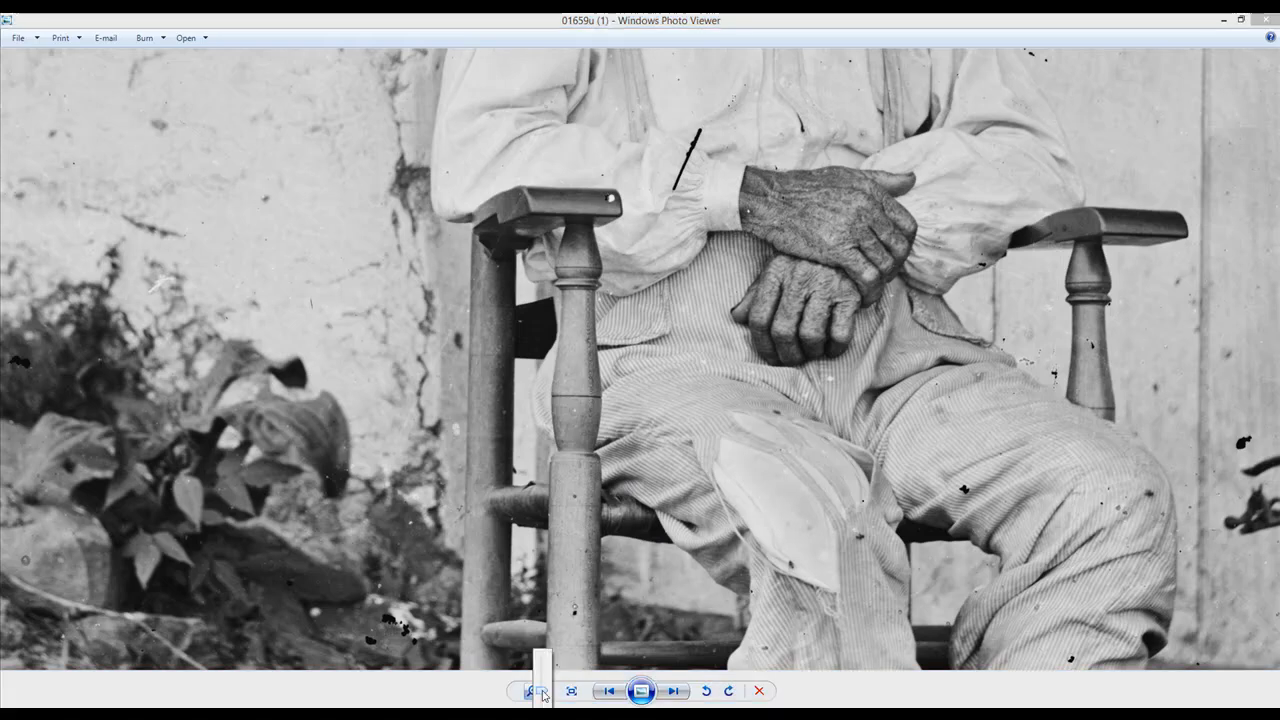
{"action": "left_click_drag", "start_coordinate": [539, 688], "coordinate": [539, 706]}
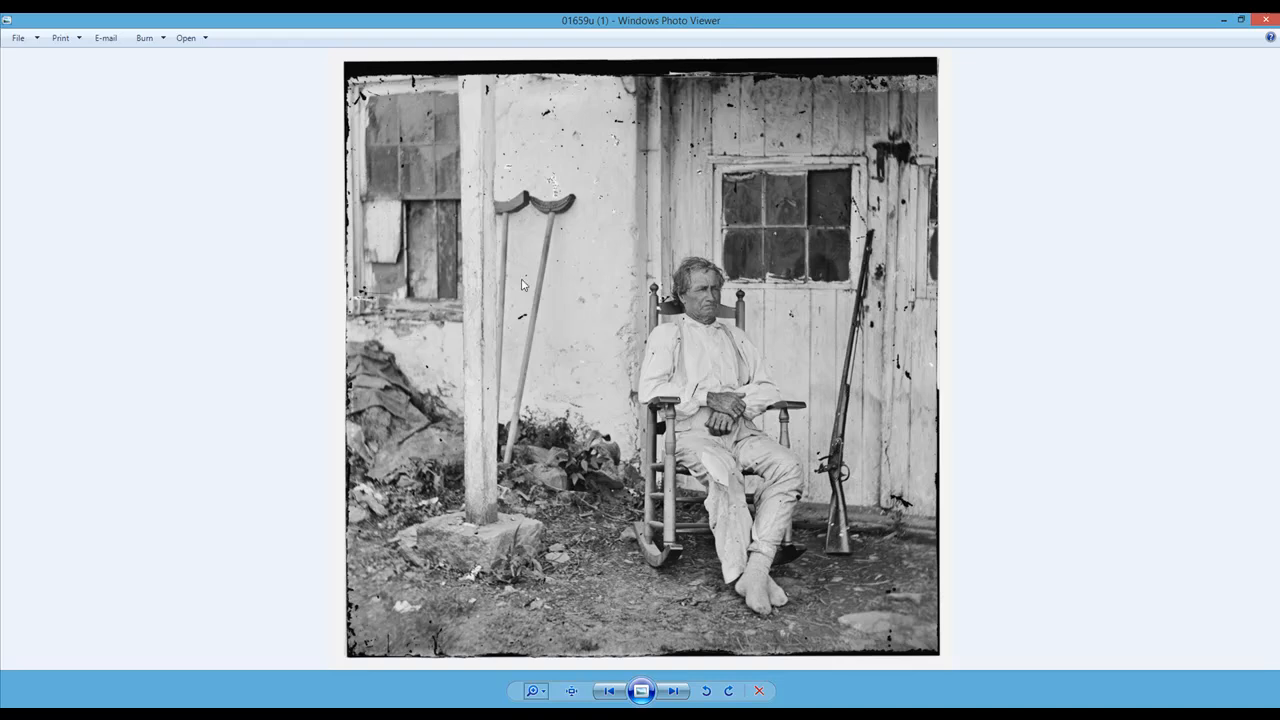
- Compare the original photo with its colorized version, and switch to GIMP with the original image 01659u (1) open
{"action": "left_click", "coordinate": [673, 690]}
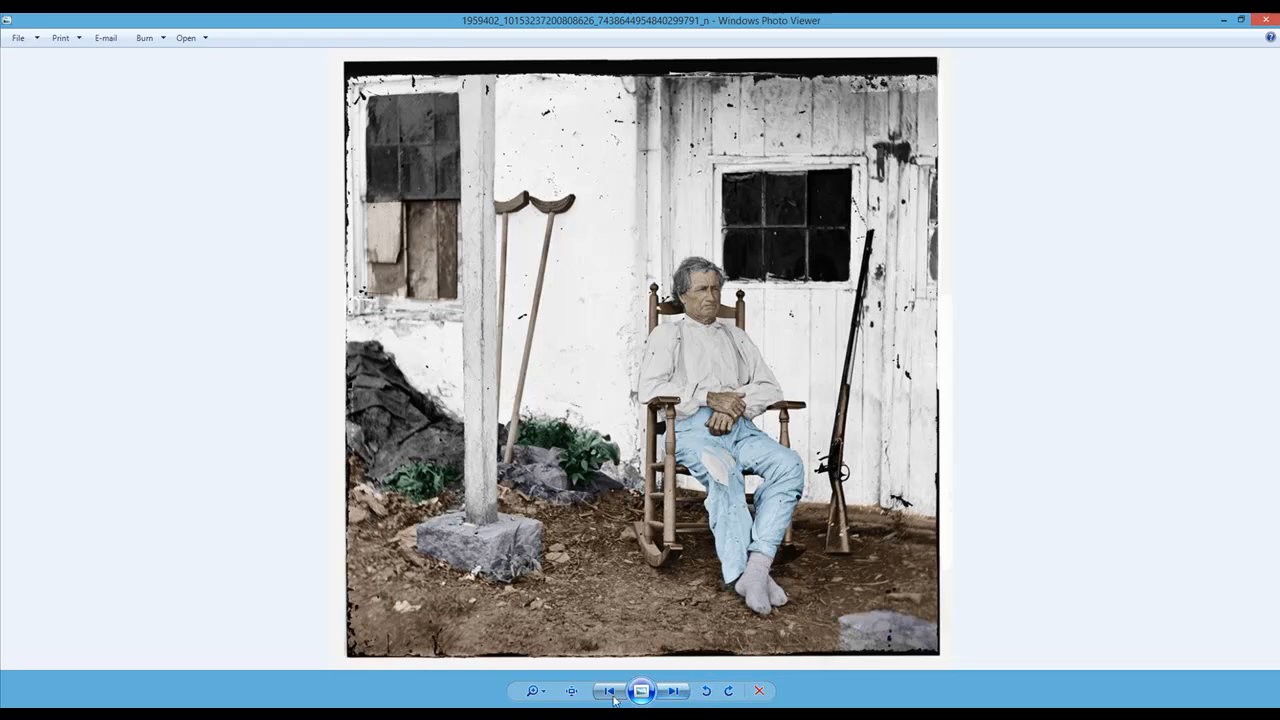
{"action": "left_click", "coordinate": [673, 692]}
{"action": "left_click", "coordinate": [673, 692]}
{"action": "left_click", "coordinate": [257, 660]}
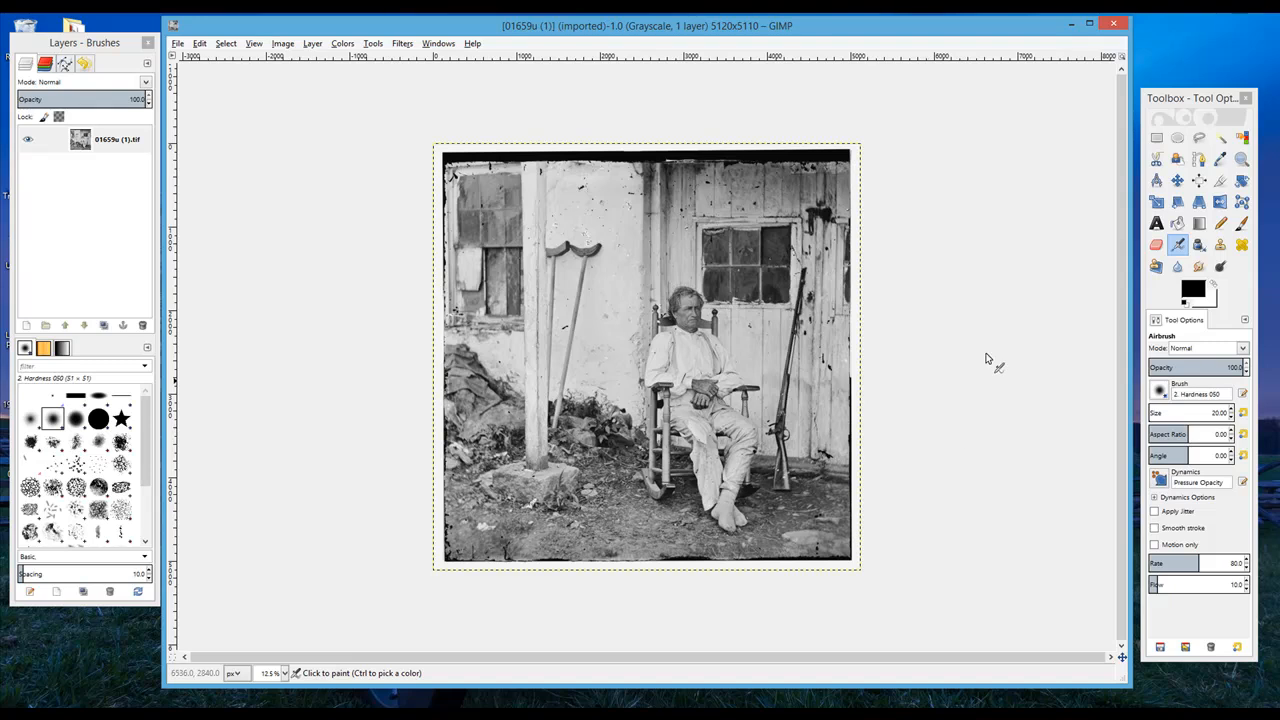
- Convert the grayscale image to RGB color mode and check that RGB is the active mode
{"action": "left_click", "coordinate": [283, 44]}
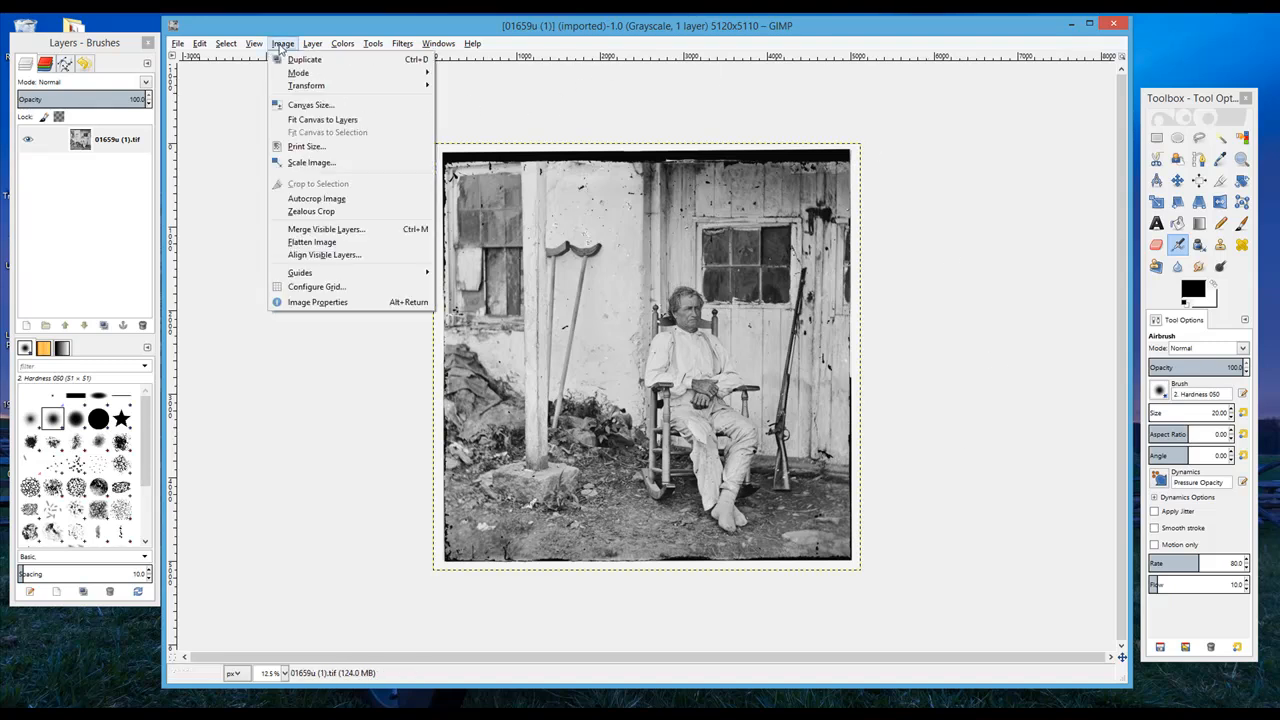
{"action": "mouse_move", "coordinate": [300, 73]}
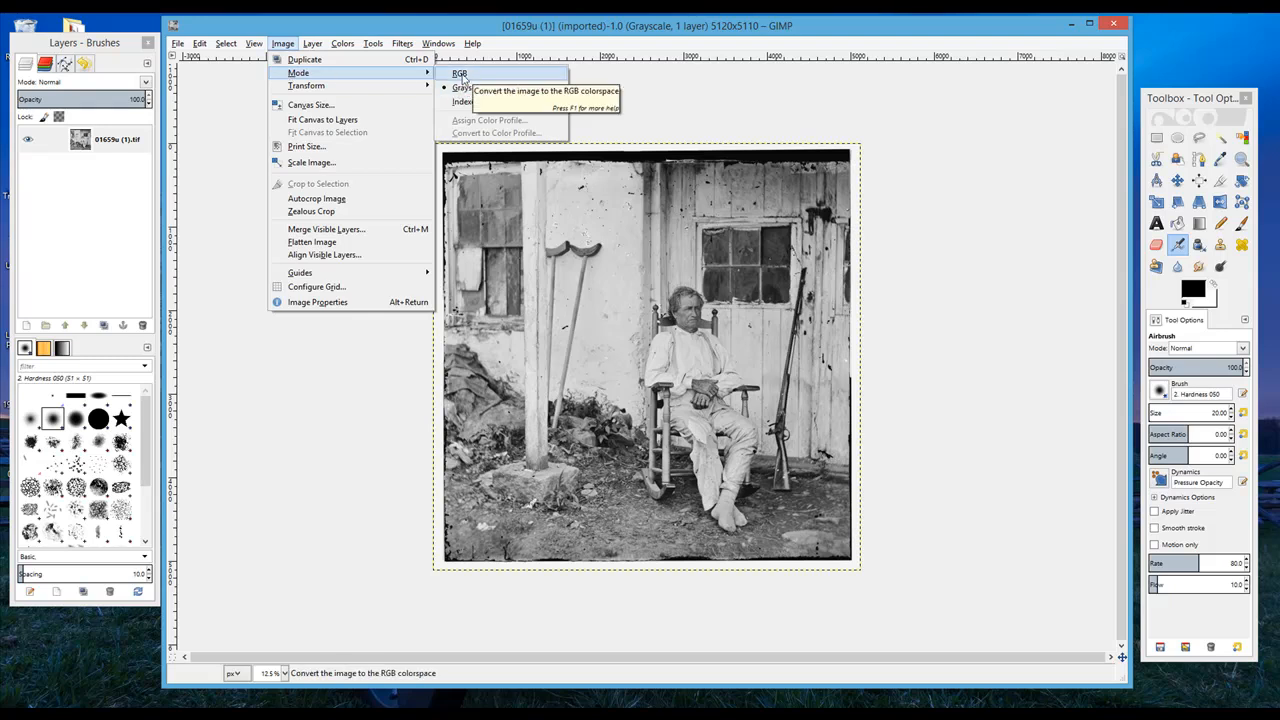
{"action": "left_click", "coordinate": [460, 74]}
{"action": "left_click", "coordinate": [283, 44]}
{"action": "mouse_move", "coordinate": [300, 73]}
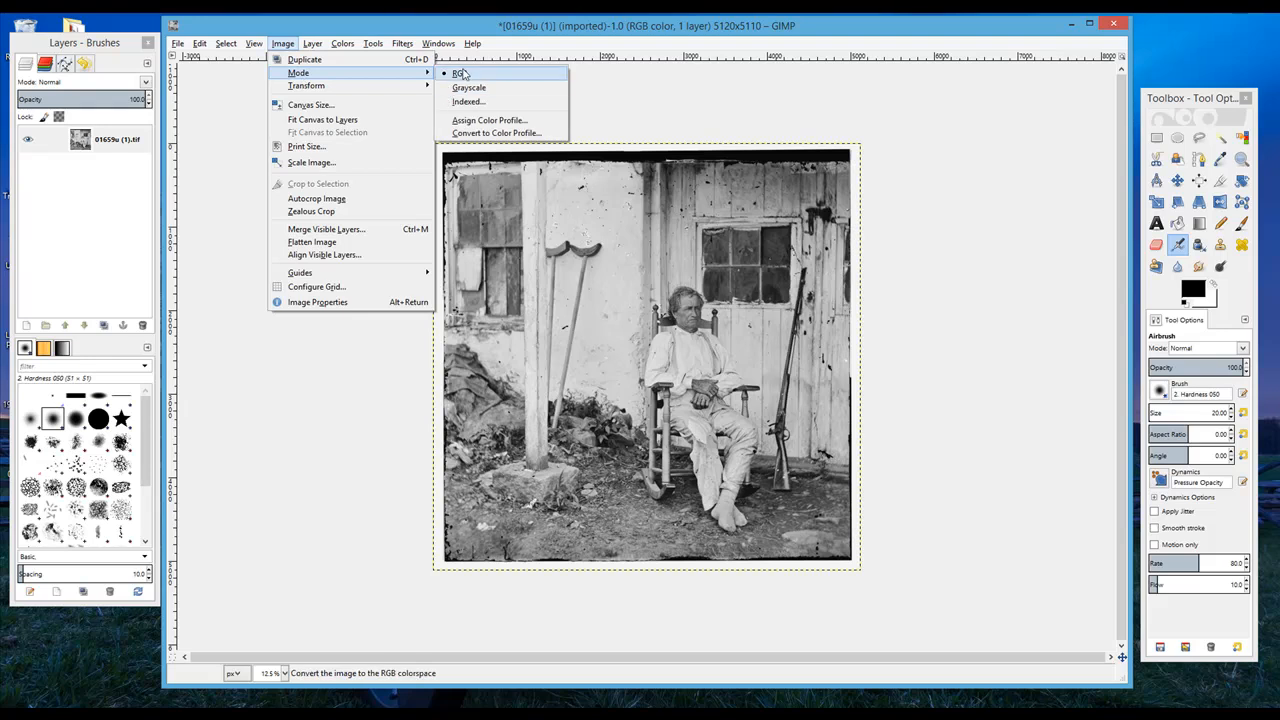
{"action": "left_click", "coordinate": [477, 77]}
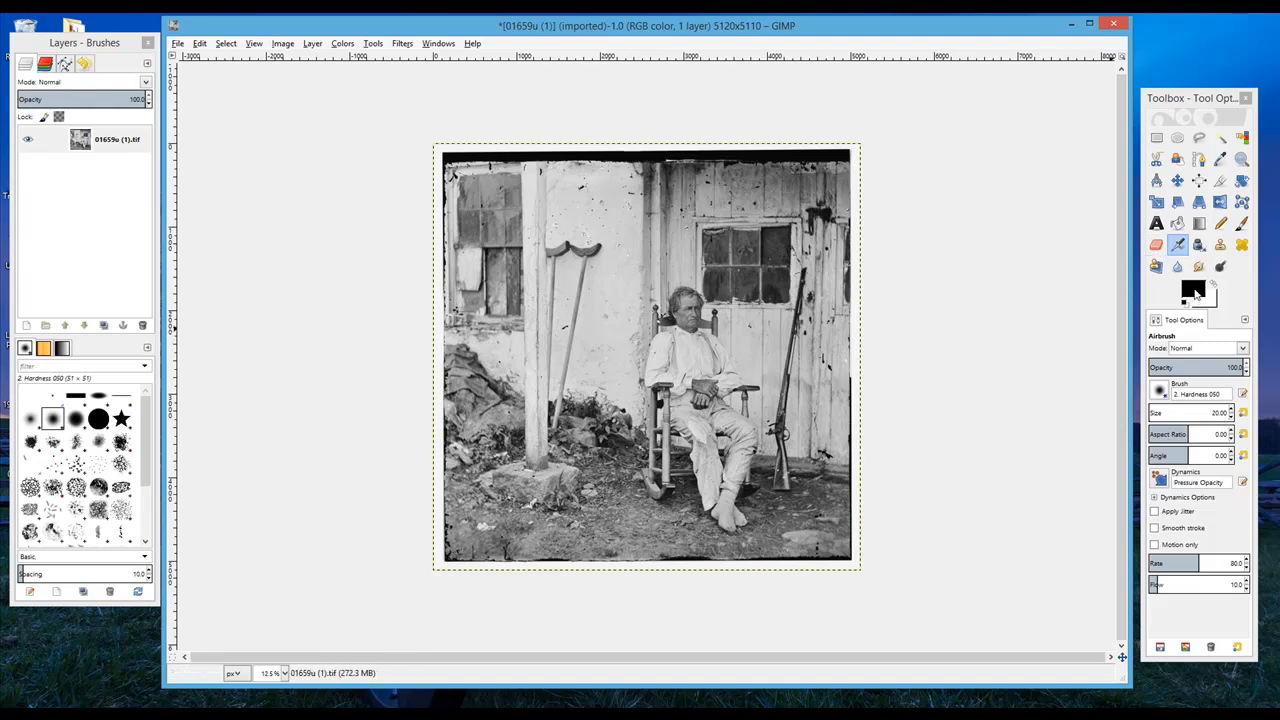
- Set the foreground color to the bright blue from the color history
{"action": "left_click", "coordinate": [1194, 291]}
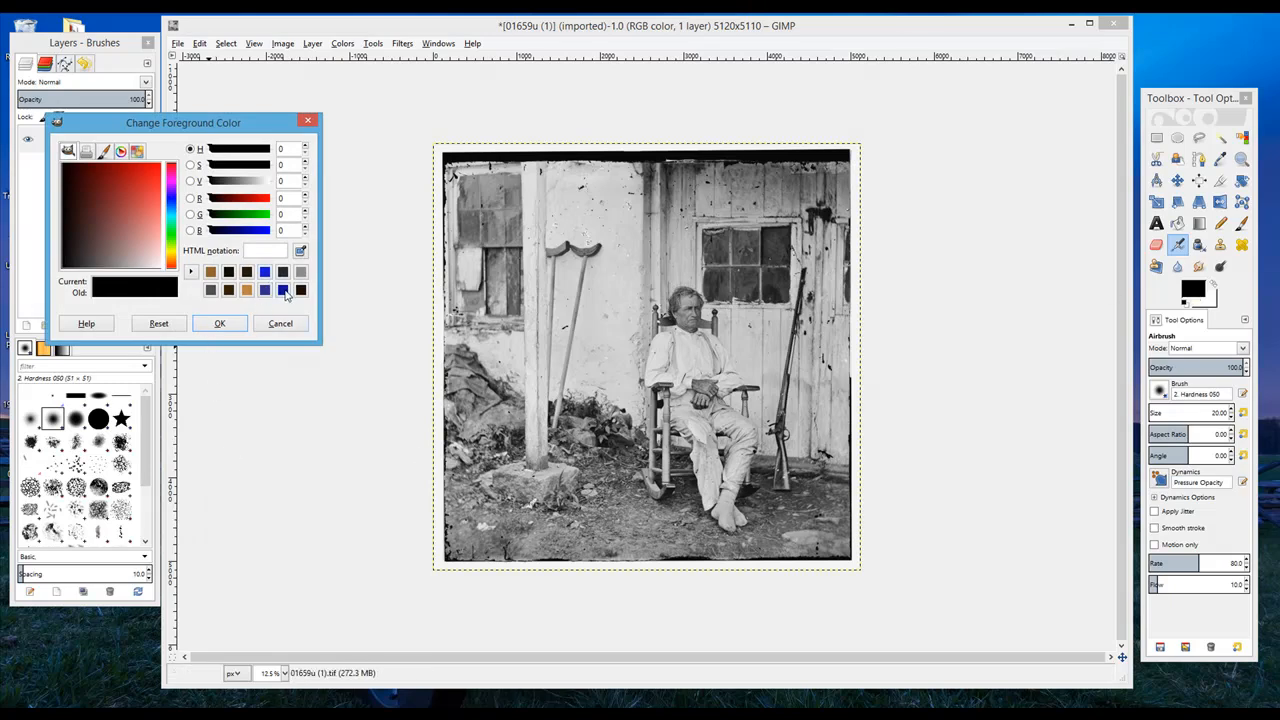
{"action": "left_click", "coordinate": [285, 292]}
{"action": "left_click", "coordinate": [264, 274]}
{"action": "left_click", "coordinate": [216, 324]}
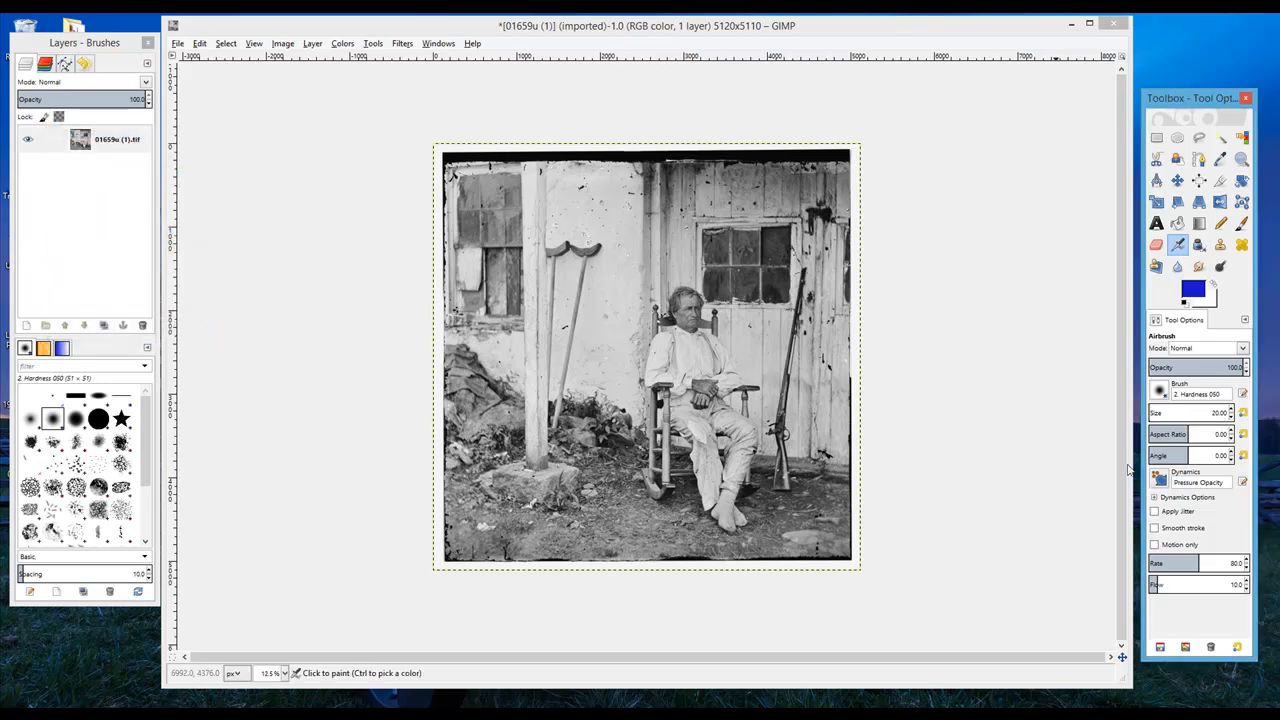
- Create a new 5120 x 5110 px layer named Pants, filled with the foreground color
{"action": "left_click", "coordinate": [310, 45]}
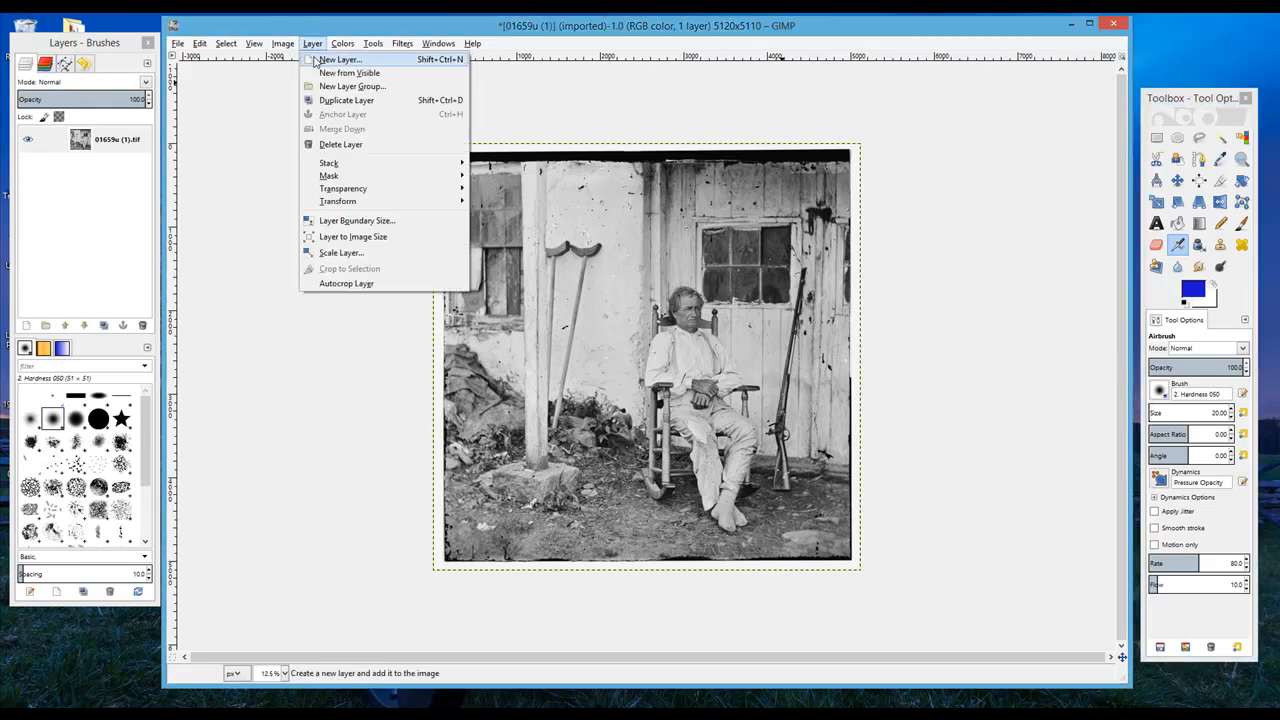
{"action": "left_click", "coordinate": [314, 63]}
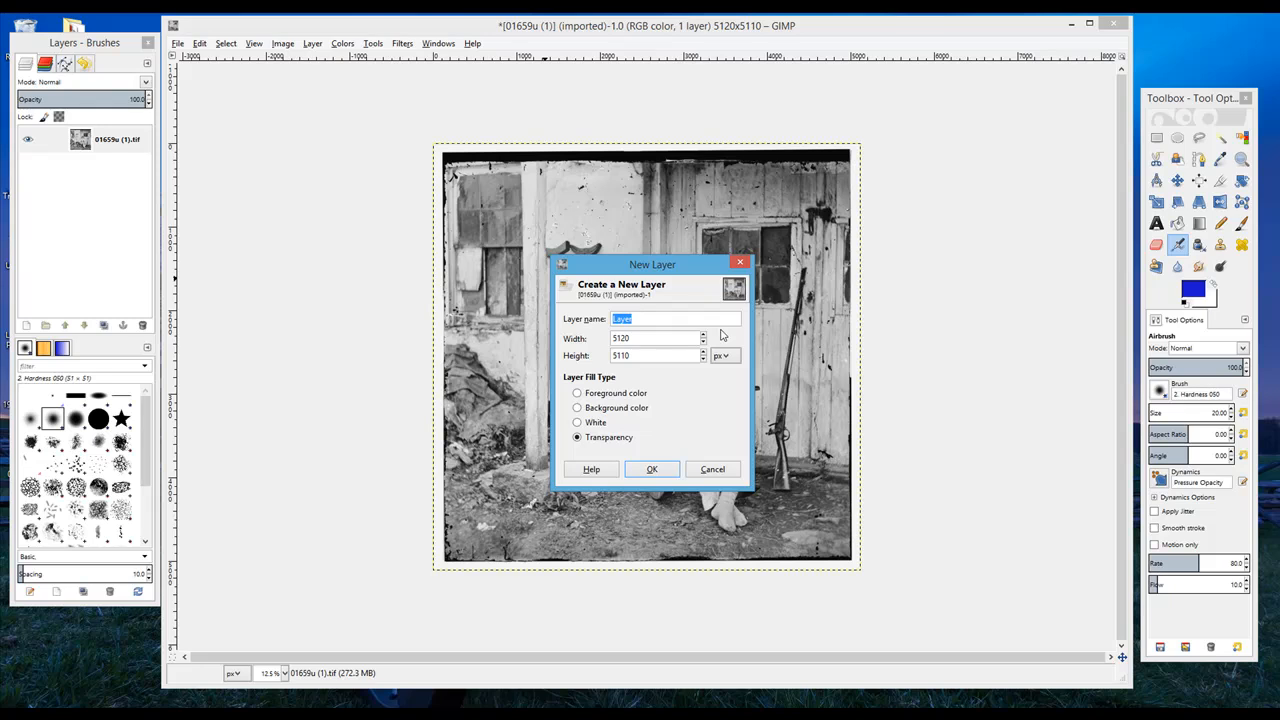
{"action": "type", "text": "Pan"}
{"action": "left_click", "coordinate": [586, 396]}
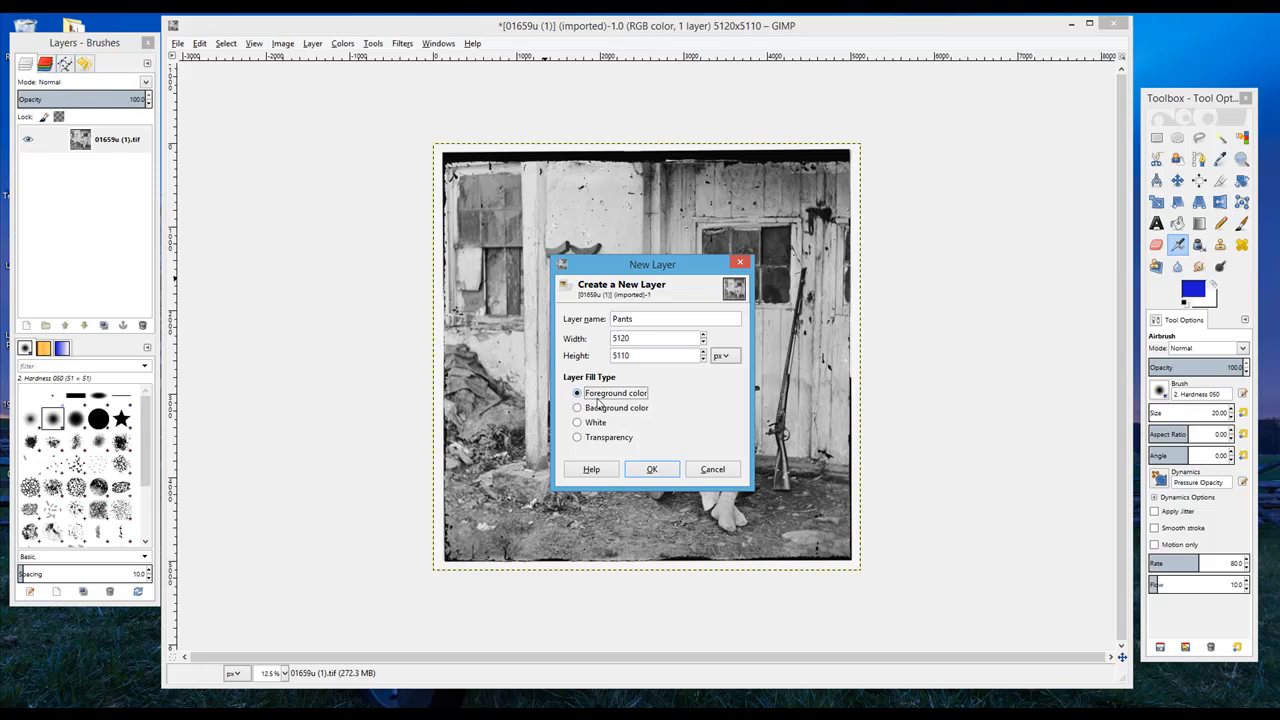
{"action": "left_click", "coordinate": [650, 470]}
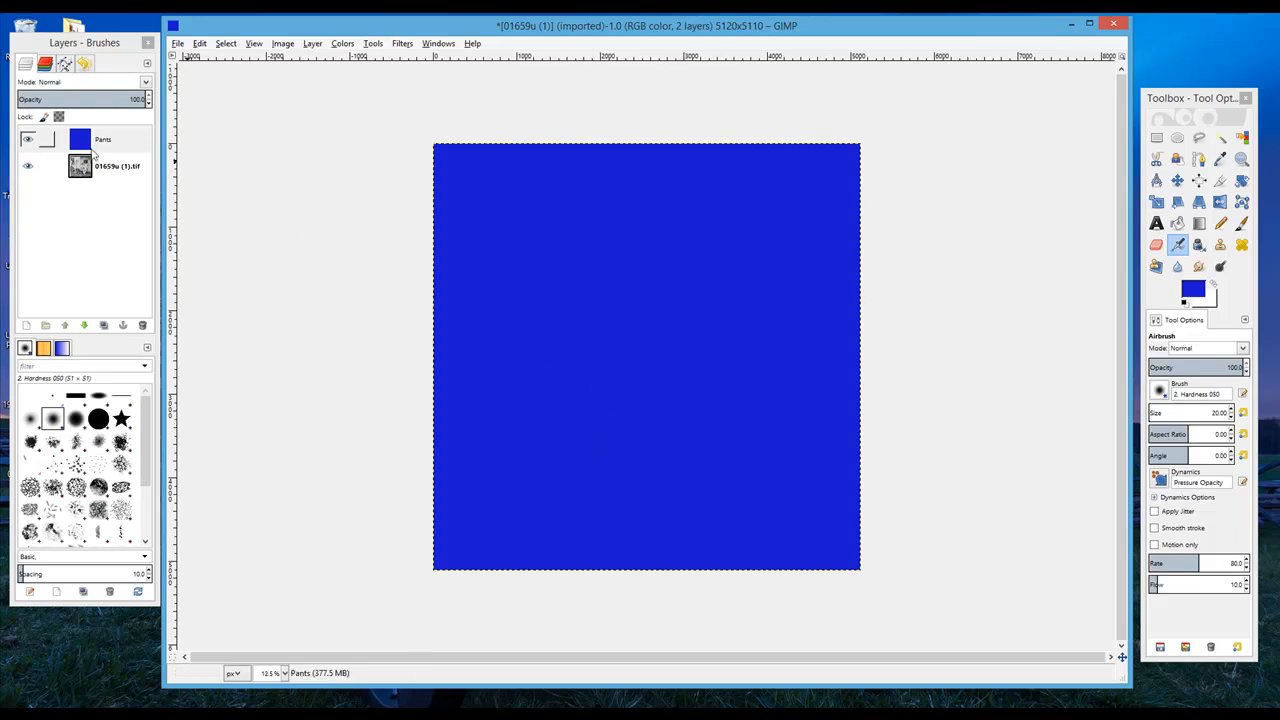
- Add a Black (full transparency) layer mask to the Pants layer and set the layer's blend mode to Overlay
{"action": "left_click", "coordinate": [118, 145]}
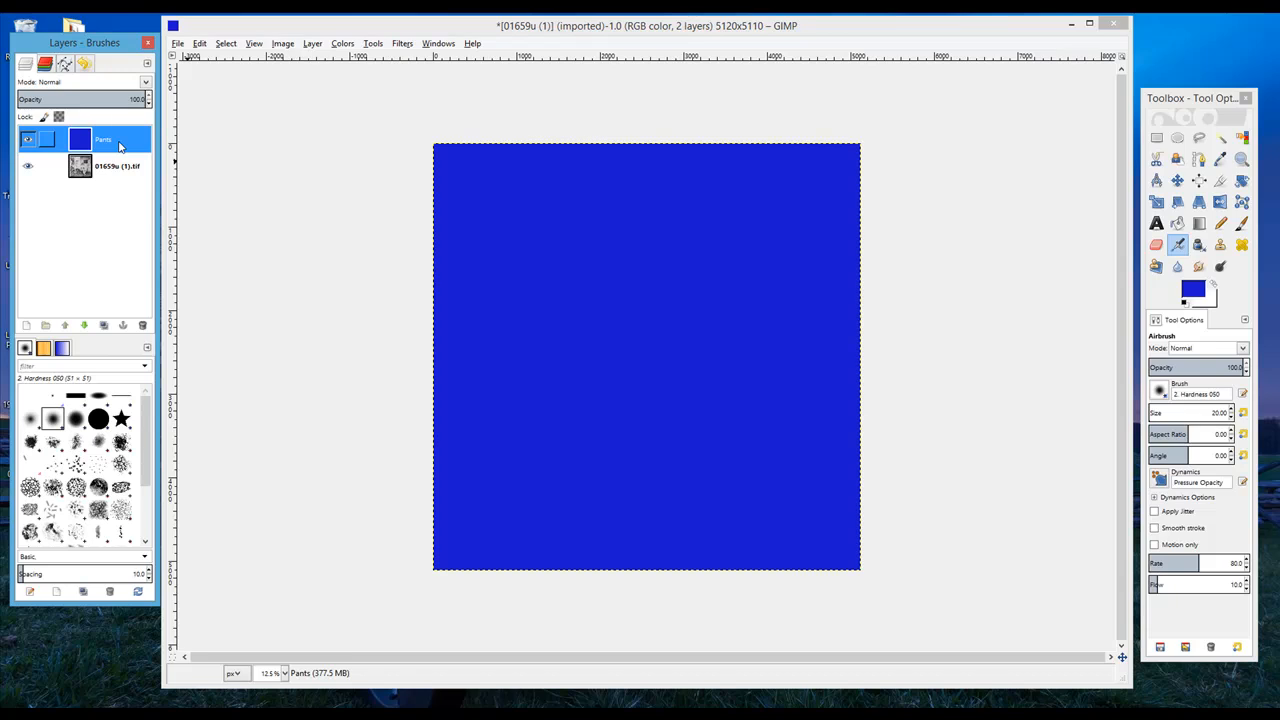
{"action": "right_click", "coordinate": [119, 146]}
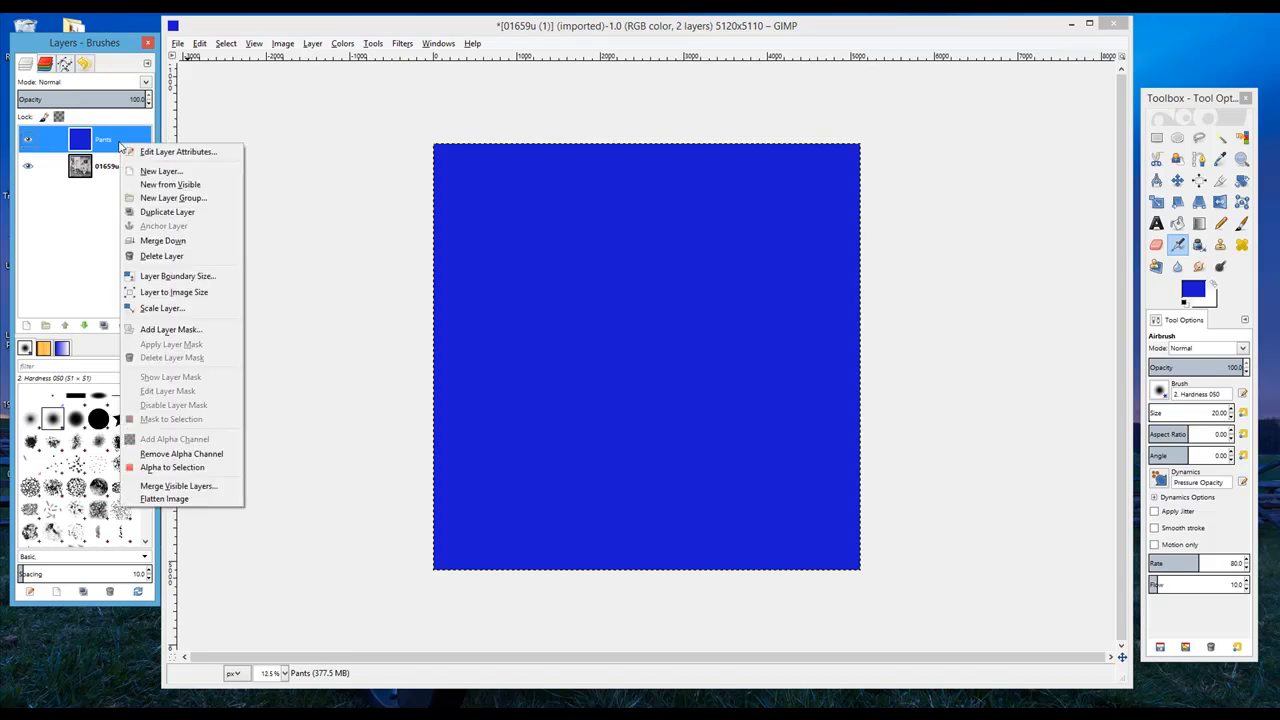
{"action": "left_click", "coordinate": [170, 332]}
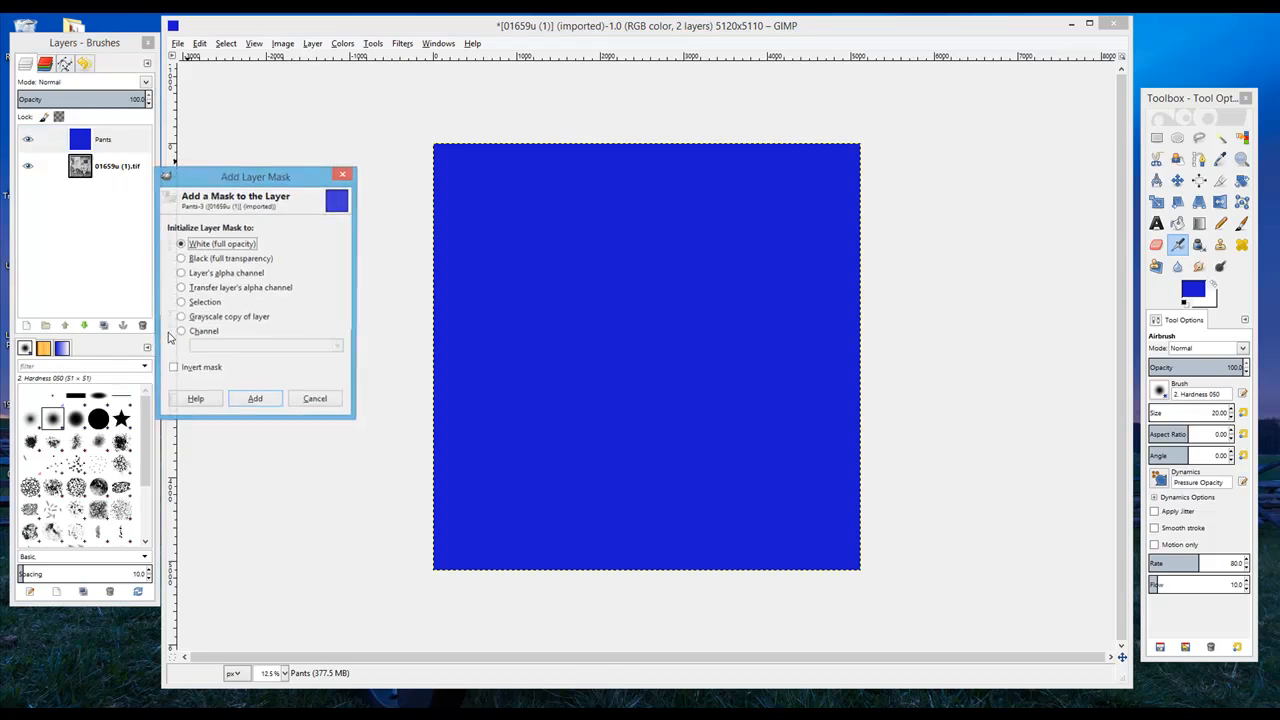
{"action": "left_click_drag", "start_coordinate": [222, 186], "coordinate": [548, 264]}
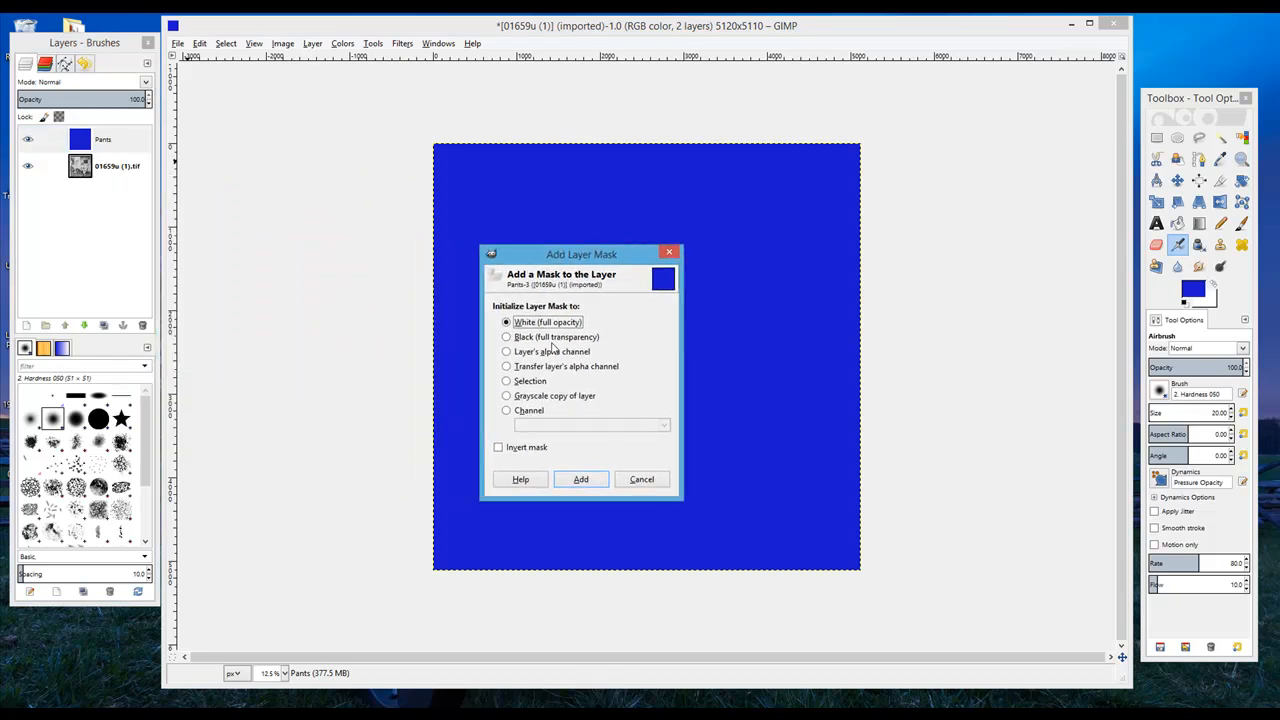
{"action": "left_click", "coordinate": [521, 342]}
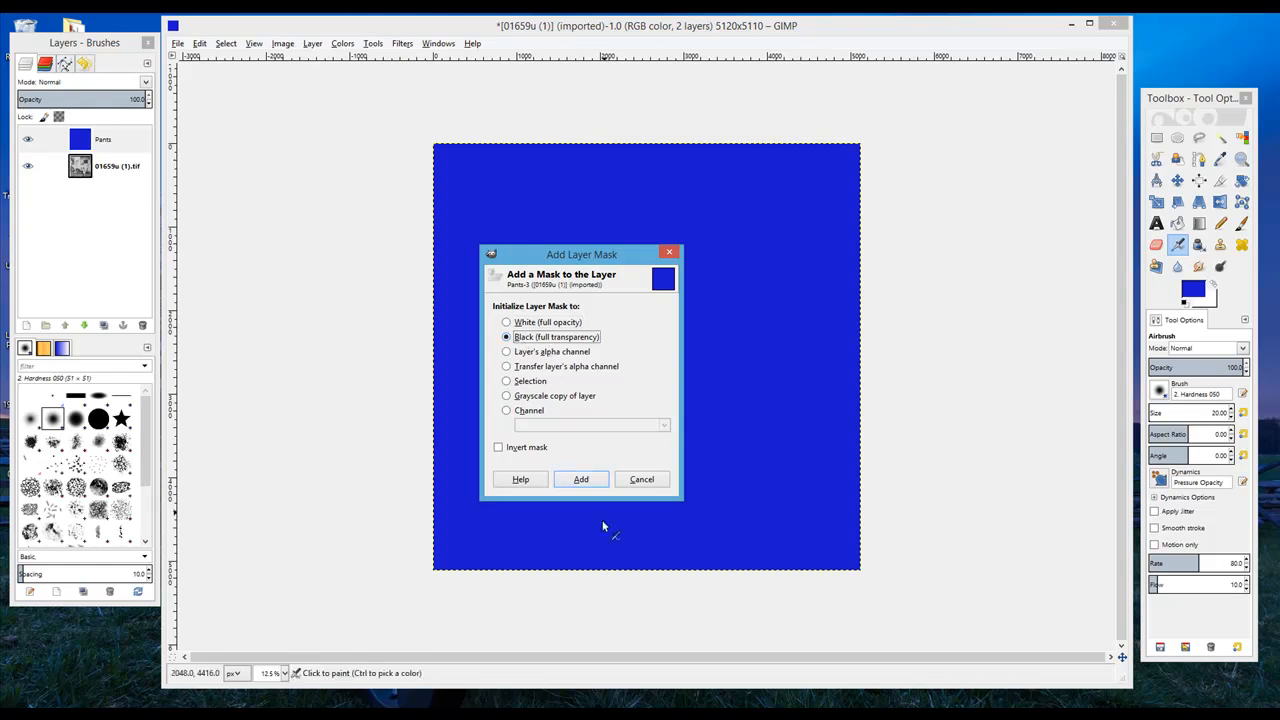
{"action": "left_click", "coordinate": [581, 480]}
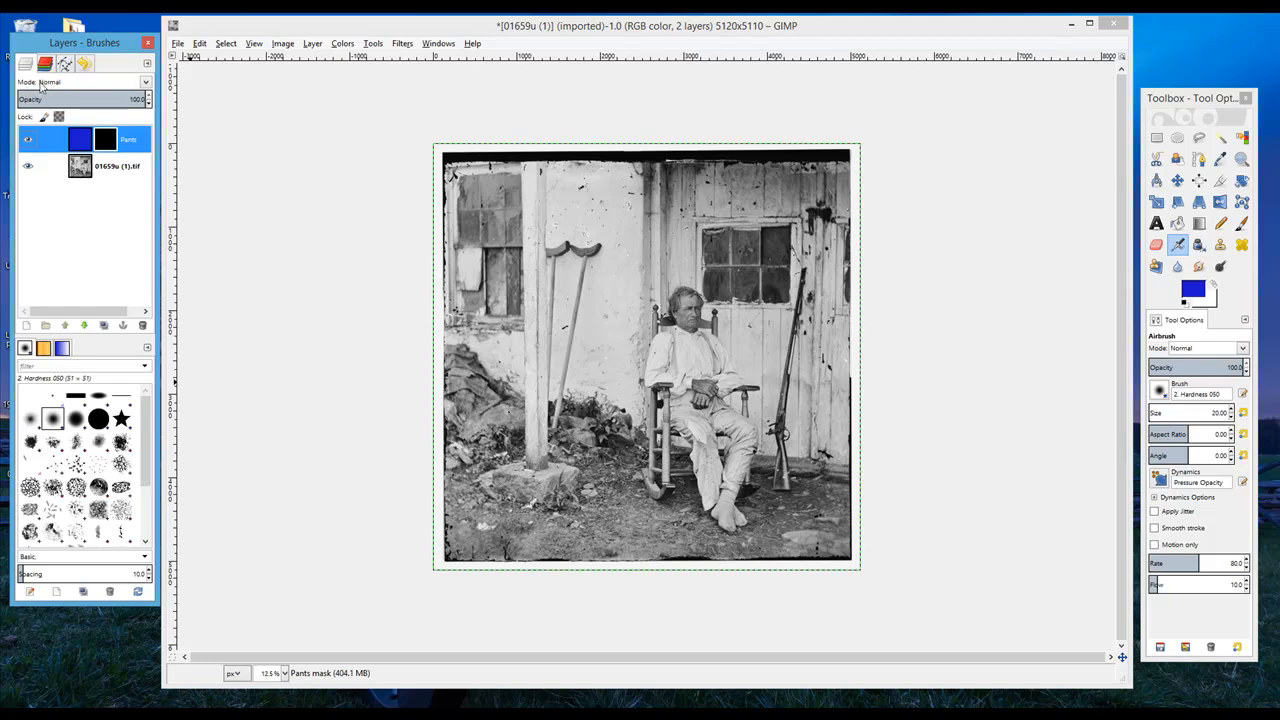
{"action": "left_click", "coordinate": [145, 83]}
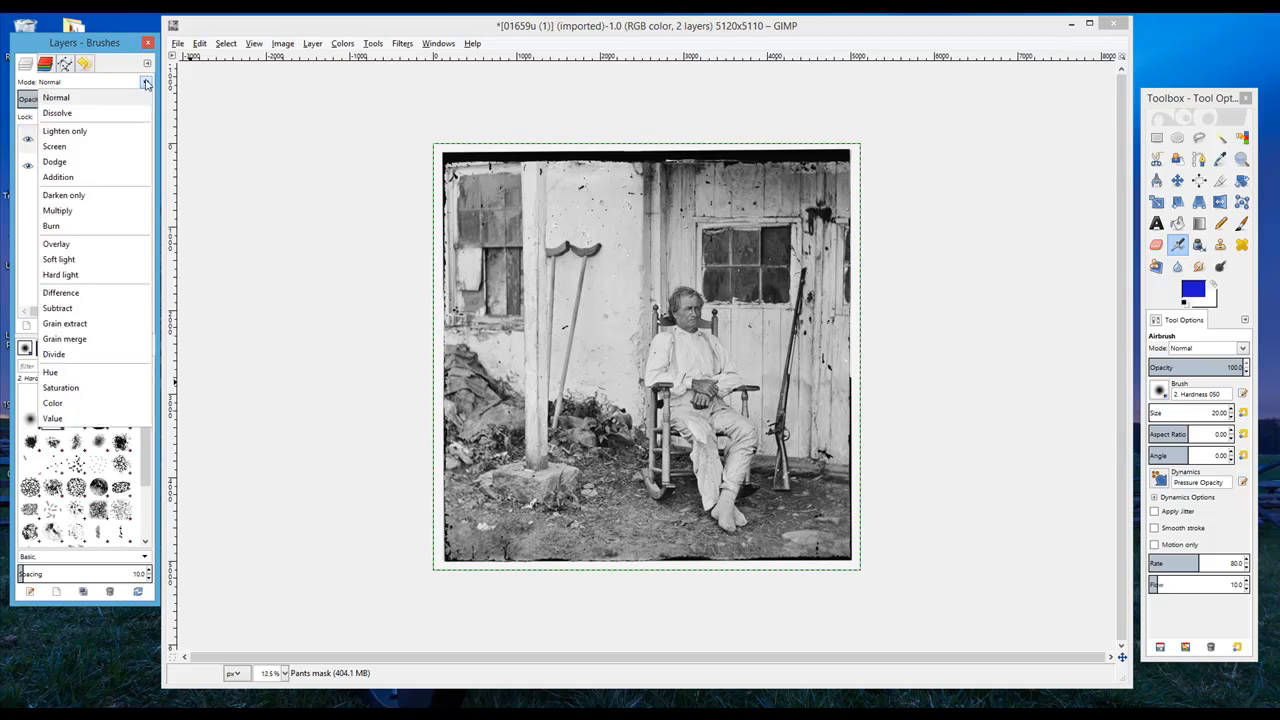
{"action": "left_click", "coordinate": [57, 246]}
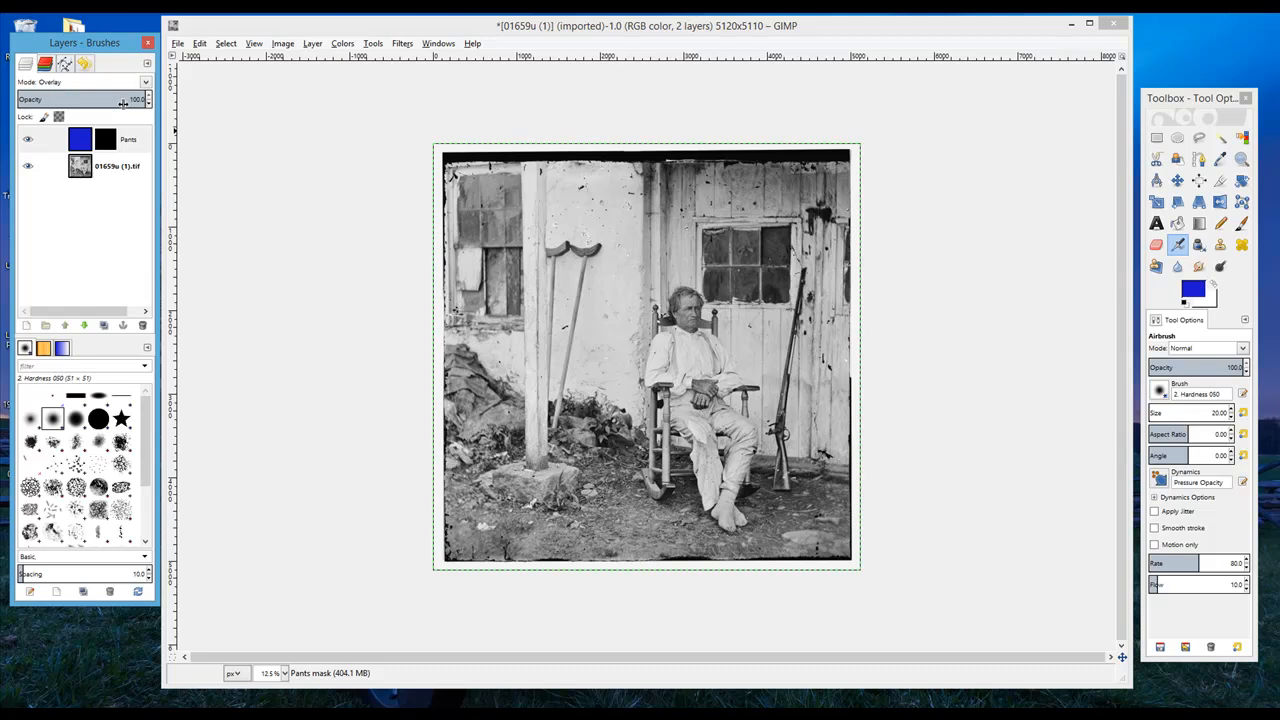
- Set up the Eraser for work on the man's legs with size 93.34 and the 2. Hardness 100 brush
{"action": "left_click", "coordinate": [1241, 160]}
{"action": "left_click", "coordinate": [790, 355]}
{"action": "scroll", "coordinate": [683, 353], "scroll_direction": "up", "scroll_amount": 5}
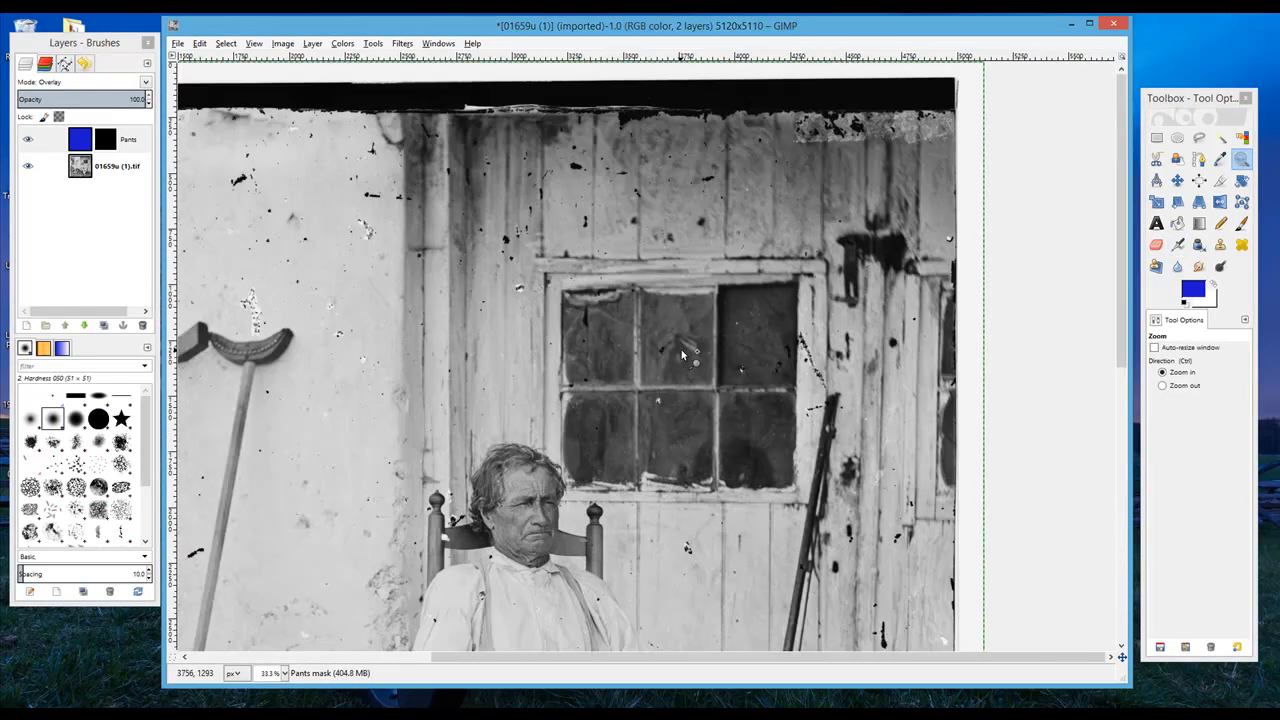
{"action": "scroll", "coordinate": [682, 354], "scroll_direction": "down", "scroll_amount": 10}
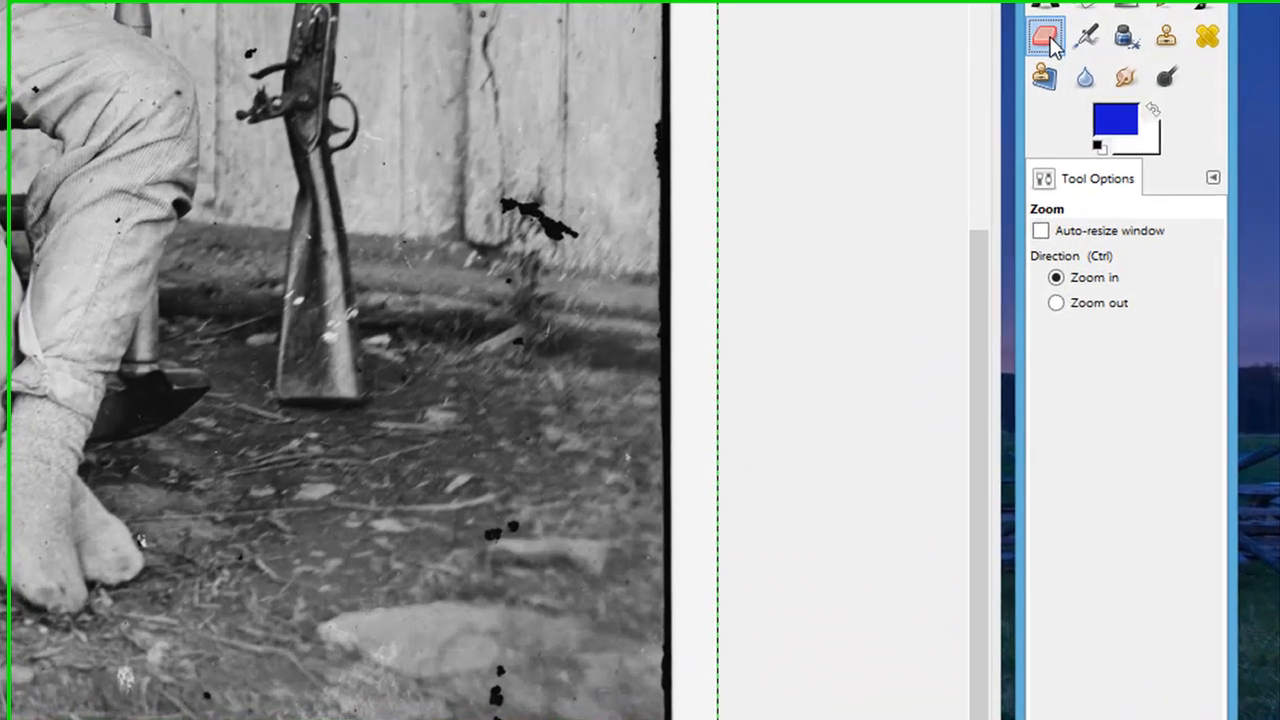
{"action": "left_click", "coordinate": [1157, 245]}
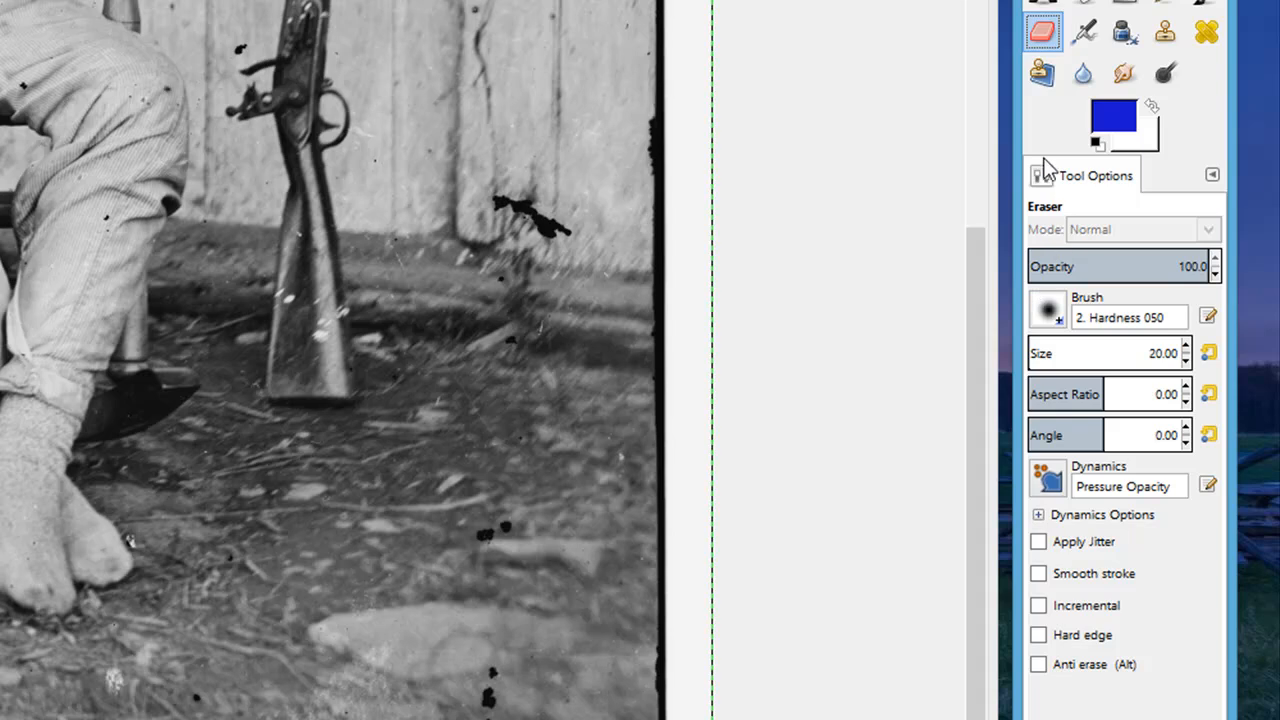
{"action": "left_click", "coordinate": [1040, 354]}
{"action": "left_click_drag", "start_coordinate": [1040, 354], "coordinate": [1041, 353]}
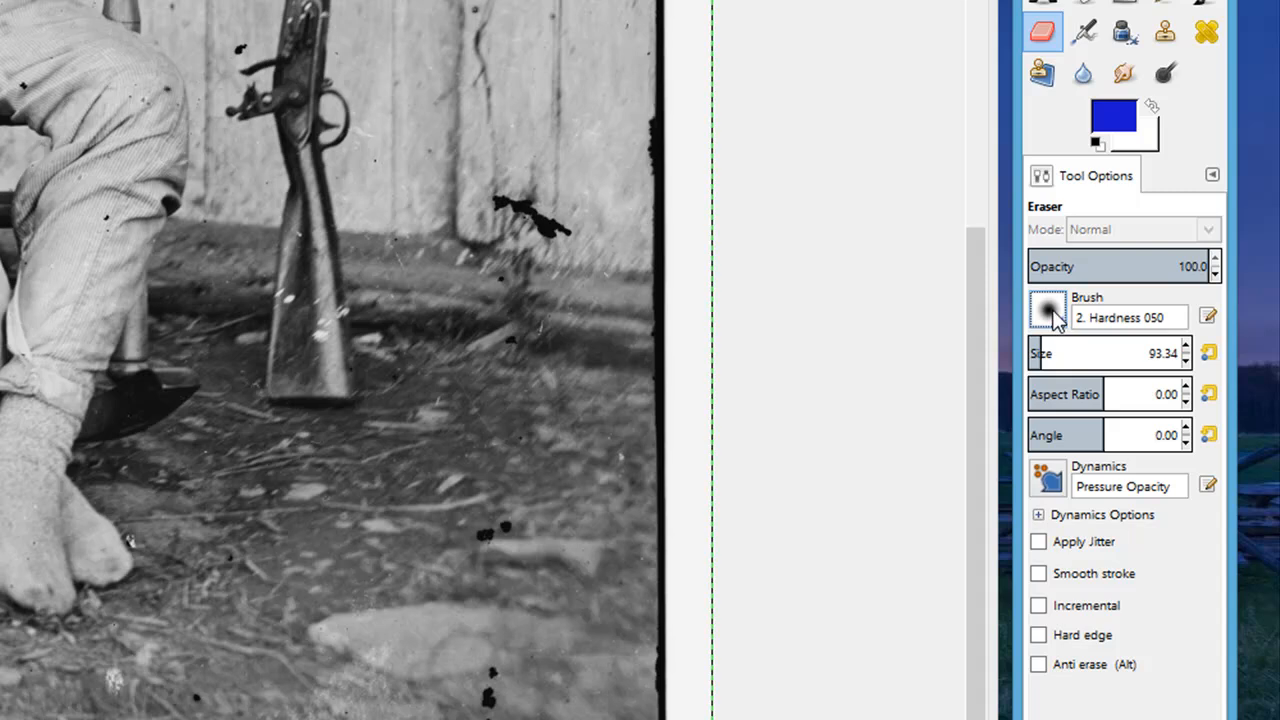
{"action": "left_click", "coordinate": [1058, 320]}
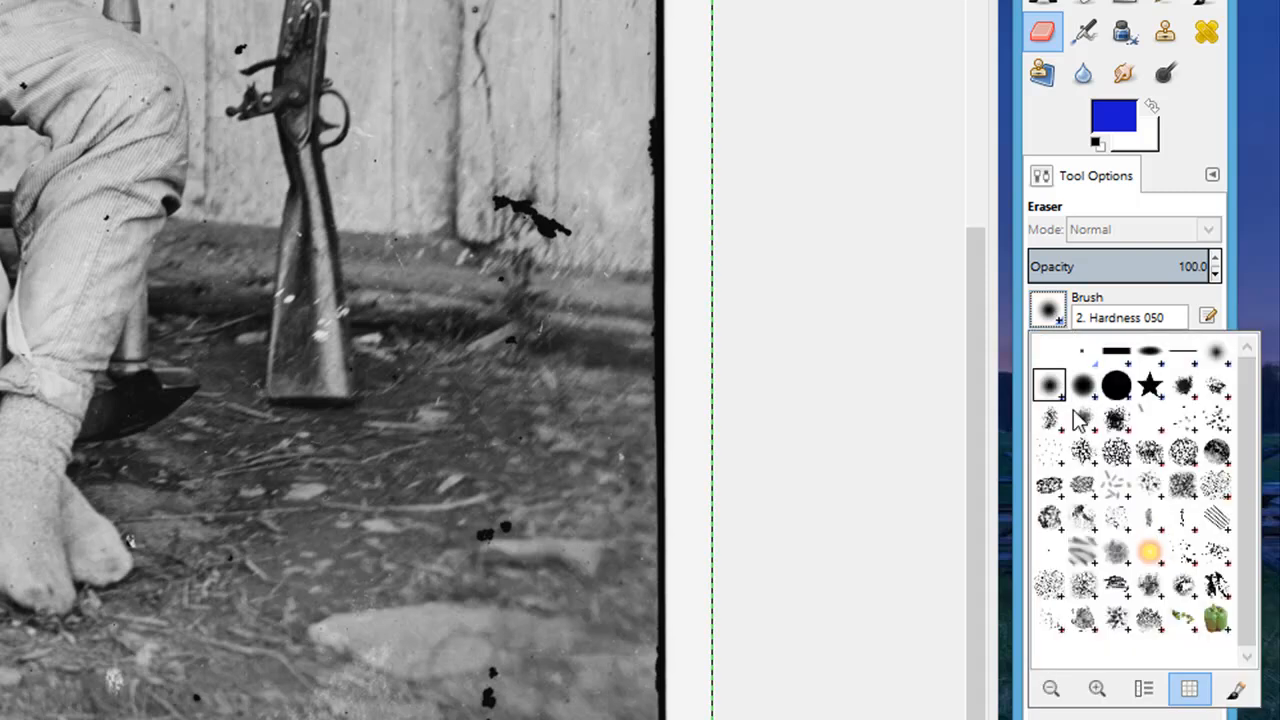
{"action": "left_click", "coordinate": [1118, 386]}
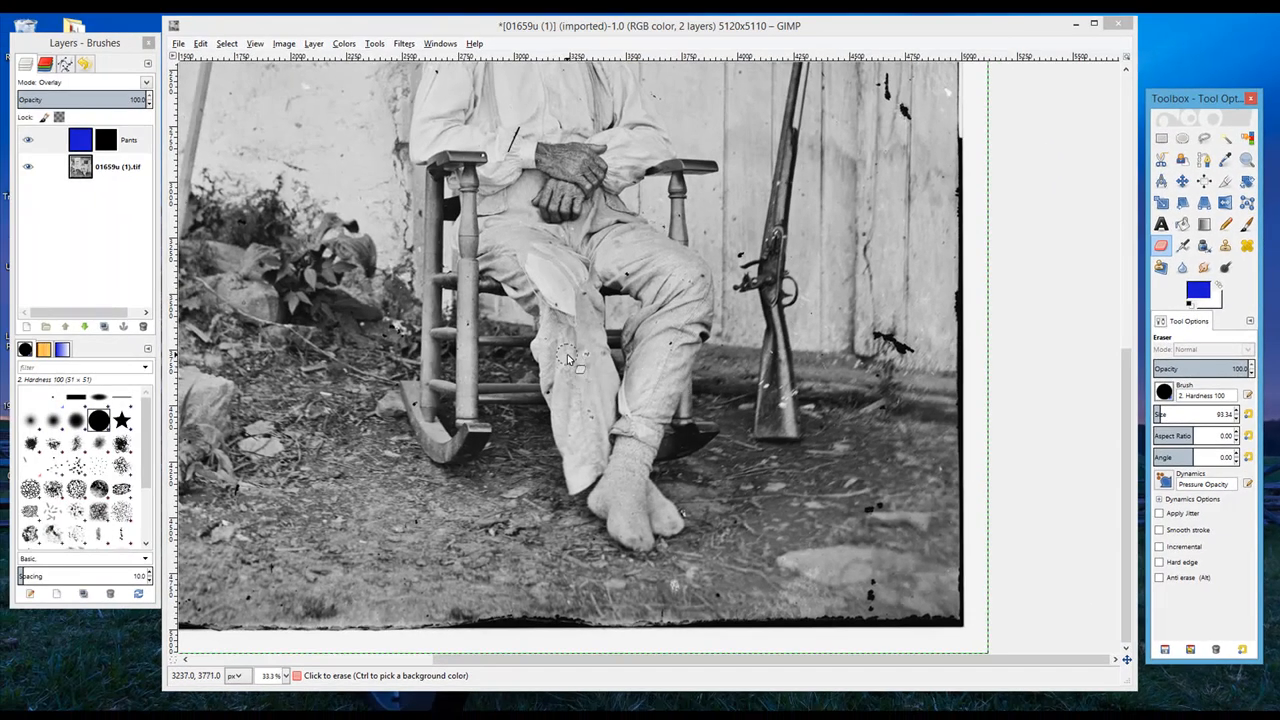
- Erase the Pants layer mask over the lower half of the patched pant leg to reveal the blue, undoing a stray stroke
{"action": "mouse_move", "coordinate": [556, 334]}
{"action": "left_mouse_down"}
{"action": "mouse_move", "coordinate": [546, 348]}
{"action": "mouse_move", "coordinate": [567, 428]}
{"action": "left_mouse_up"}
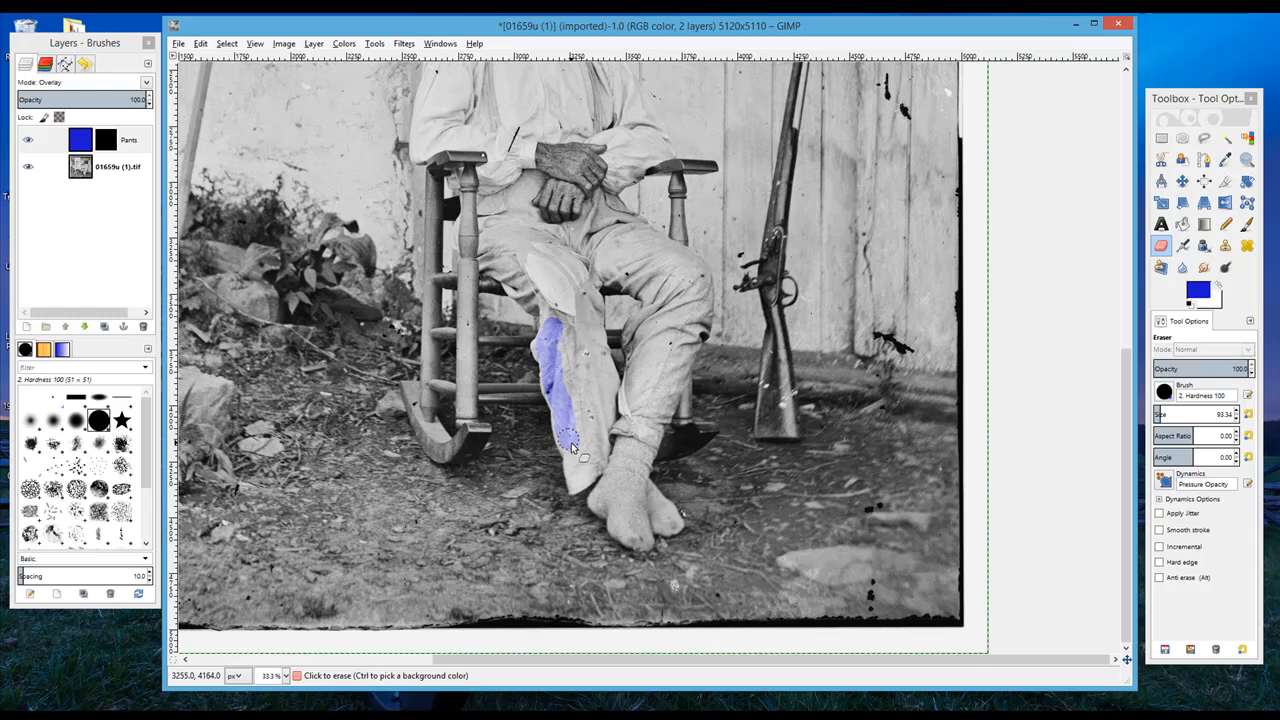
{"action": "left_click_drag", "start_coordinate": [582, 470], "coordinate": [586, 438]}
{"action": "mouse_move", "coordinate": [574, 384]}
{"action": "left_mouse_down"}
{"action": "mouse_move", "coordinate": [560, 339]}
{"action": "mouse_move", "coordinate": [589, 329]}
{"action": "mouse_move", "coordinate": [576, 353]}
{"action": "mouse_move", "coordinate": [601, 354]}
{"action": "mouse_move", "coordinate": [578, 373]}
{"action": "mouse_move", "coordinate": [588, 379]}
{"action": "mouse_move", "coordinate": [558, 344]}
{"action": "mouse_move", "coordinate": [557, 396]}
{"action": "left_mouse_up"}
{"action": "key", "text": "ctrl+z"}
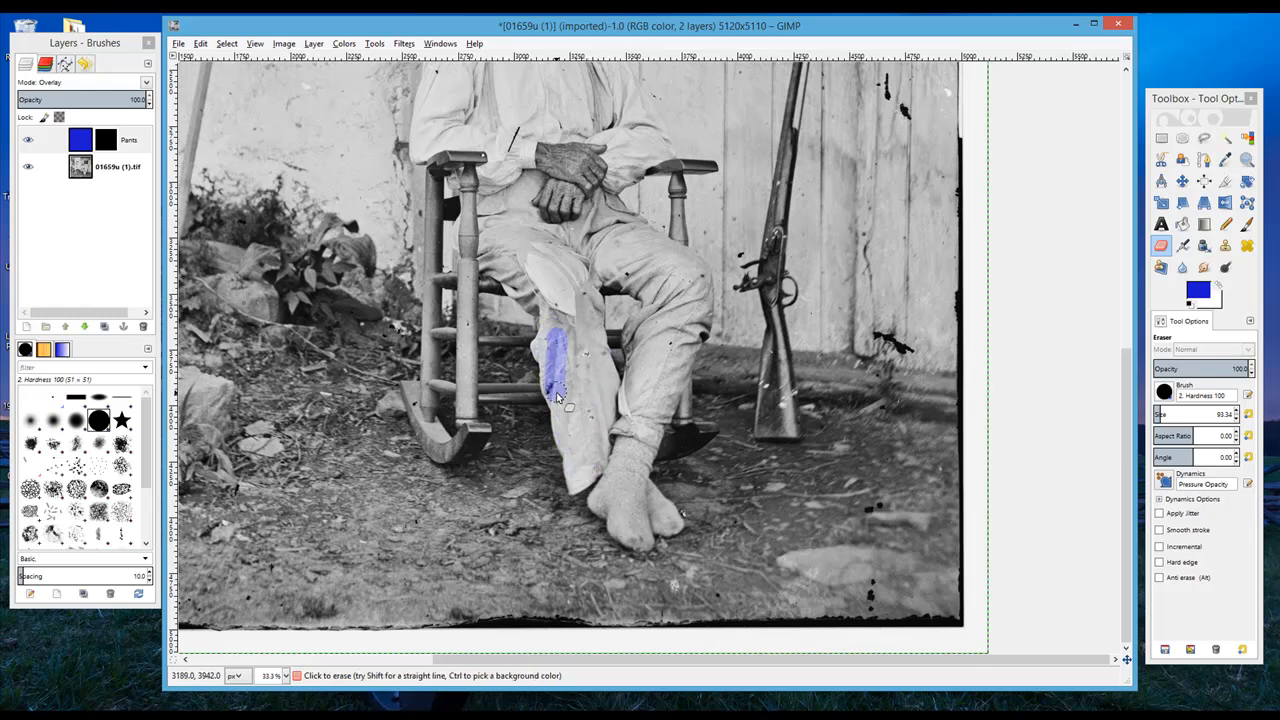
{"action": "mouse_move", "coordinate": [573, 455]}
{"action": "left_mouse_down"}
{"action": "mouse_move", "coordinate": [578, 478]}
{"action": "mouse_move", "coordinate": [590, 472]}
{"action": "mouse_move", "coordinate": [579, 344]}
{"action": "left_mouse_up"}
{"action": "mouse_move", "coordinate": [588, 398]}
{"action": "left_mouse_down"}
{"action": "mouse_move", "coordinate": [592, 422]}
{"action": "mouse_move", "coordinate": [590, 330]}
{"action": "mouse_move", "coordinate": [597, 377]}
{"action": "left_mouse_up"}
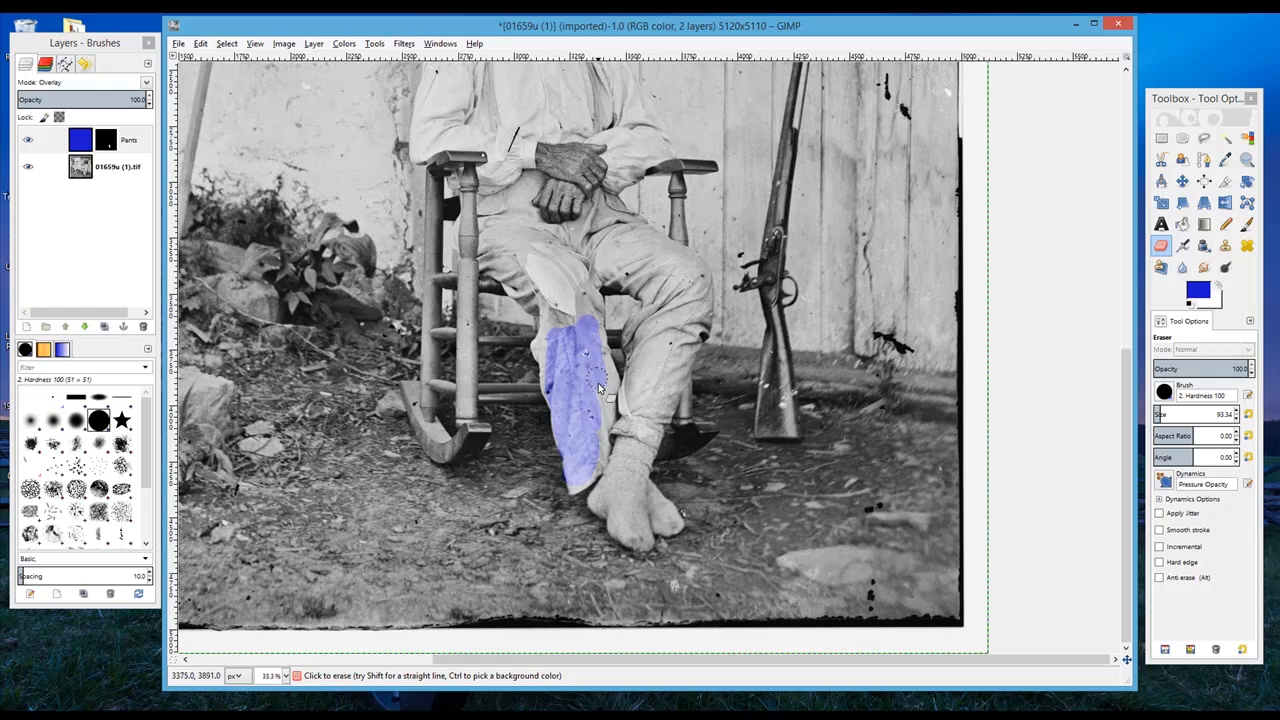
- Erase the Pants mask over the other leg's thigh, knee and shin to reveal the blue inside its outline
{"action": "mouse_move", "coordinate": [673, 330]}
{"action": "left_mouse_down"}
{"action": "mouse_move", "coordinate": [693, 298]}
{"action": "mouse_move", "coordinate": [677, 333]}
{"action": "left_mouse_up"}
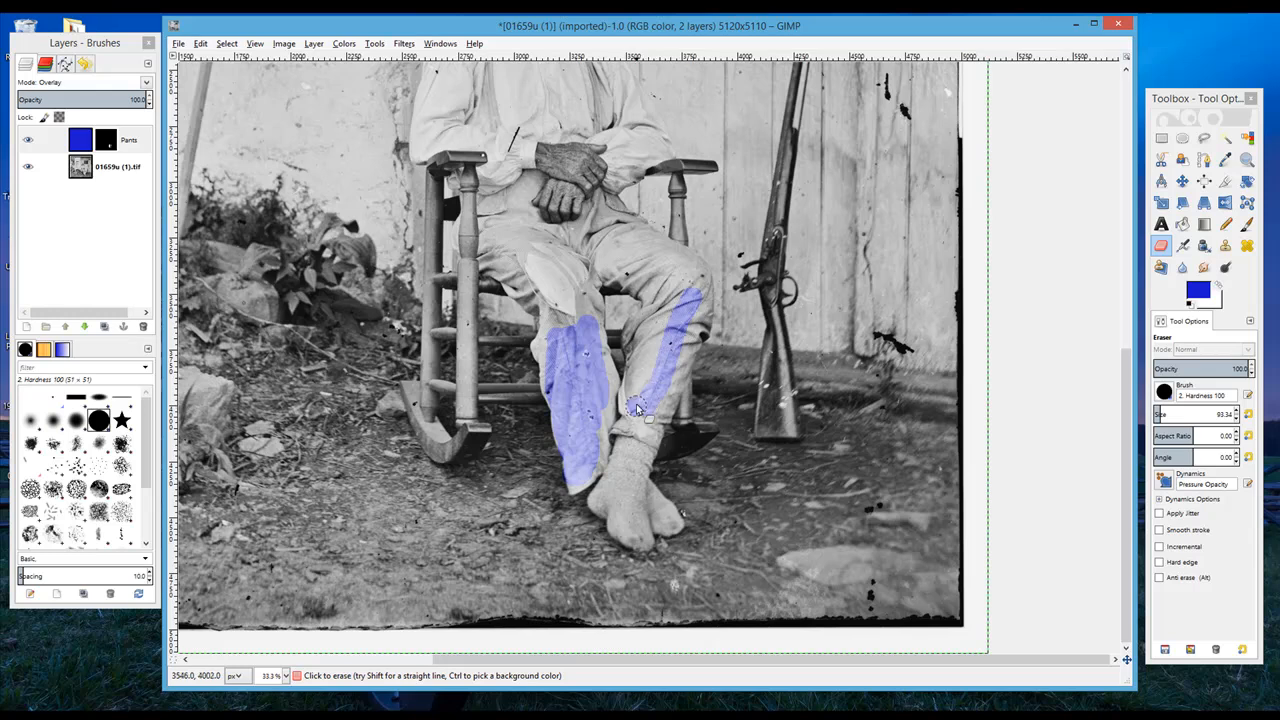
{"action": "mouse_move", "coordinate": [688, 300]}
{"action": "left_mouse_down"}
{"action": "mouse_move", "coordinate": [632, 242]}
{"action": "mouse_move", "coordinate": [616, 252]}
{"action": "mouse_move", "coordinate": [665, 297]}
{"action": "mouse_move", "coordinate": [623, 262]}
{"action": "left_mouse_up"}
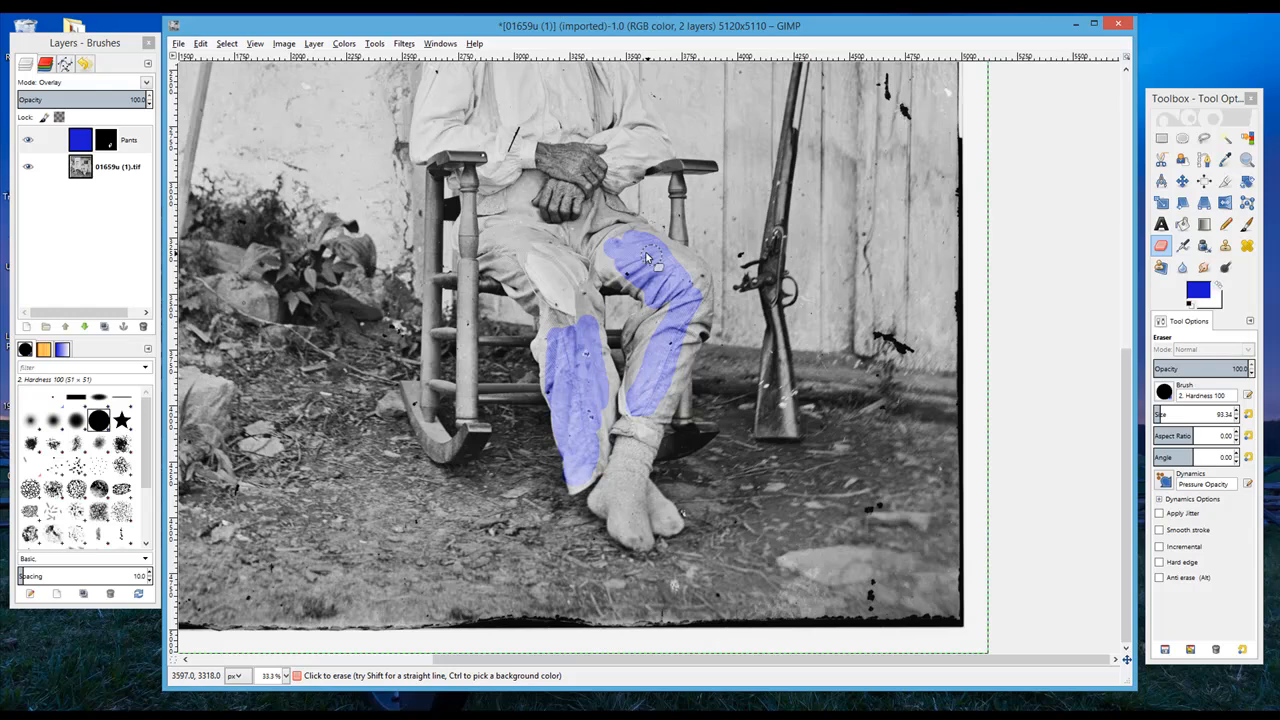
{"action": "mouse_move", "coordinate": [674, 262]}
{"action": "left_mouse_down"}
{"action": "mouse_move", "coordinate": [691, 329]}
{"action": "mouse_move", "coordinate": [659, 407]}
{"action": "mouse_move", "coordinate": [632, 391]}
{"action": "mouse_move", "coordinate": [648, 346]}
{"action": "left_mouse_up"}
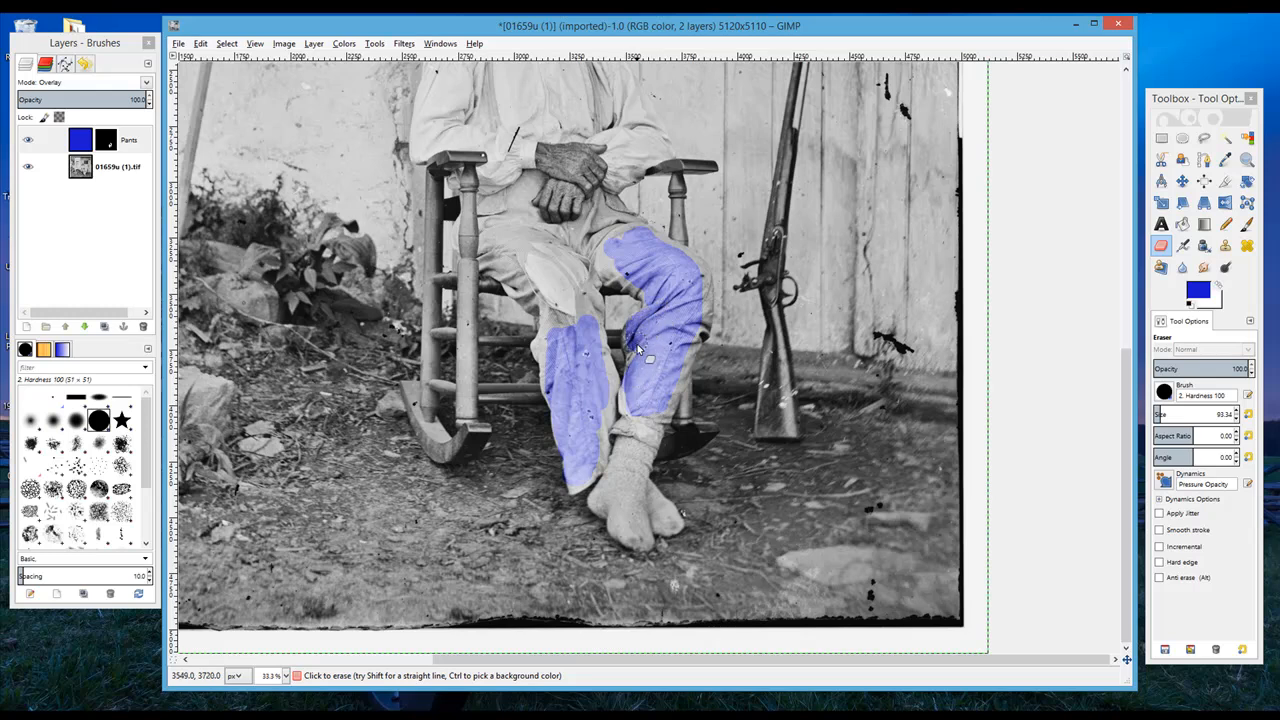
- Reduce the Eraser size to 30.34 and extend the blue to the outer and inner edges of the patched leg's lower half
{"action": "left_click", "coordinate": [1246, 159]}
{"action": "left_click", "coordinate": [580, 423]}
{"action": "left_click", "coordinate": [584, 423]}
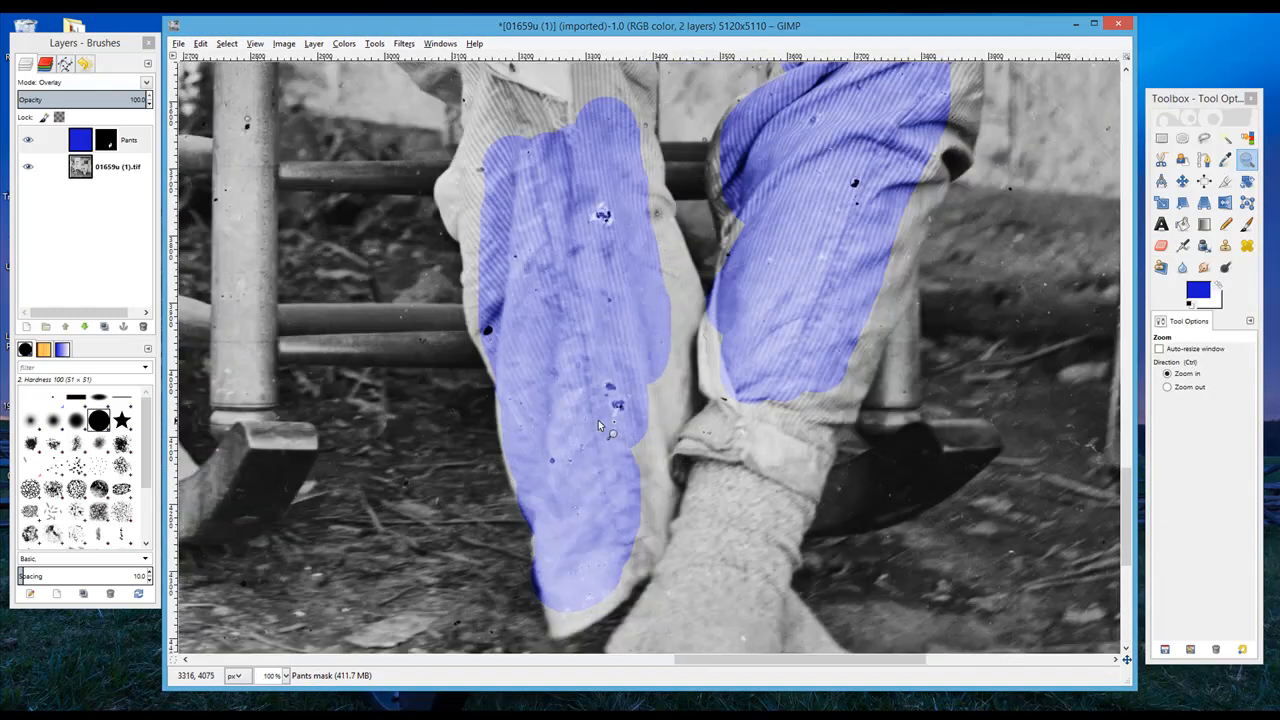
{"action": "left_click", "coordinate": [1160, 247]}
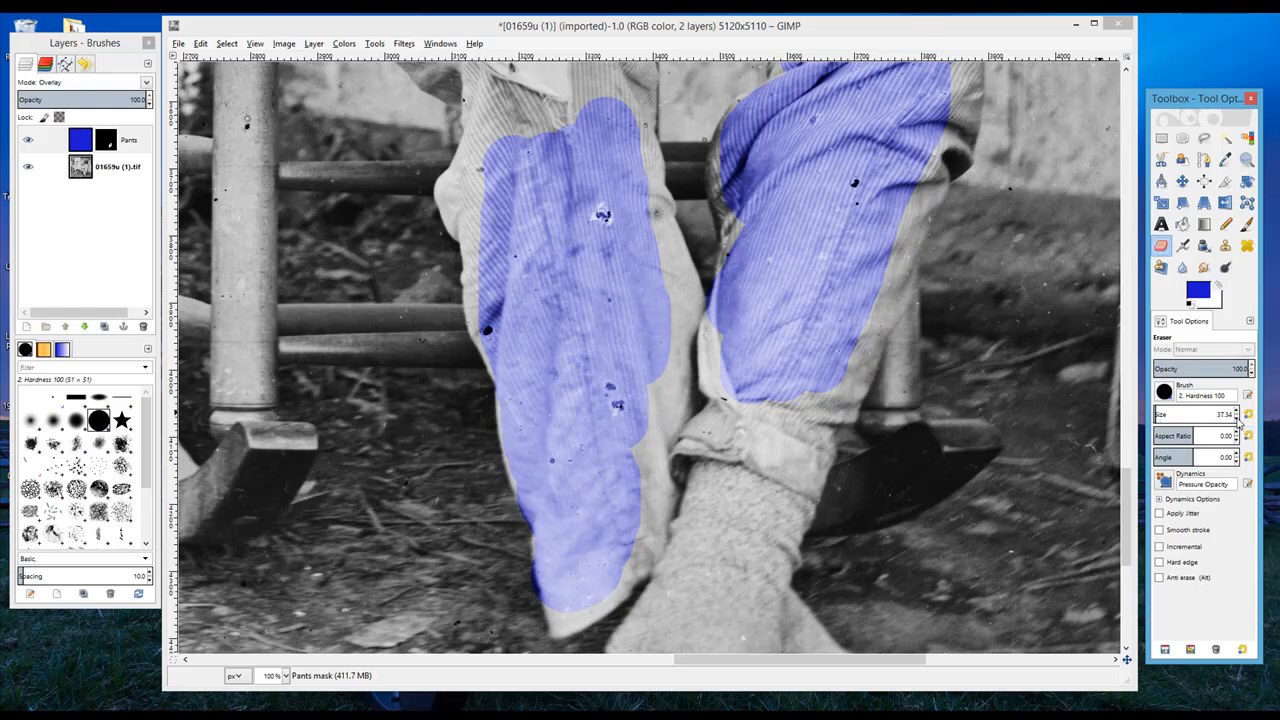
{"action": "left_click", "coordinate": [455, 184]}
{"action": "left_click_drag", "start_coordinate": [455, 184], "coordinate": [470, 258]}
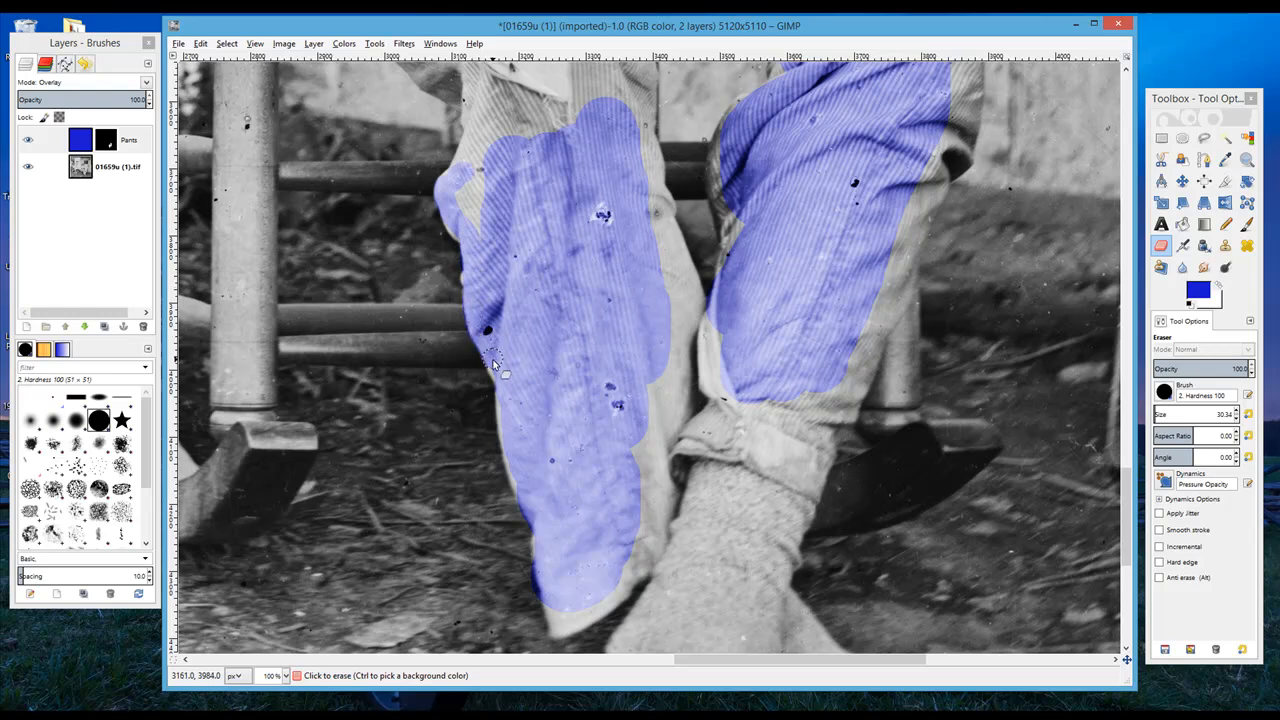
{"action": "left_click_drag", "start_coordinate": [649, 198], "coordinate": [687, 274]}
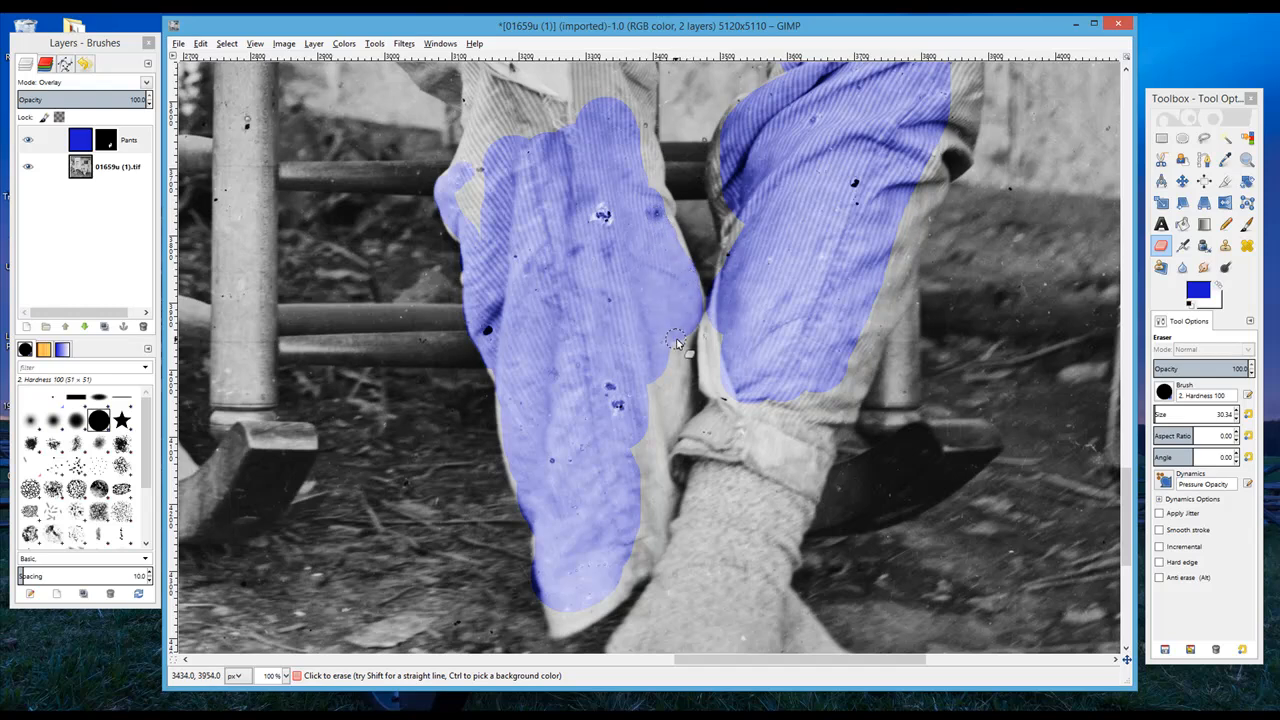
{"action": "left_click_drag", "start_coordinate": [673, 393], "coordinate": [663, 378]}
- Erase the mask over the rolled cuff and ankle of the other pant leg and along its outer shin edge
{"action": "mouse_move", "coordinate": [678, 444]}
{"action": "left_mouse_down"}
{"action": "mouse_move", "coordinate": [820, 488]}
{"action": "mouse_move", "coordinate": [814, 462]}
{"action": "left_mouse_up"}
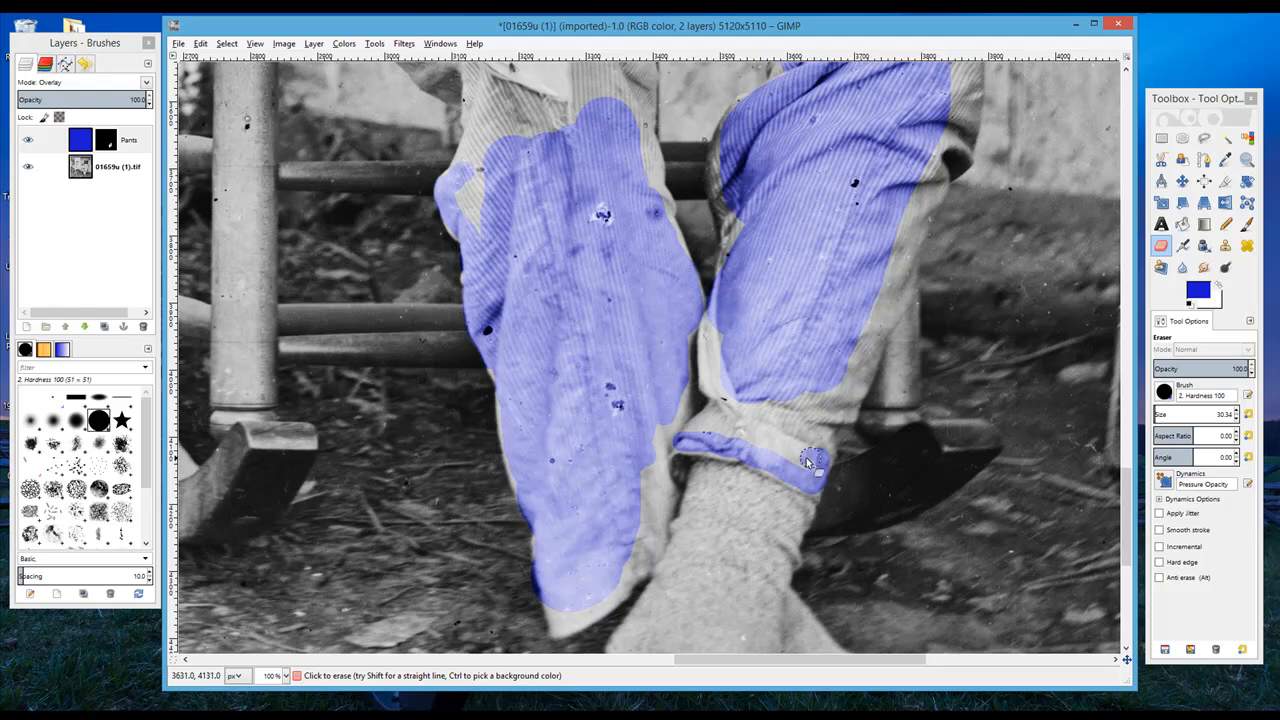
{"action": "mouse_move", "coordinate": [695, 440]}
{"action": "left_mouse_down"}
{"action": "mouse_move", "coordinate": [736, 399]}
{"action": "mouse_move", "coordinate": [701, 421]}
{"action": "mouse_move", "coordinate": [732, 409]}
{"action": "mouse_move", "coordinate": [711, 386]}
{"action": "mouse_move", "coordinate": [710, 343]}
{"action": "left_mouse_up"}
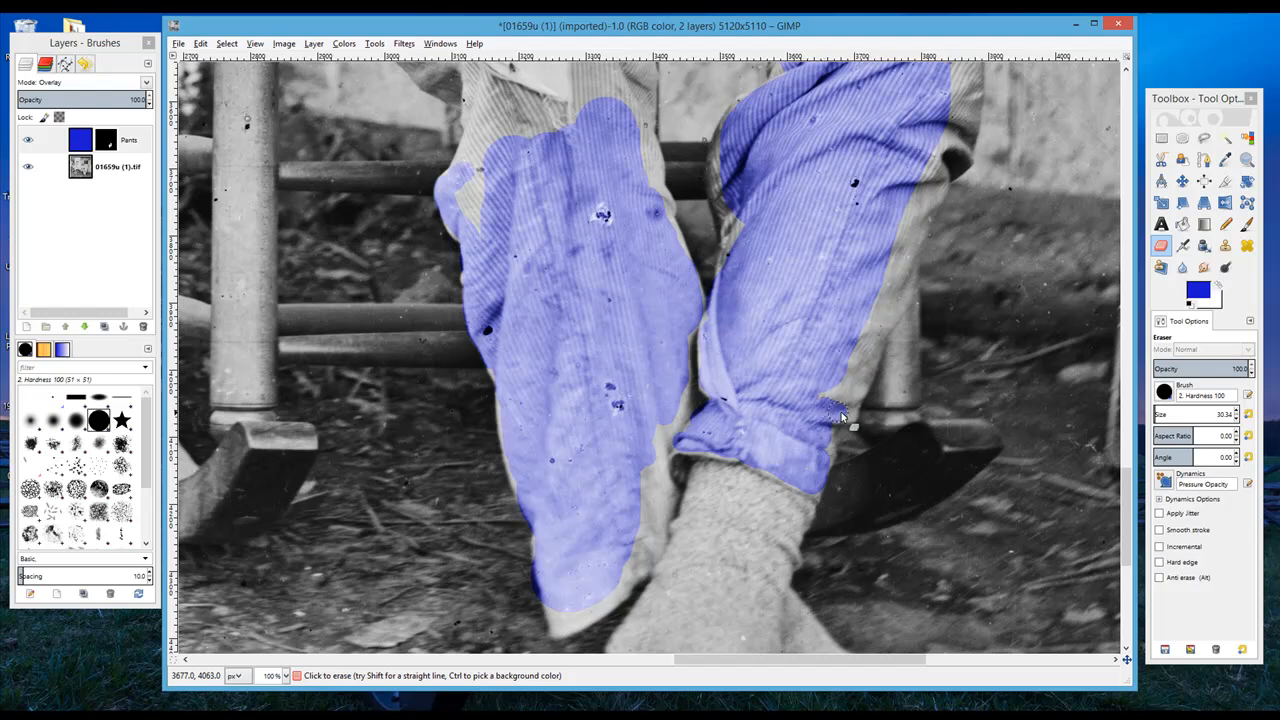
{"action": "left_click_drag", "start_coordinate": [845, 412], "coordinate": [845, 363]}
{"action": "left_click_drag", "start_coordinate": [864, 314], "coordinate": [906, 208]}
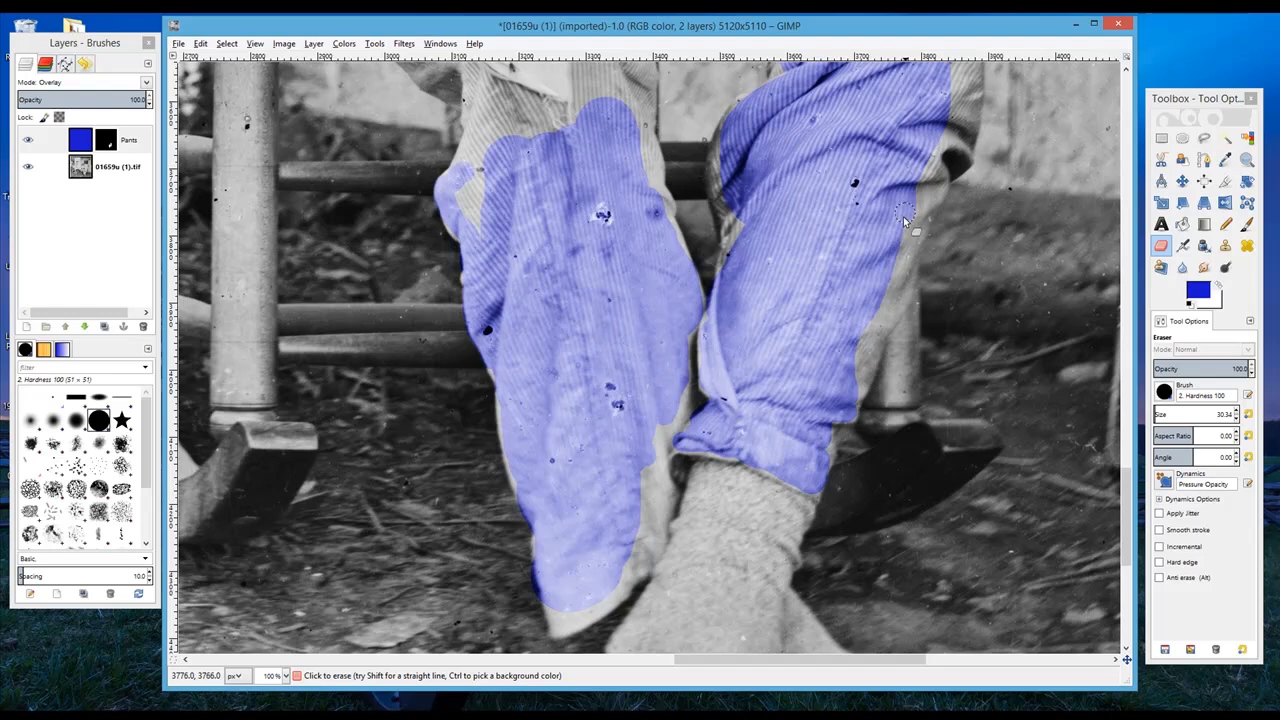
- Erase the mask in strokes around the outer side and lower tip of the light knee patch
{"action": "scroll", "coordinate": [567, 247], "scroll_direction": "up", "scroll_amount": 5}
{"action": "mouse_move", "coordinate": [397, 182]}
{"action": "left_mouse_down"}
{"action": "mouse_move", "coordinate": [382, 272]}
{"action": "mouse_move", "coordinate": [395, 295]}
{"action": "mouse_move", "coordinate": [451, 368]}
{"action": "mouse_move", "coordinate": [552, 429]}
{"action": "left_mouse_up"}
{"action": "mouse_move", "coordinate": [586, 345]}
{"action": "left_mouse_down"}
{"action": "mouse_move", "coordinate": [589, 334]}
{"action": "mouse_move", "coordinate": [593, 380]}
{"action": "mouse_move", "coordinate": [580, 329]}
{"action": "mouse_move", "coordinate": [587, 406]}
{"action": "left_mouse_up"}
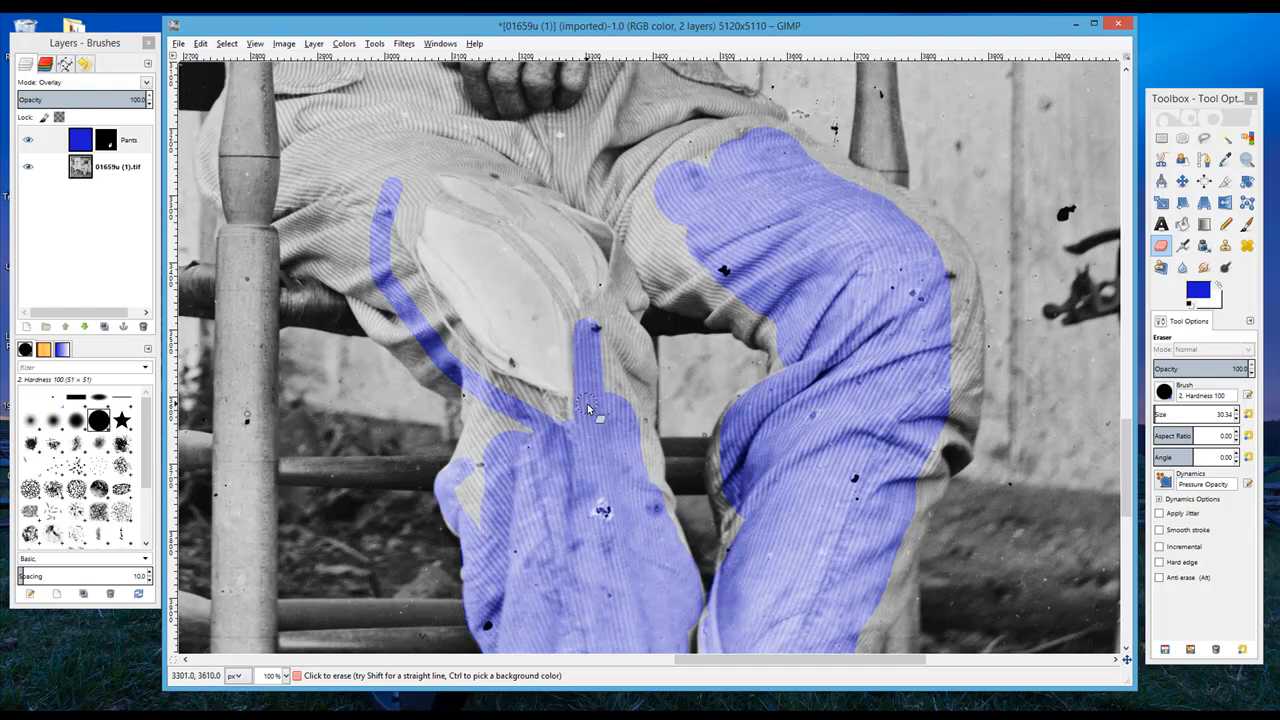
- Switch the Eraser to the 2. Hardness 050 brush at size 7.34 and reveal blue along the strip beside the knee patch
{"action": "left_click", "coordinate": [1165, 392]}
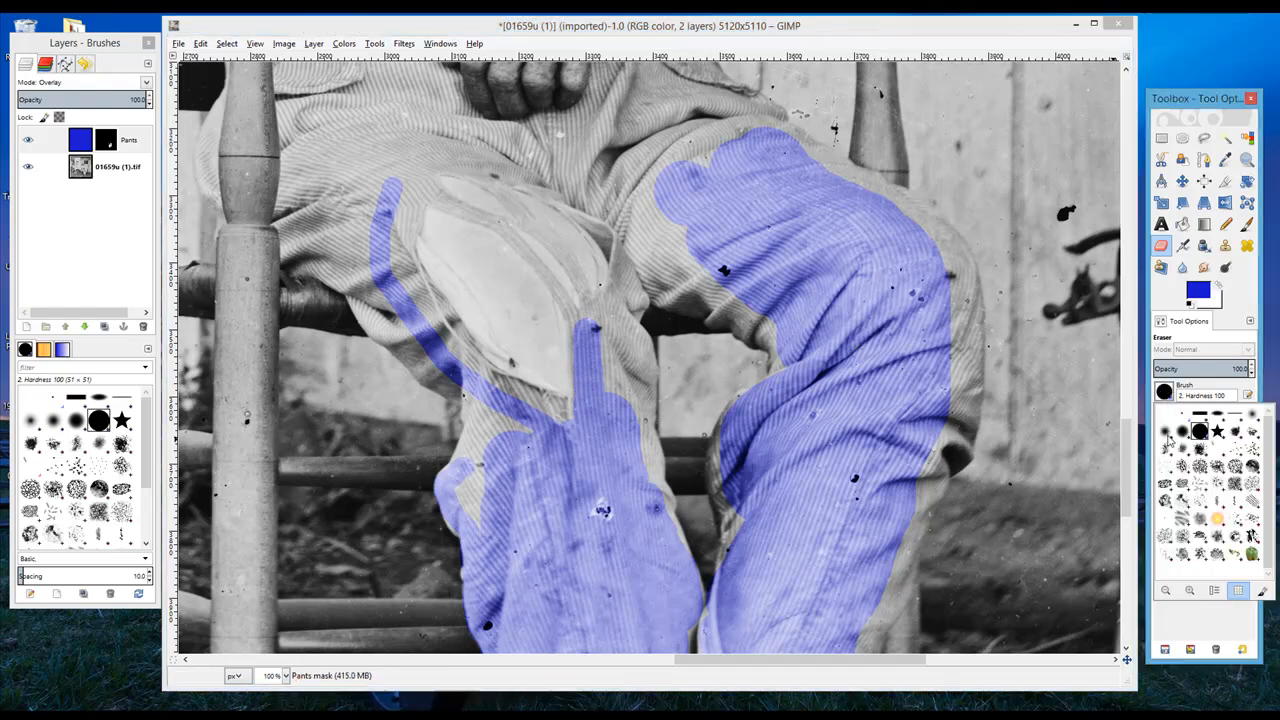
{"action": "left_click", "coordinate": [1168, 433]}
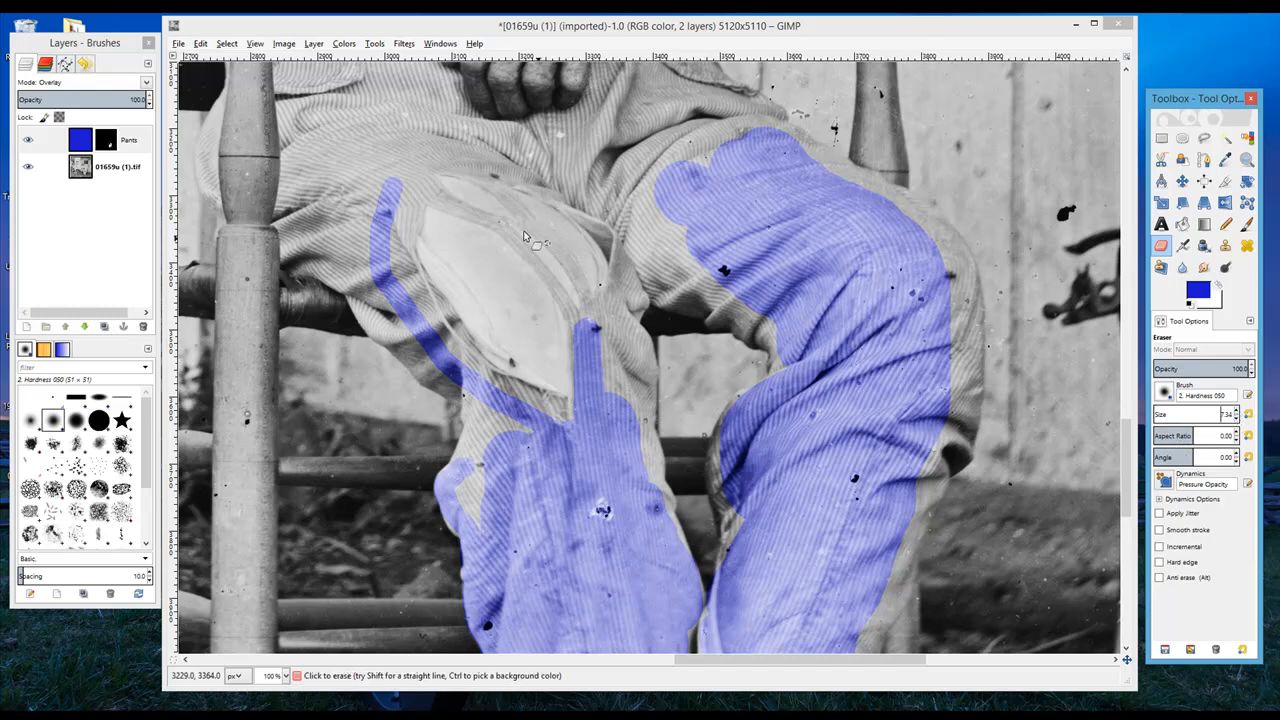
{"action": "left_click_drag", "start_coordinate": [430, 194], "coordinate": [515, 243]}
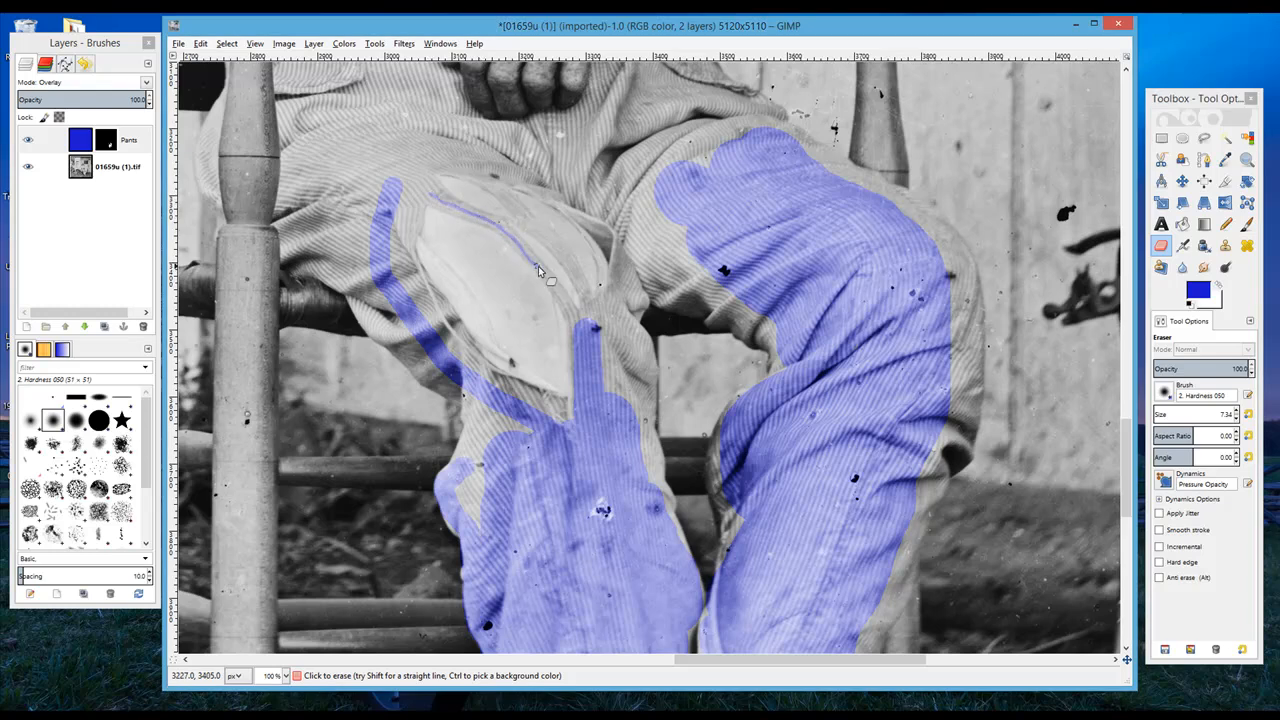
{"action": "left_click_drag", "start_coordinate": [572, 318], "coordinate": [577, 330]}
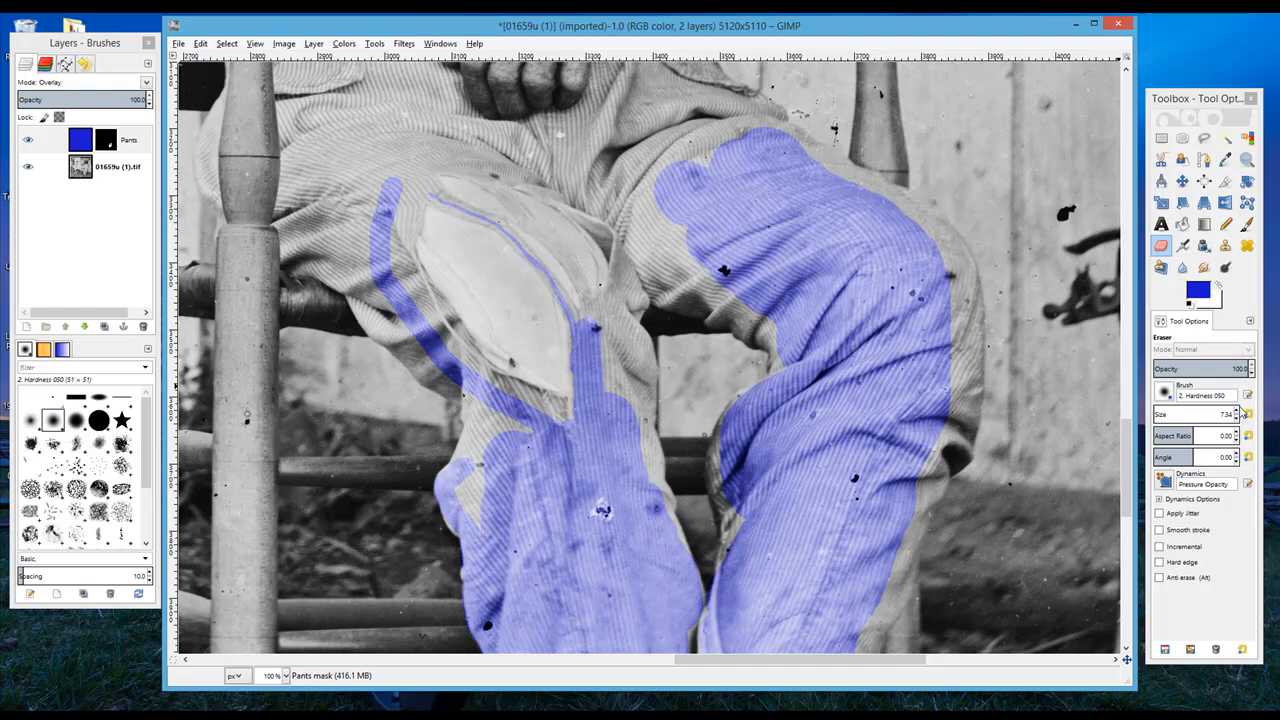
- Increase the Eraser size to 12.34 and reveal blue along the strips and edges bordering the knee patches
{"action": "scroll", "coordinate": [1241, 413], "scroll_direction": "up", "scroll_amount": 5}
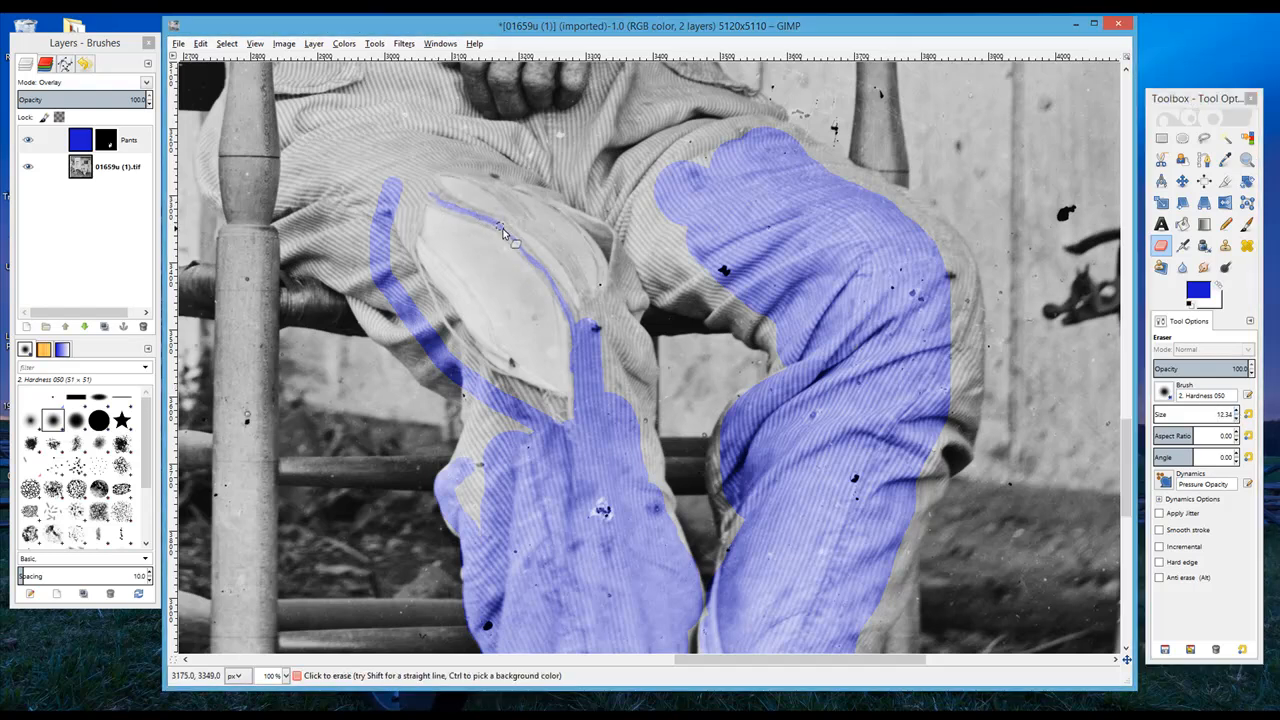
{"action": "left_click_drag", "start_coordinate": [530, 254], "coordinate": [576, 310]}
{"action": "left_click_drag", "start_coordinate": [485, 182], "coordinate": [508, 206]}
{"action": "left_click_drag", "start_coordinate": [545, 247], "coordinate": [600, 324]}
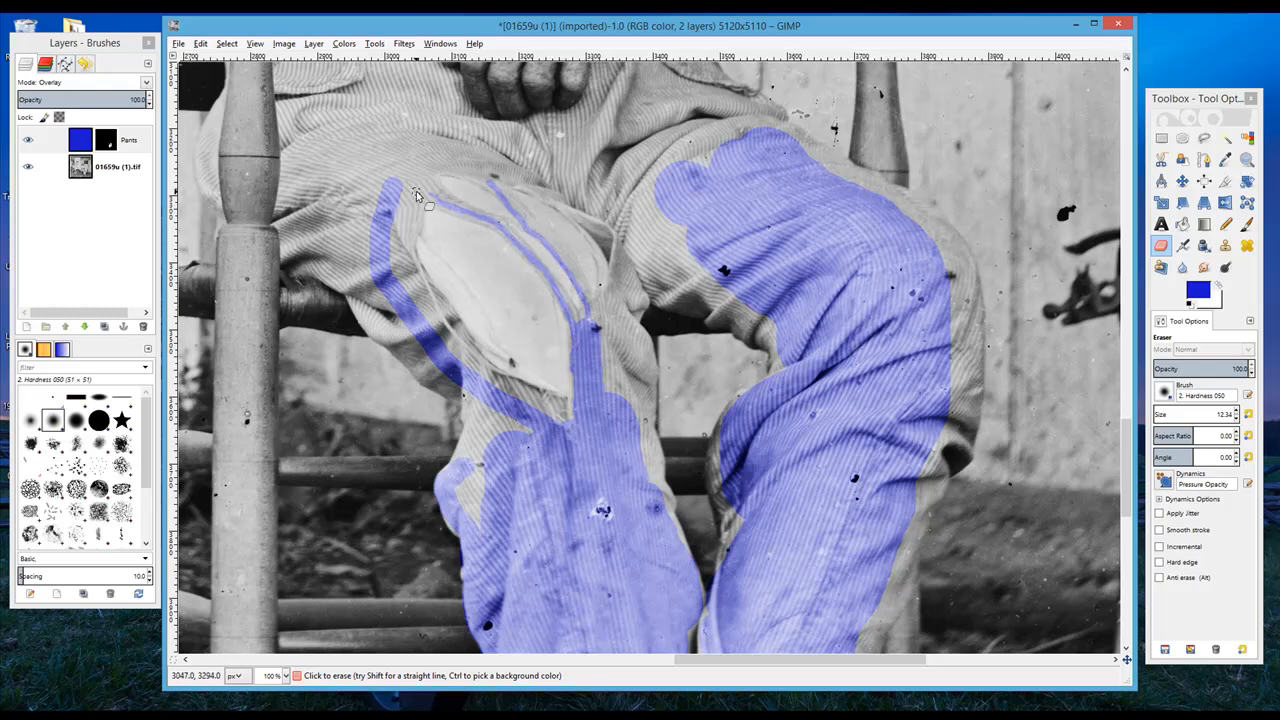
{"action": "mouse_move", "coordinate": [410, 258]}
{"action": "left_mouse_down"}
{"action": "mouse_move", "coordinate": [453, 335]}
{"action": "mouse_move", "coordinate": [509, 393]}
{"action": "left_mouse_up"}
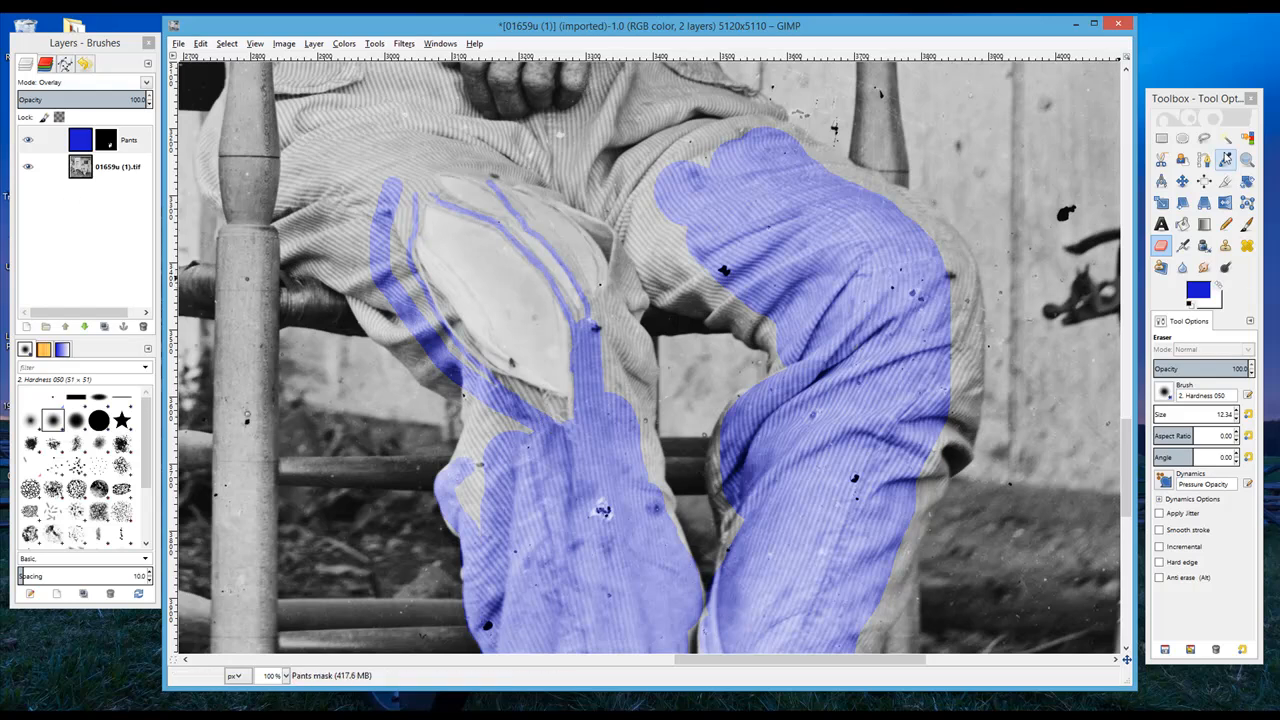
- Set the foreground color to a brown with HTML notation 8e640b
{"action": "left_click", "coordinate": [1246, 159]}
{"action": "left_click", "coordinate": [534, 400], "text": "ctrl"}
{"action": "left_click", "coordinate": [534, 400], "text": "ctrl"}
{"action": "left_click", "coordinate": [534, 400], "text": "ctrl"}
{"action": "left_click", "coordinate": [534, 400], "text": "ctrl"}
{"action": "left_click", "coordinate": [621, 412], "text": "ctrl"}
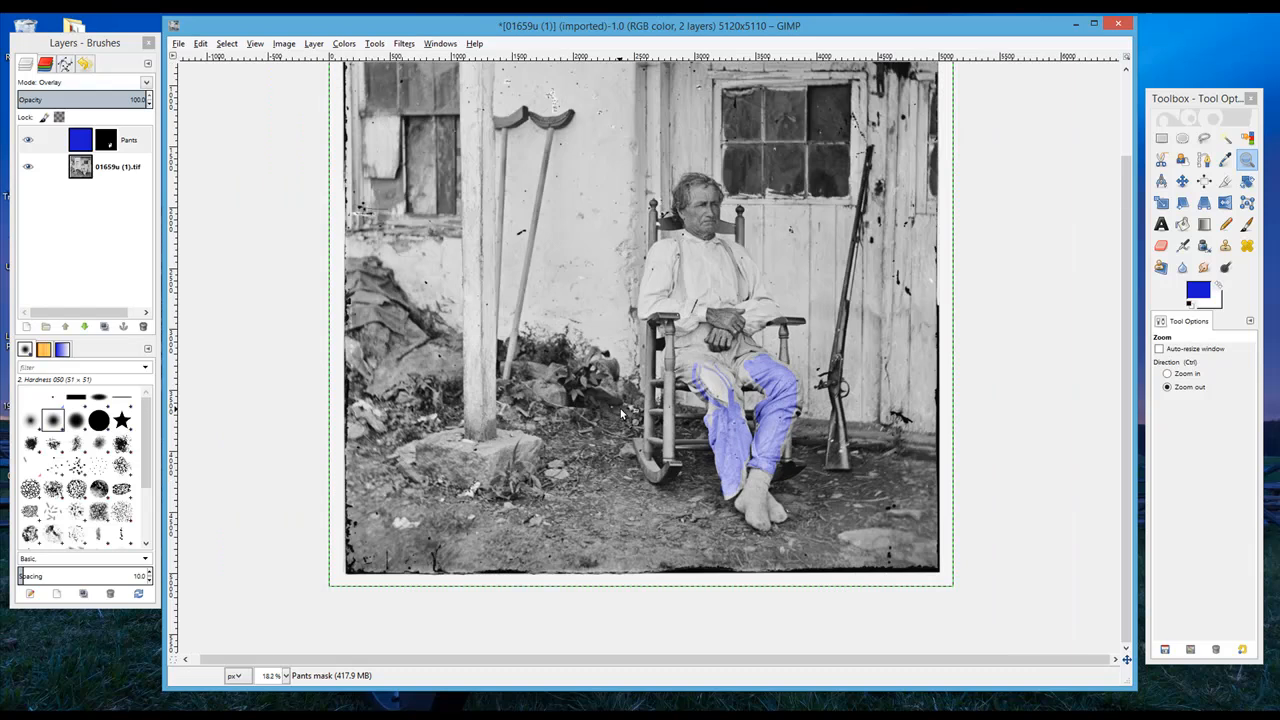
{"action": "left_click", "coordinate": [621, 412], "text": "ctrl"}
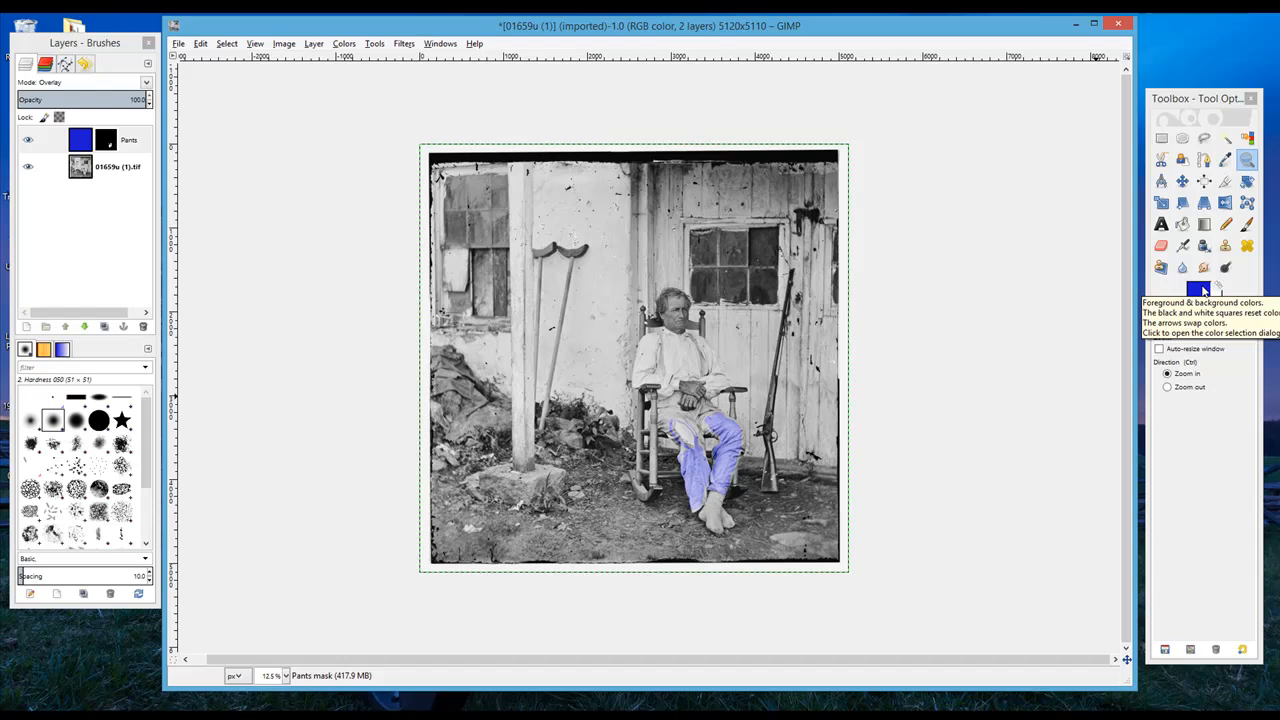
{"action": "left_click", "coordinate": [1199, 290]}
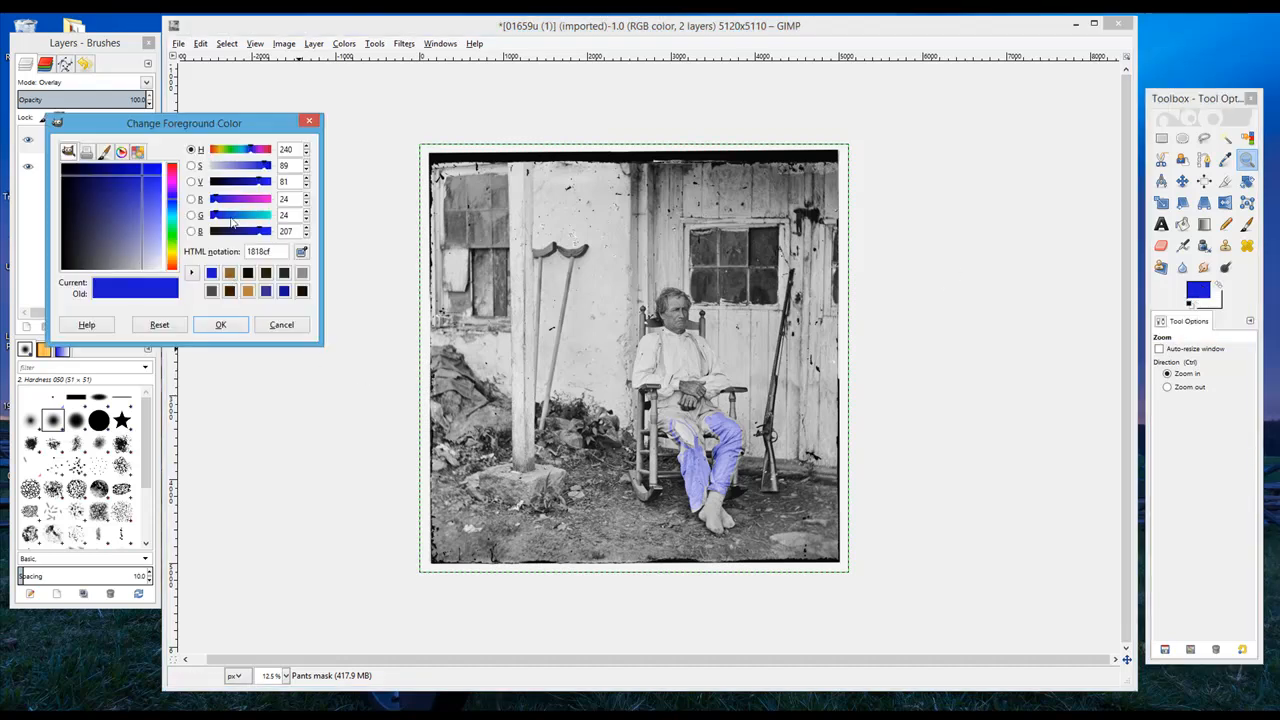
{"action": "left_click", "coordinate": [266, 274]}
{"action": "left_click_drag", "start_coordinate": [110, 217], "coordinate": [117, 177]}
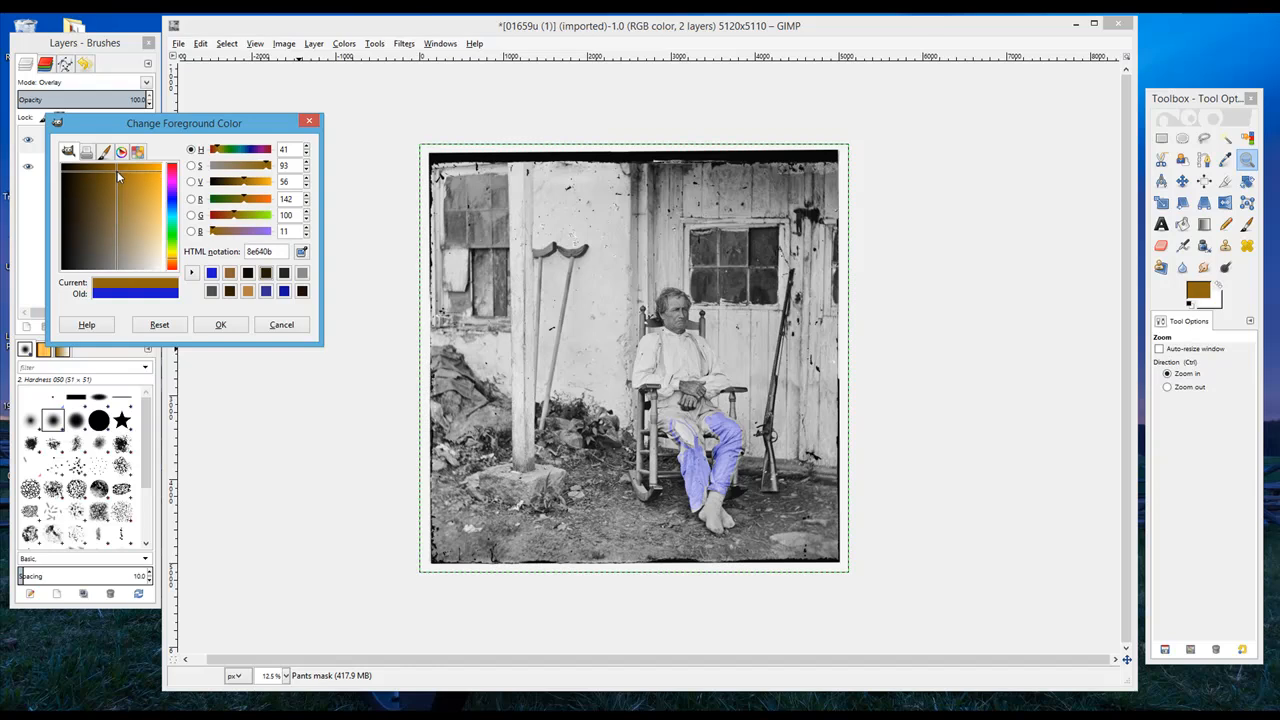
{"action": "left_click", "coordinate": [221, 324]}
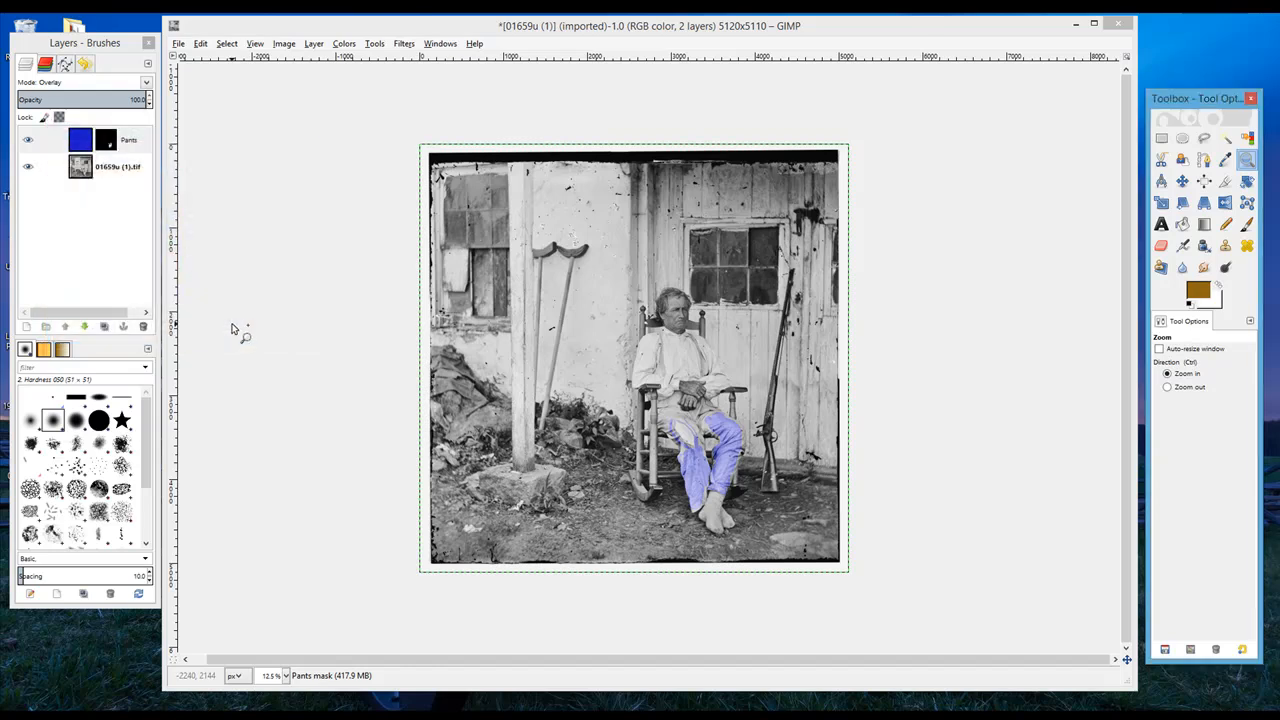
- Create a new 5120 x 5110 px layer named Brown, filled with the foreground color
{"action": "left_click", "coordinate": [314, 44]}
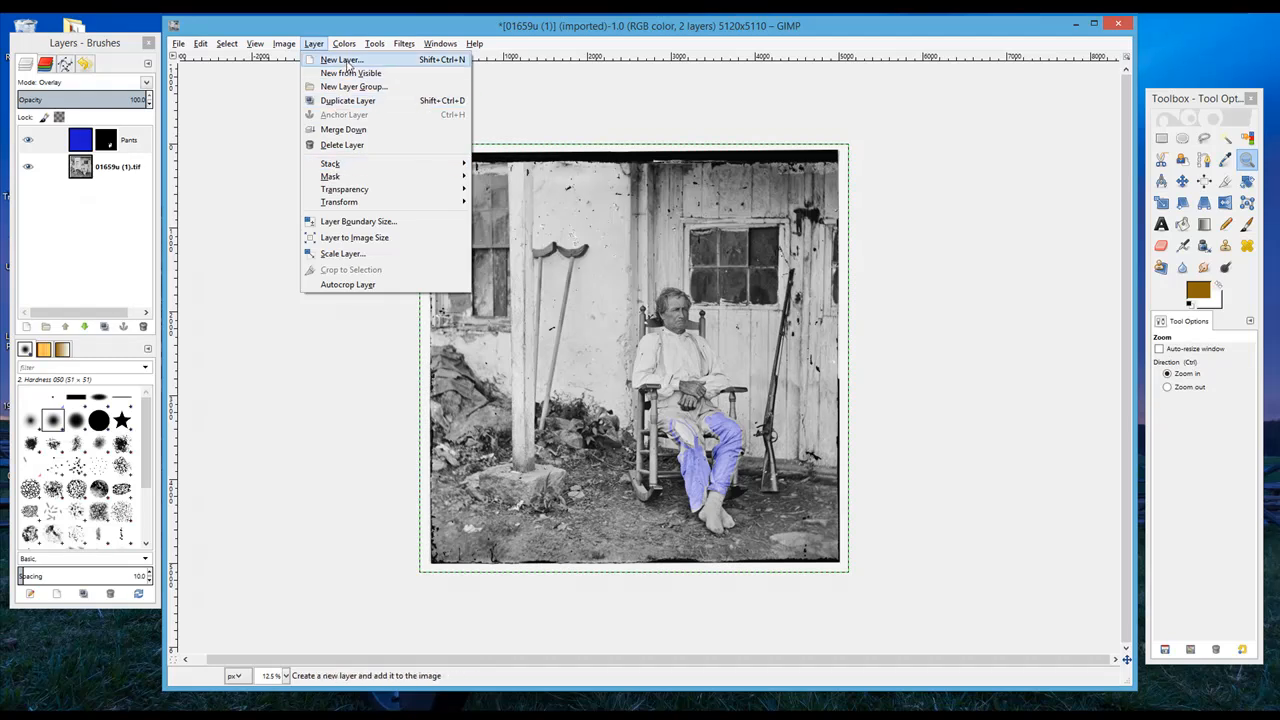
{"action": "left_click", "coordinate": [349, 64]}
{"action": "type", "text": "Brow"}
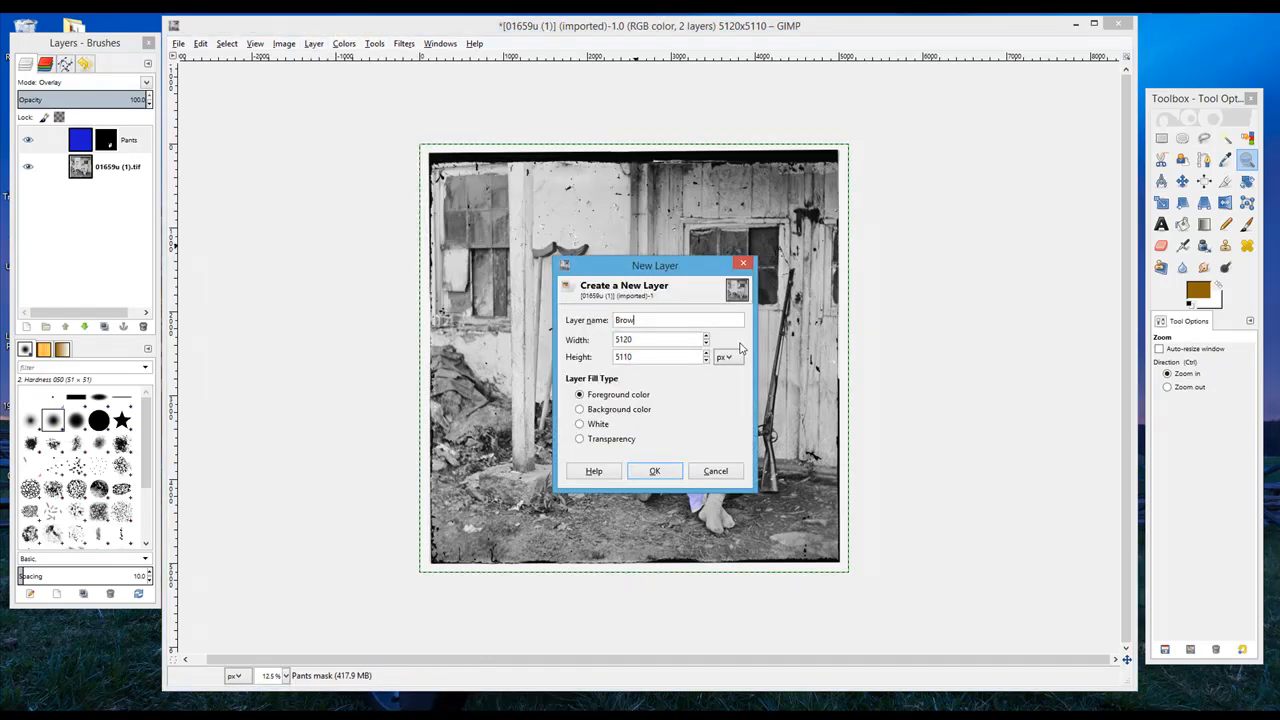
{"action": "type", "text": "n"}
{"action": "left_click", "coordinate": [620, 409]}
{"action": "left_click", "coordinate": [655, 471]}
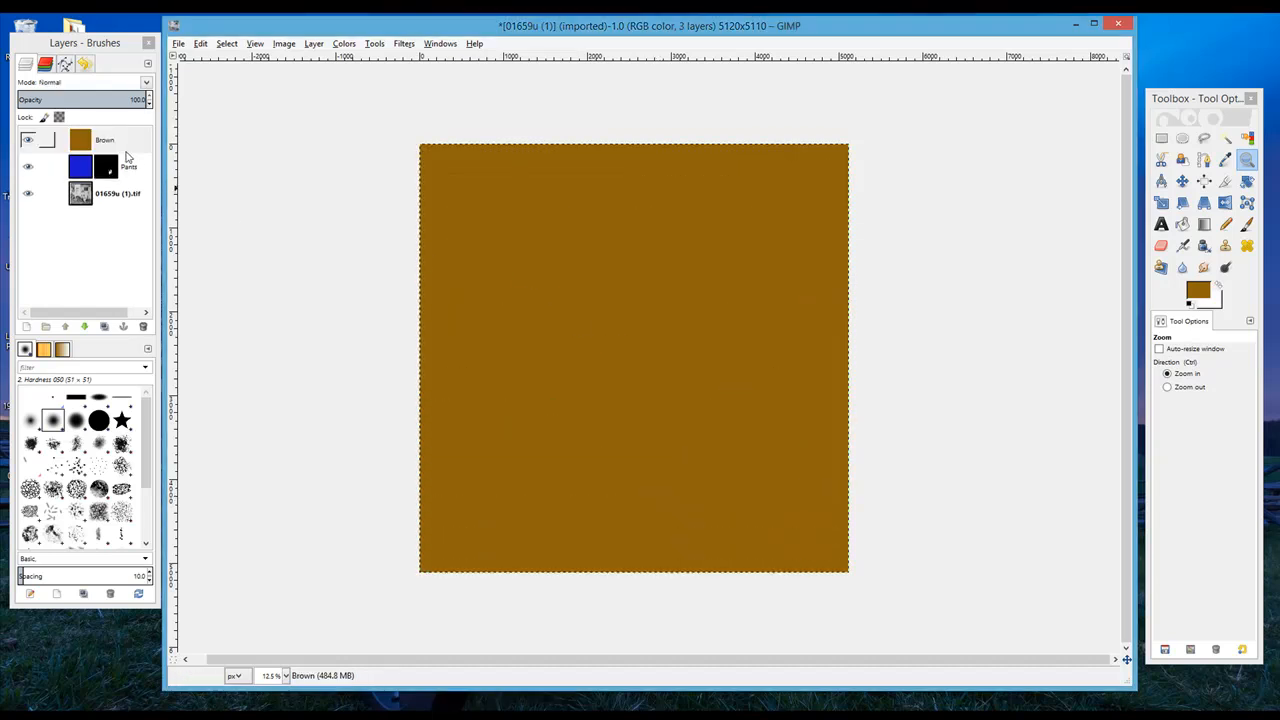
- Add a Black (full transparency) layer mask to the Brown layer and set the layer's blend mode to Overlay
{"action": "right_click", "coordinate": [127, 141]}
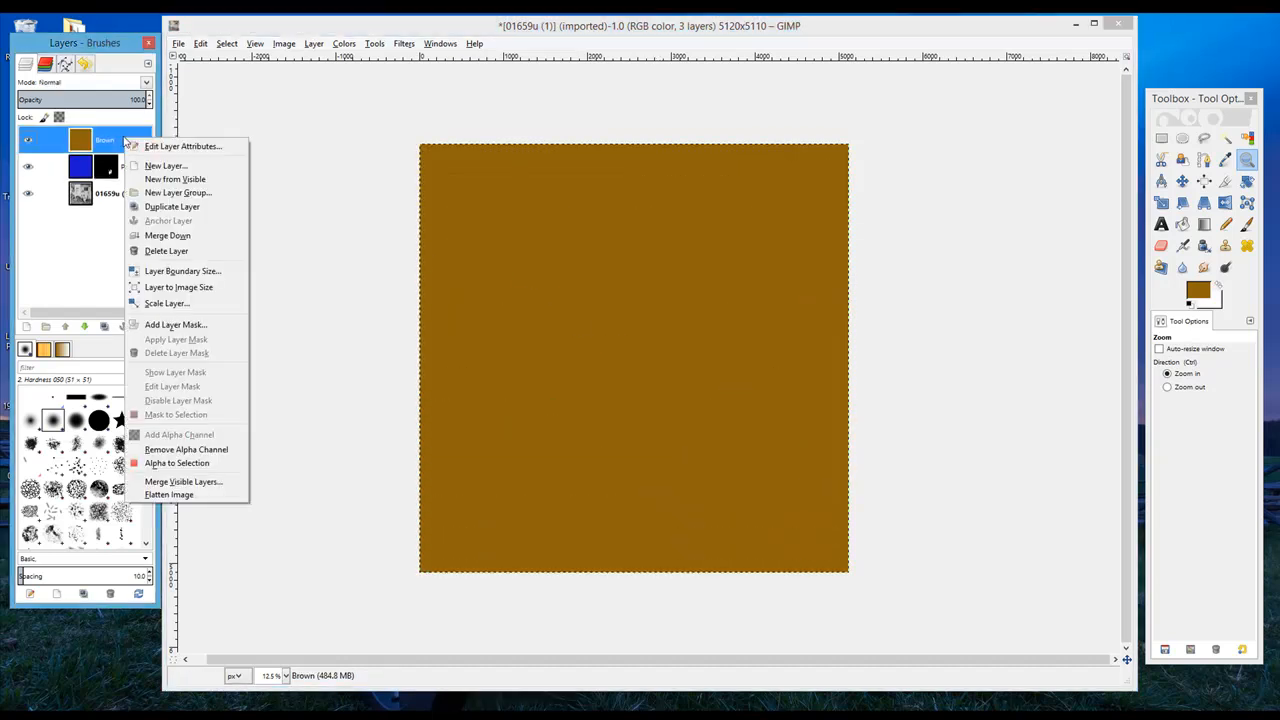
{"action": "left_click", "coordinate": [172, 324]}
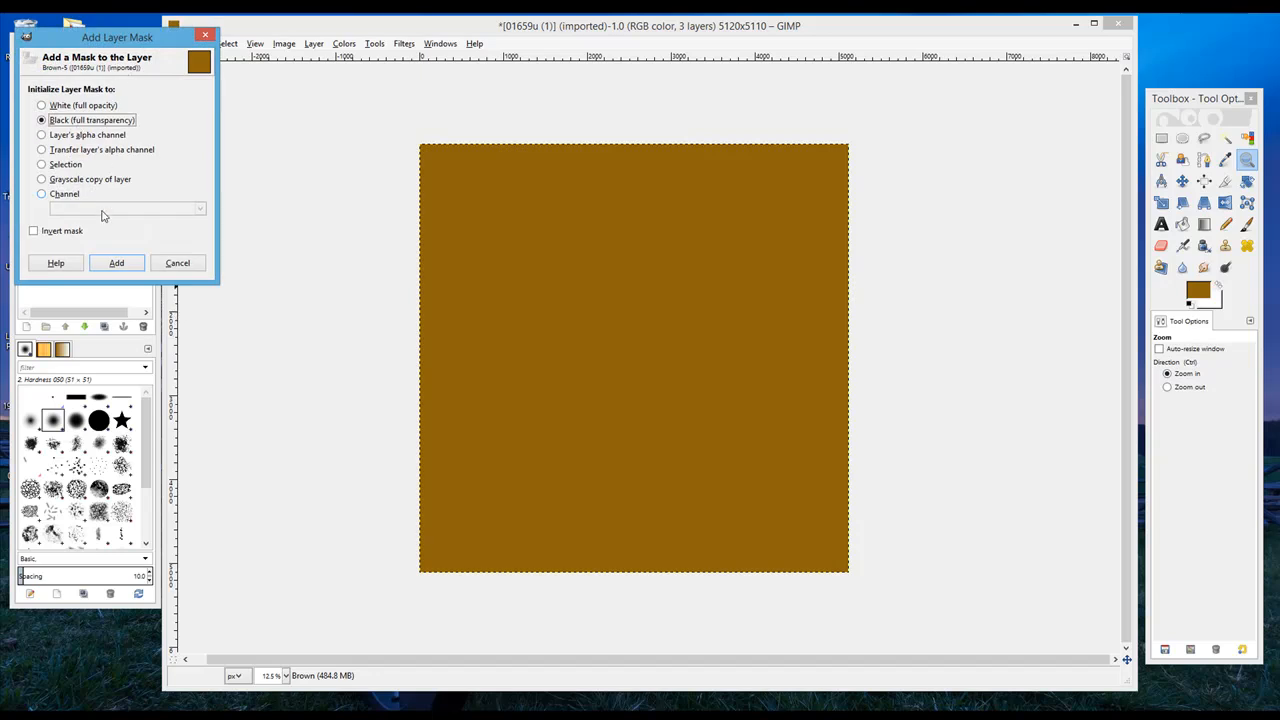
{"action": "left_click", "coordinate": [120, 264]}
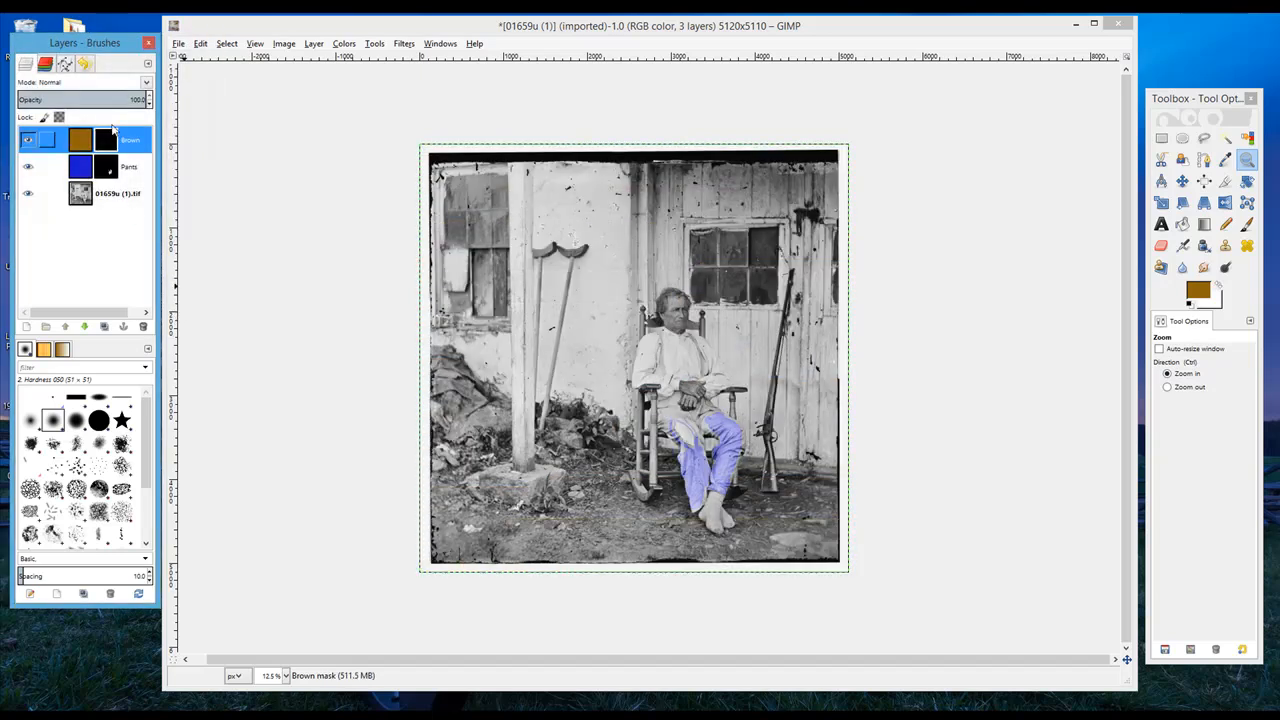
{"action": "left_click", "coordinate": [146, 83]}
{"action": "left_click", "coordinate": [57, 245]}
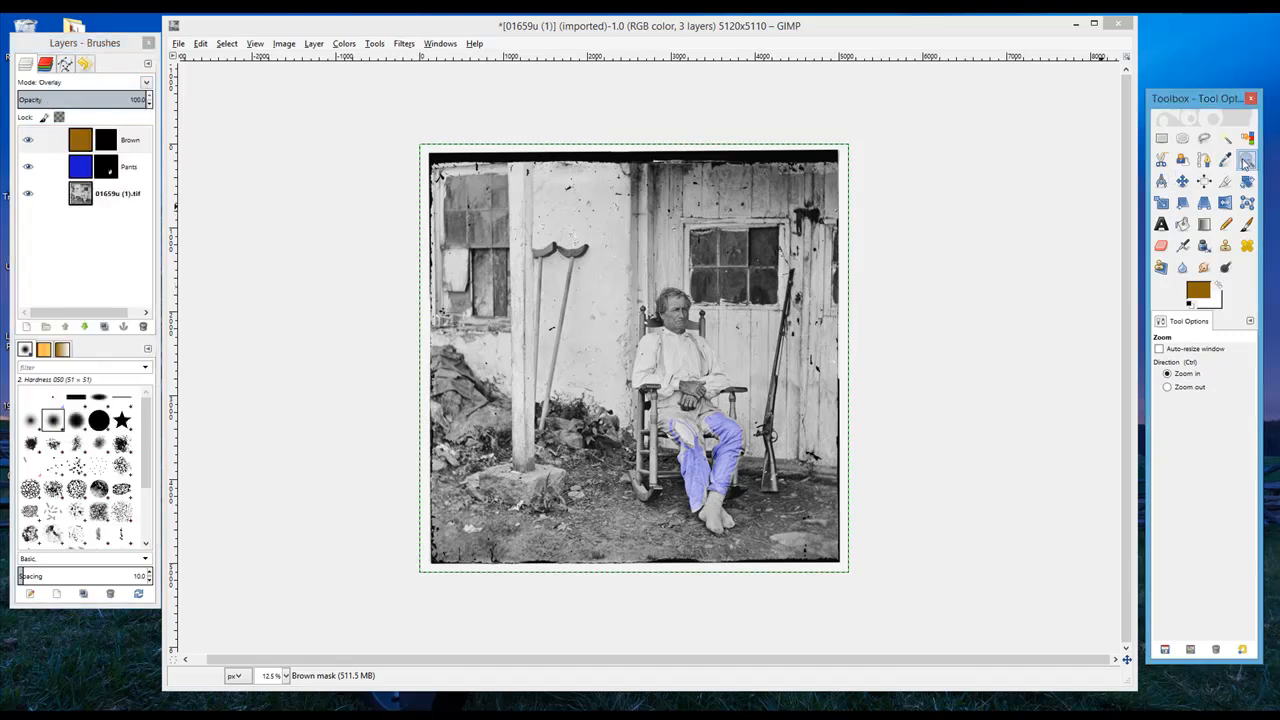
- Set the Eraser size to 42.34 and reveal a brown stroke down the rocking chair's near front leg below the seat
{"action": "left_click_drag", "start_coordinate": [703, 424], "coordinate": [725, 438]}
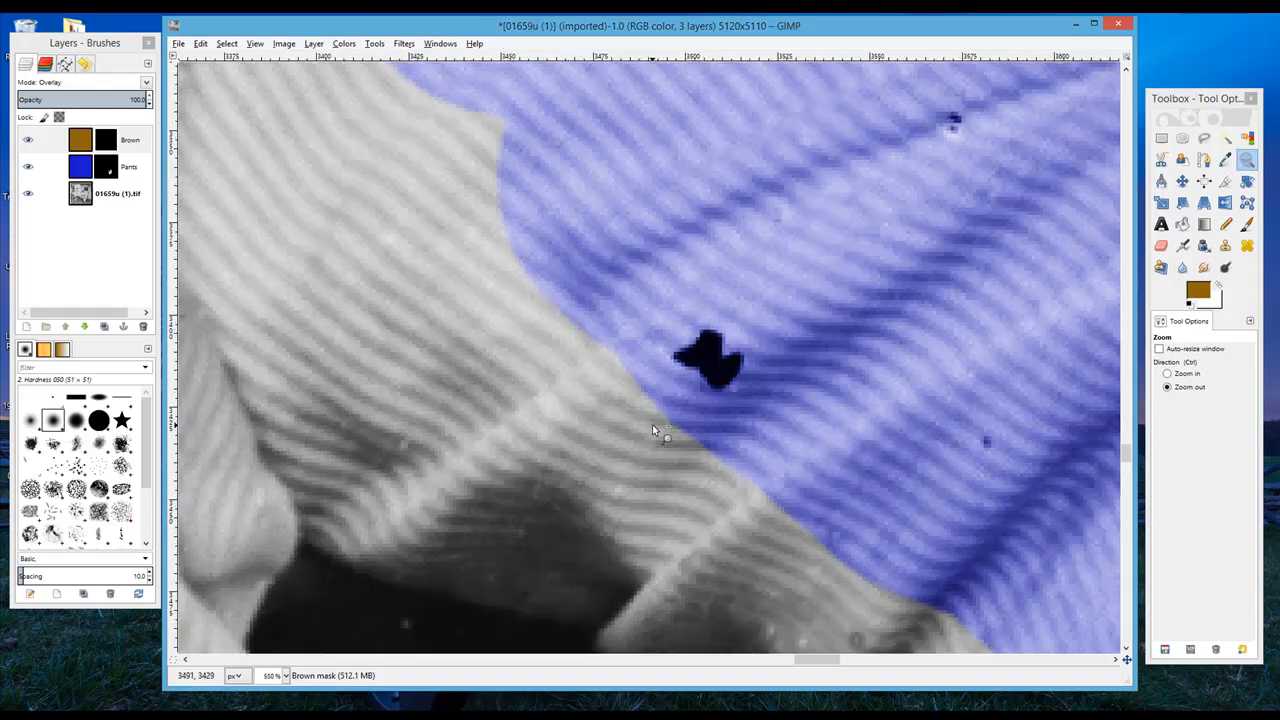
{"action": "scroll", "coordinate": [652, 424], "scroll_direction": "down", "scroll_amount": 7}
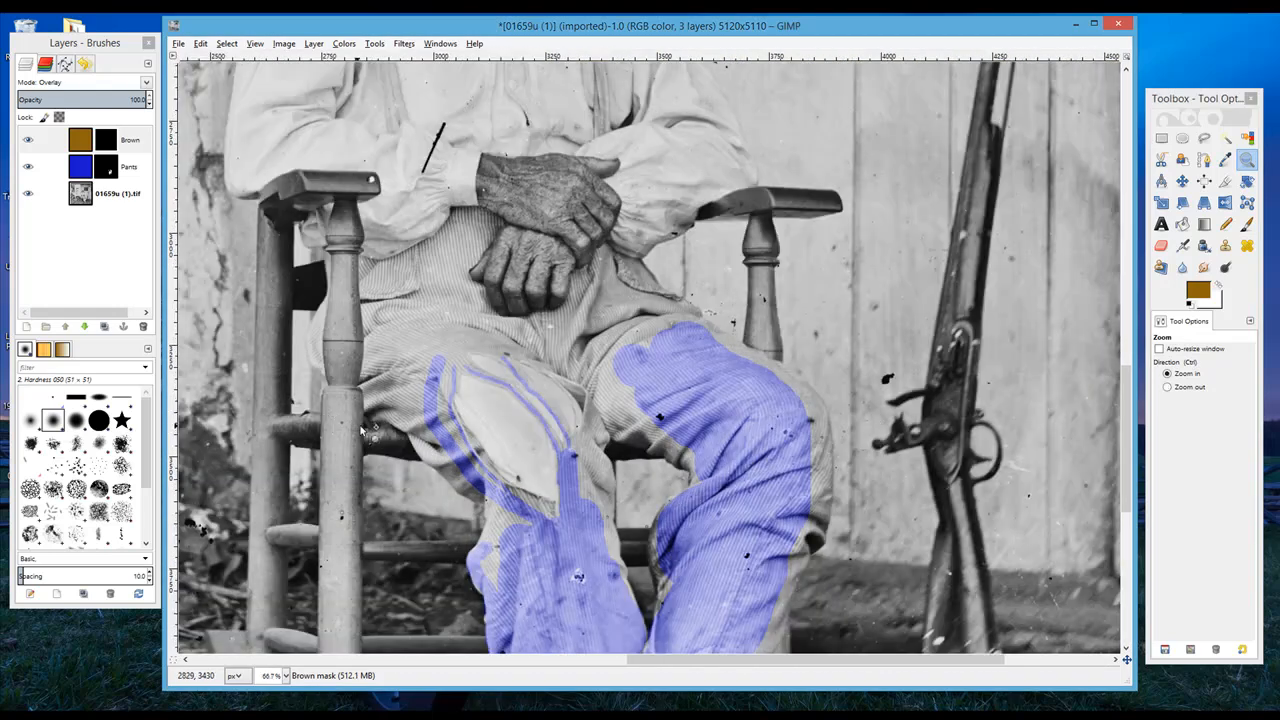
{"action": "scroll", "coordinate": [350, 425], "scroll_direction": "down", "scroll_amount": 3}
{"action": "left_click_drag", "start_coordinate": [356, 400], "coordinate": [466, 436]}
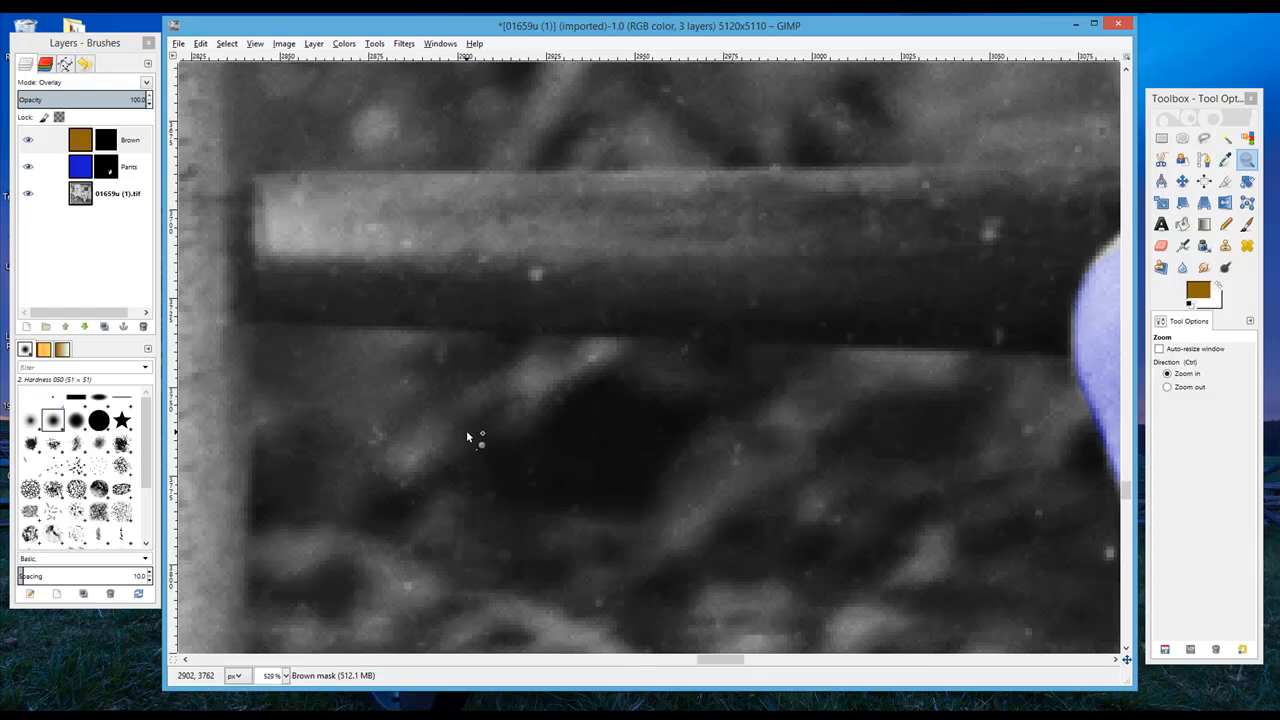
{"action": "scroll", "coordinate": [466, 427], "scroll_direction": "down", "scroll_amount": 9}
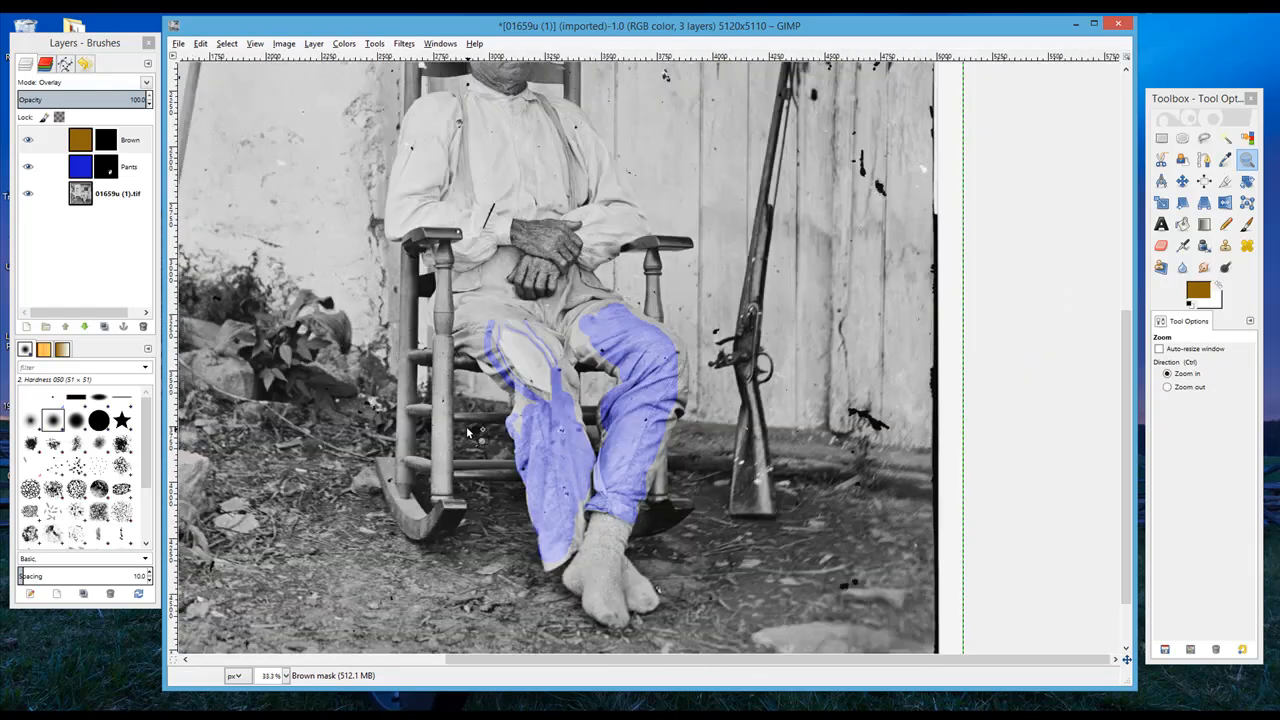
{"action": "key", "text": "shift+e"}
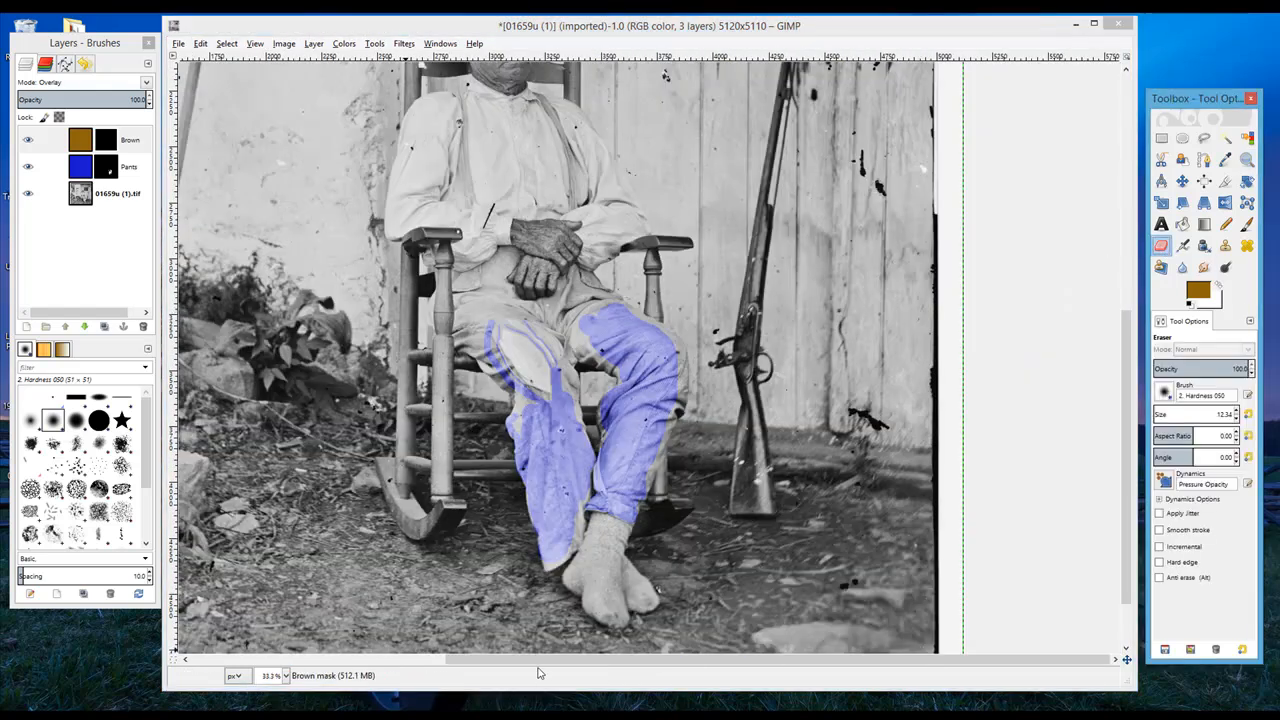
{"action": "left_click_drag", "start_coordinate": [538, 660], "coordinate": [490, 660]}
{"action": "left_click", "coordinate": [1246, 160]}
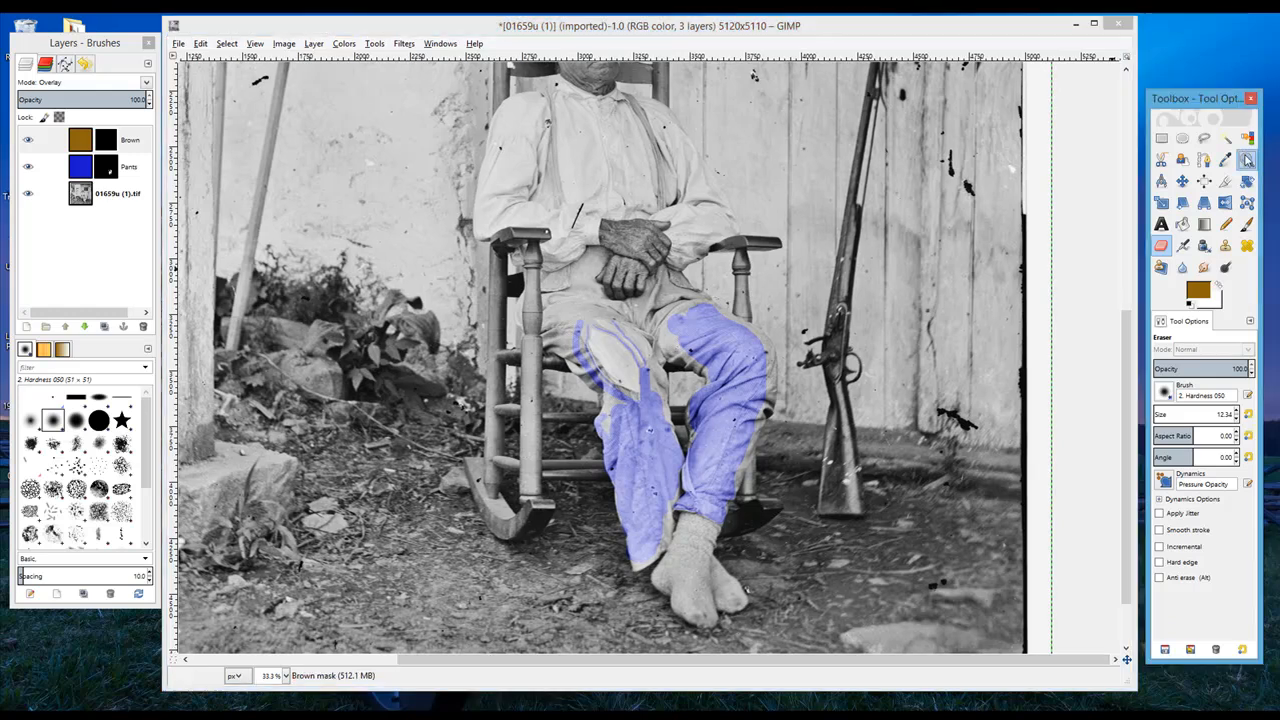
{"action": "left_click", "coordinate": [527, 337]}
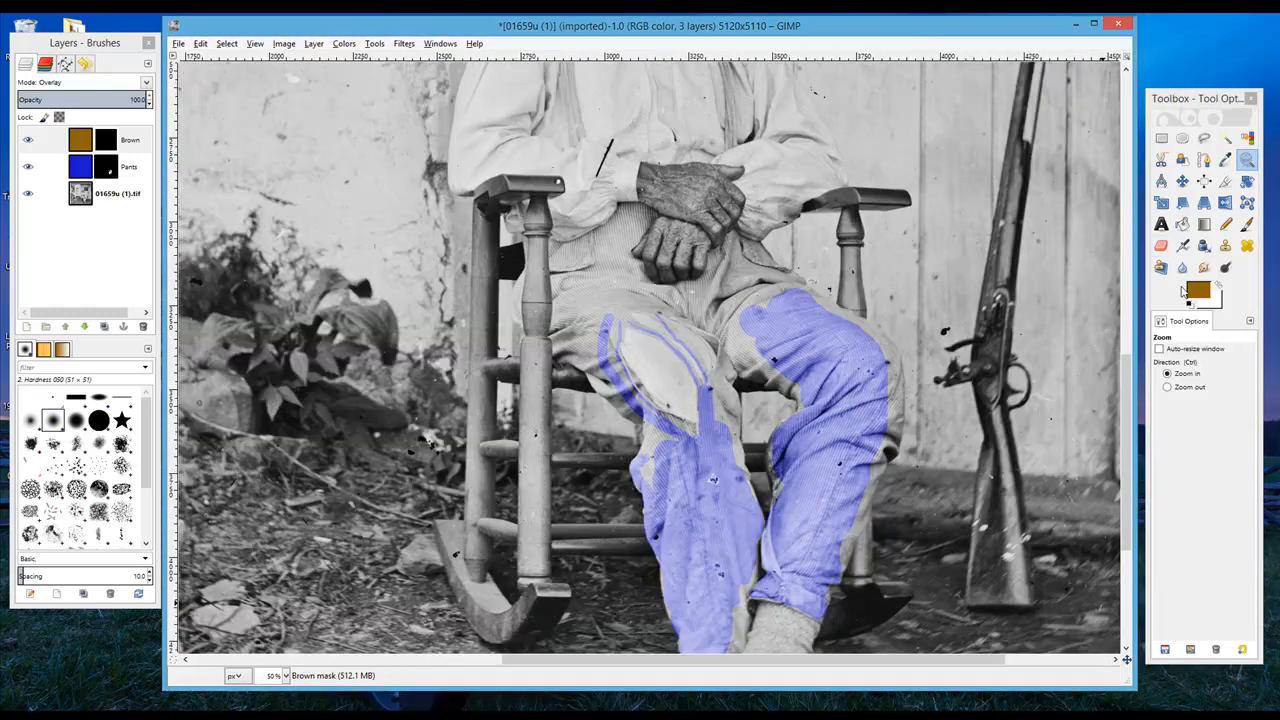
{"action": "left_click", "coordinate": [1161, 245]}
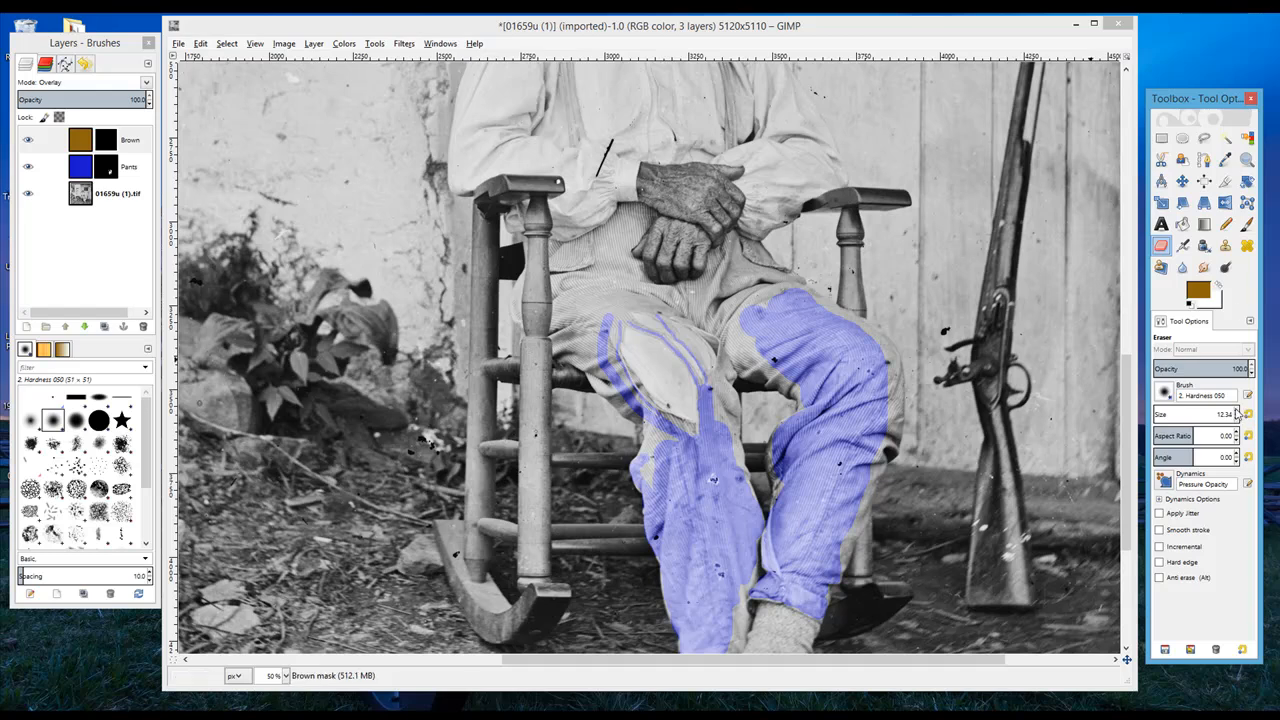
{"action": "left_click", "coordinate": [1236, 414]}
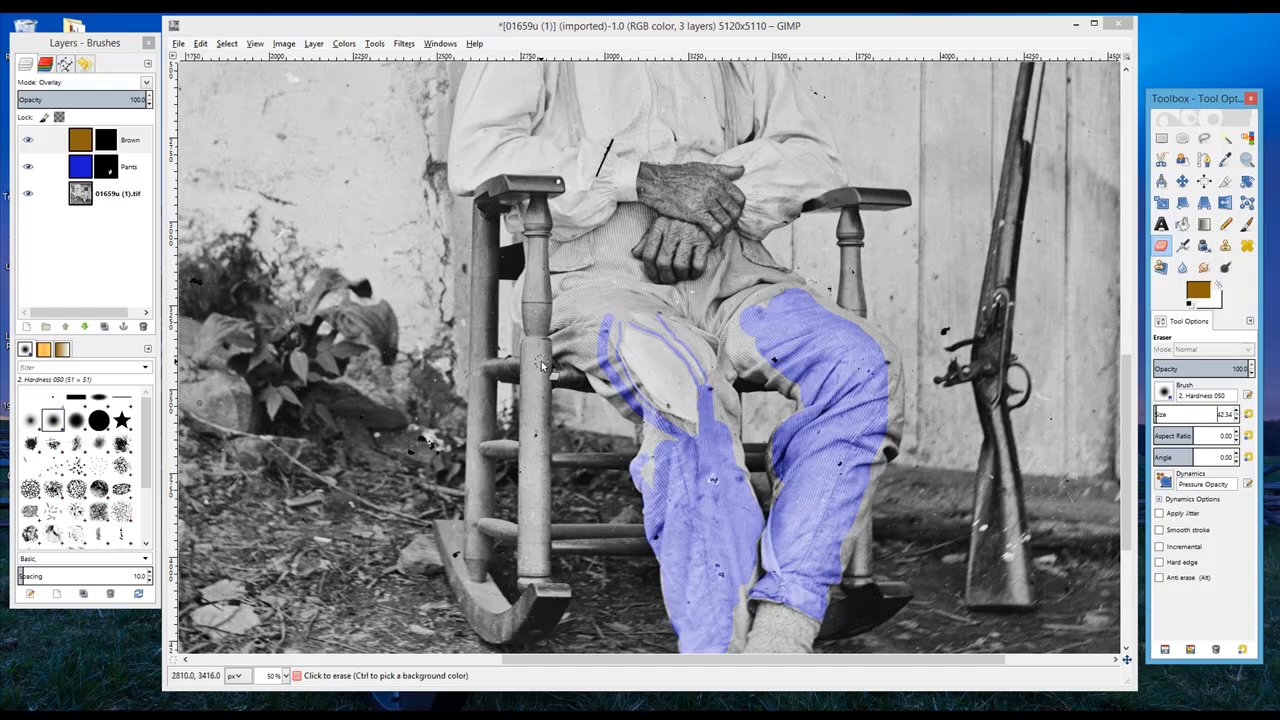
{"action": "left_click_drag", "start_coordinate": [533, 352], "coordinate": [528, 565]}
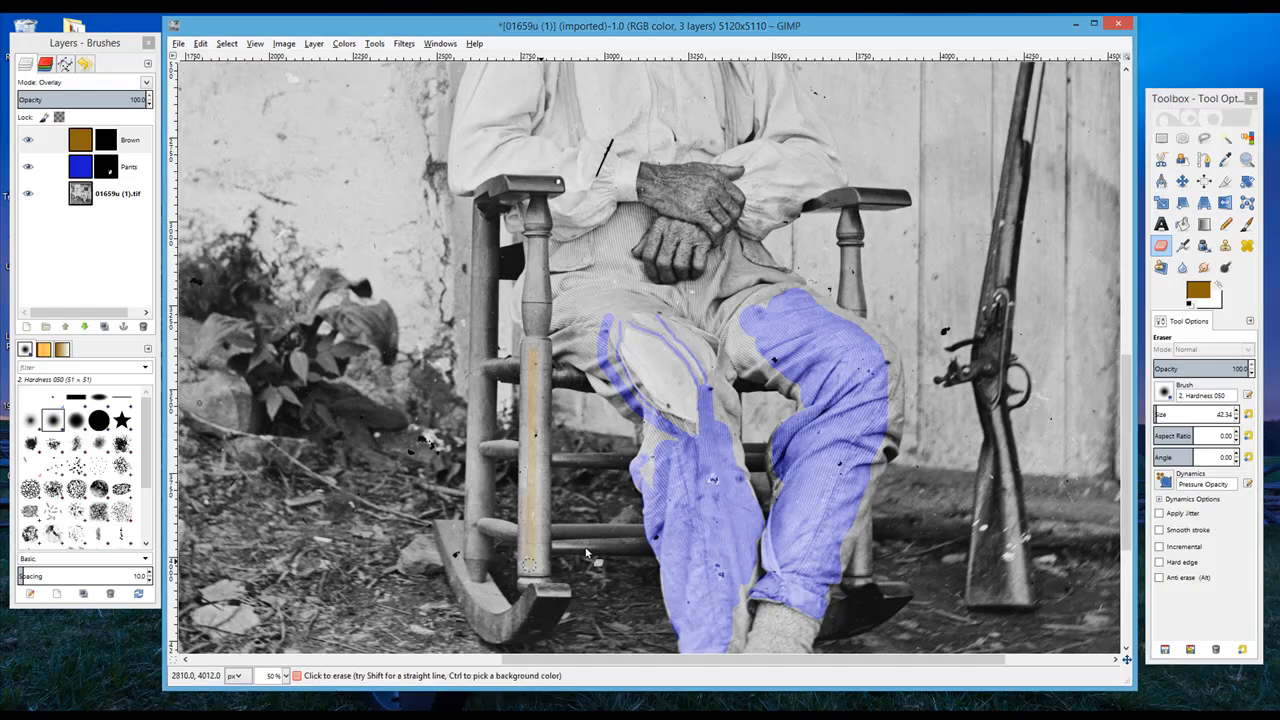
- Switch the Eraser brush to 2. Hardness 100 and reveal brown across the near front leg with straight strokes
{"action": "left_click", "coordinate": [1170, 396]}
{"action": "left_click", "coordinate": [1199, 430]}
{"action": "left_click", "coordinate": [1166, 393]}
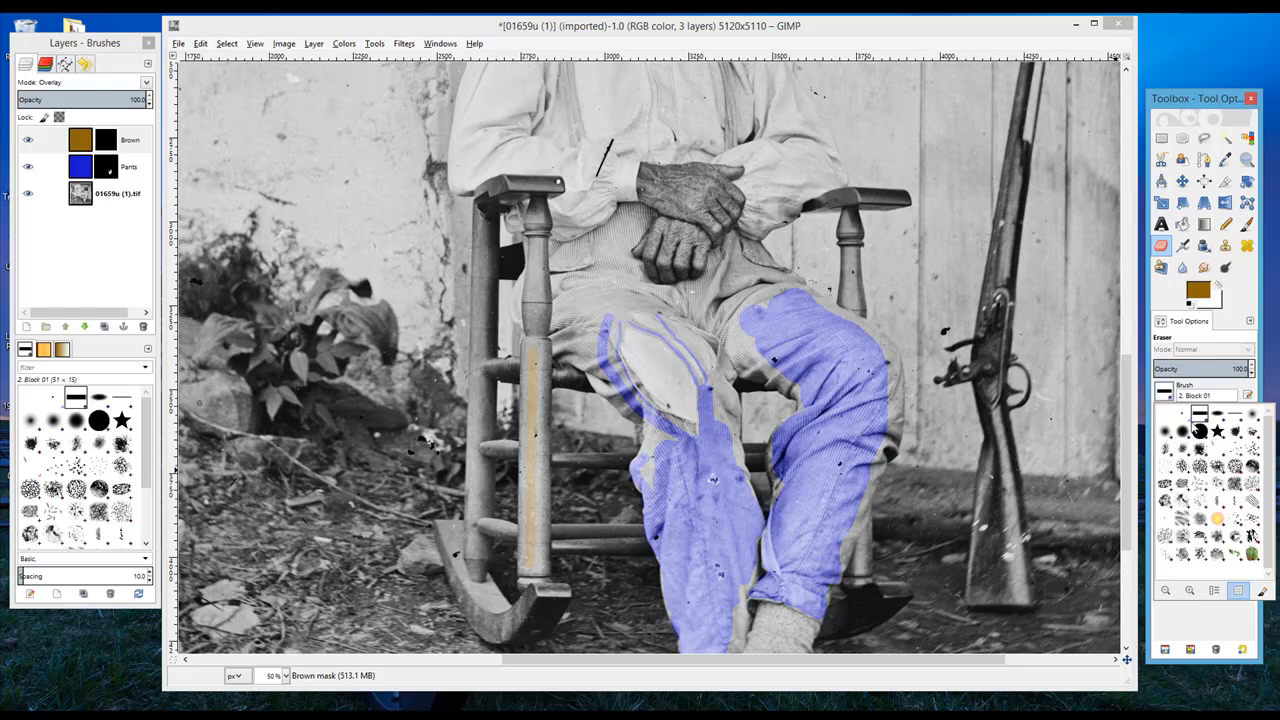
{"action": "left_click", "coordinate": [1199, 430]}
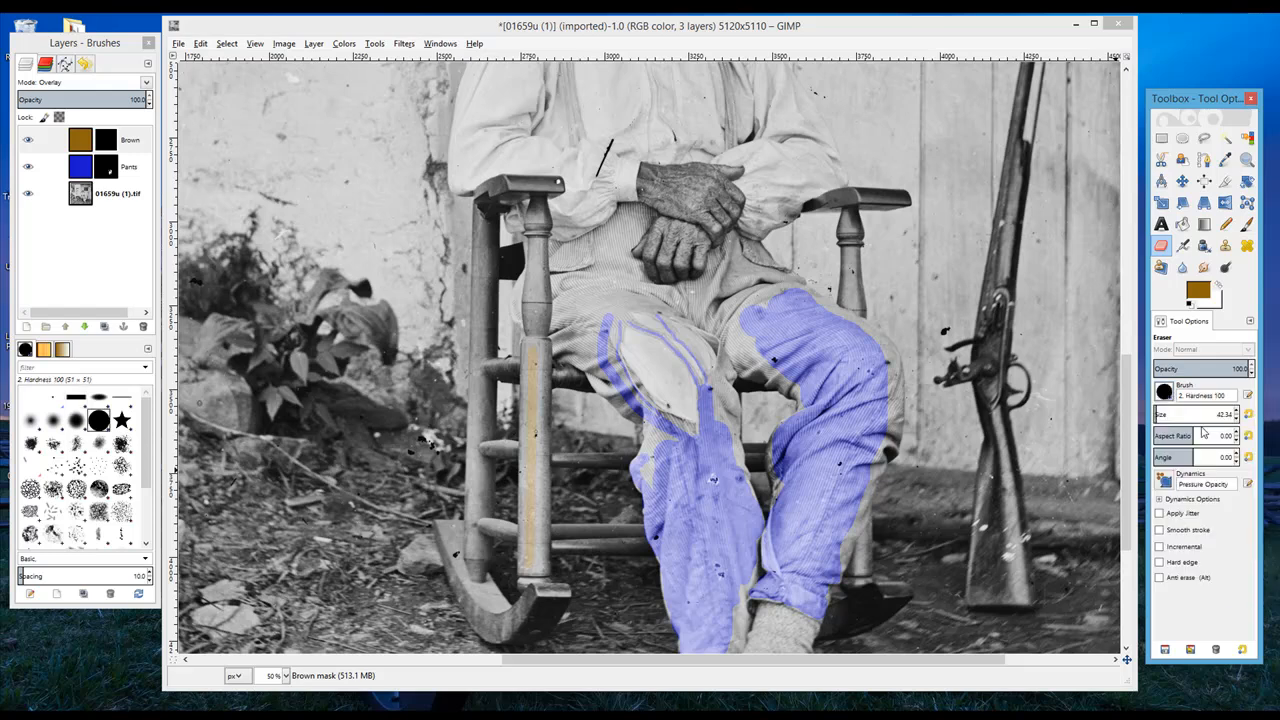
{"action": "left_click", "coordinate": [537, 347]}
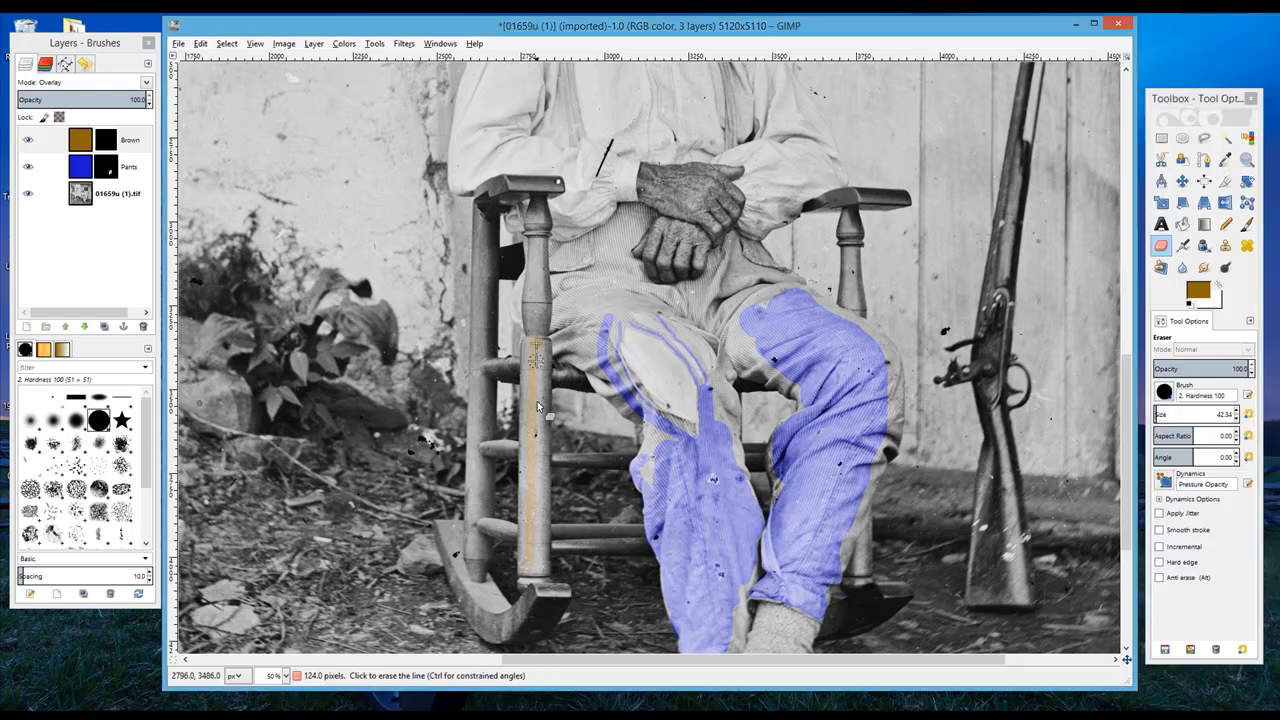
{"action": "left_click", "coordinate": [532, 570], "text": "shift"}
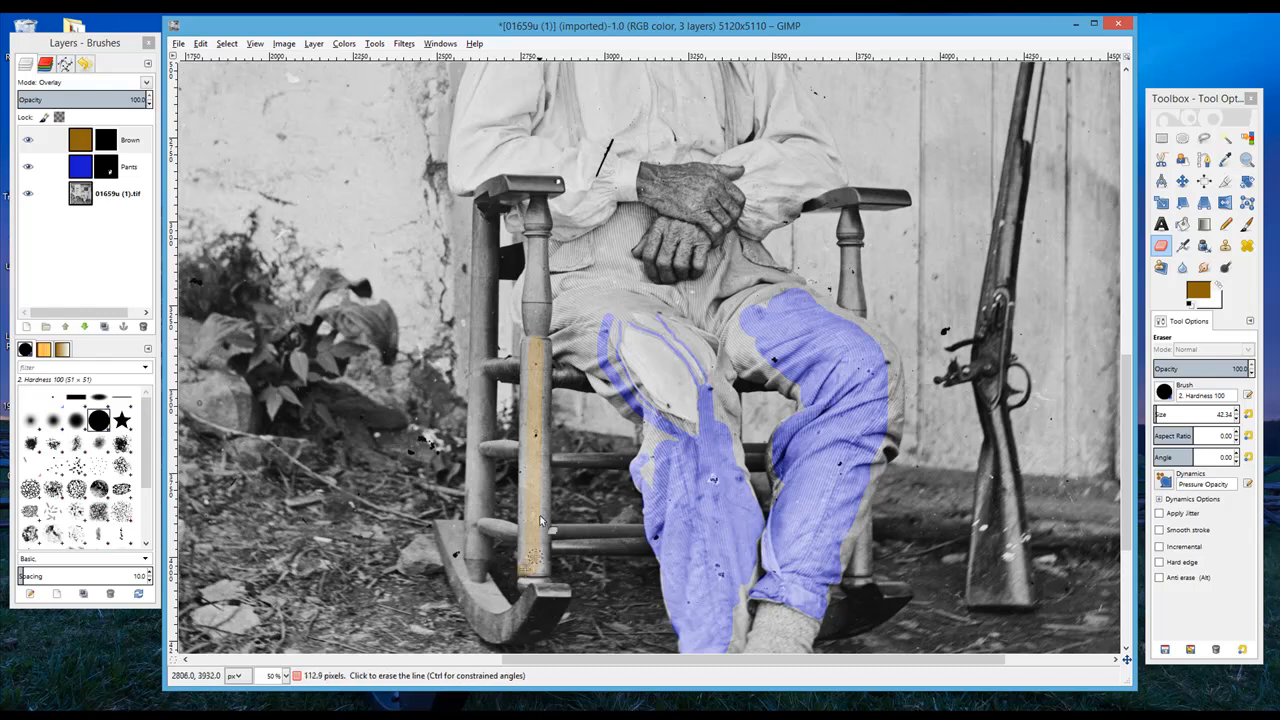
{"action": "left_click", "coordinate": [531, 350], "text": "shift"}
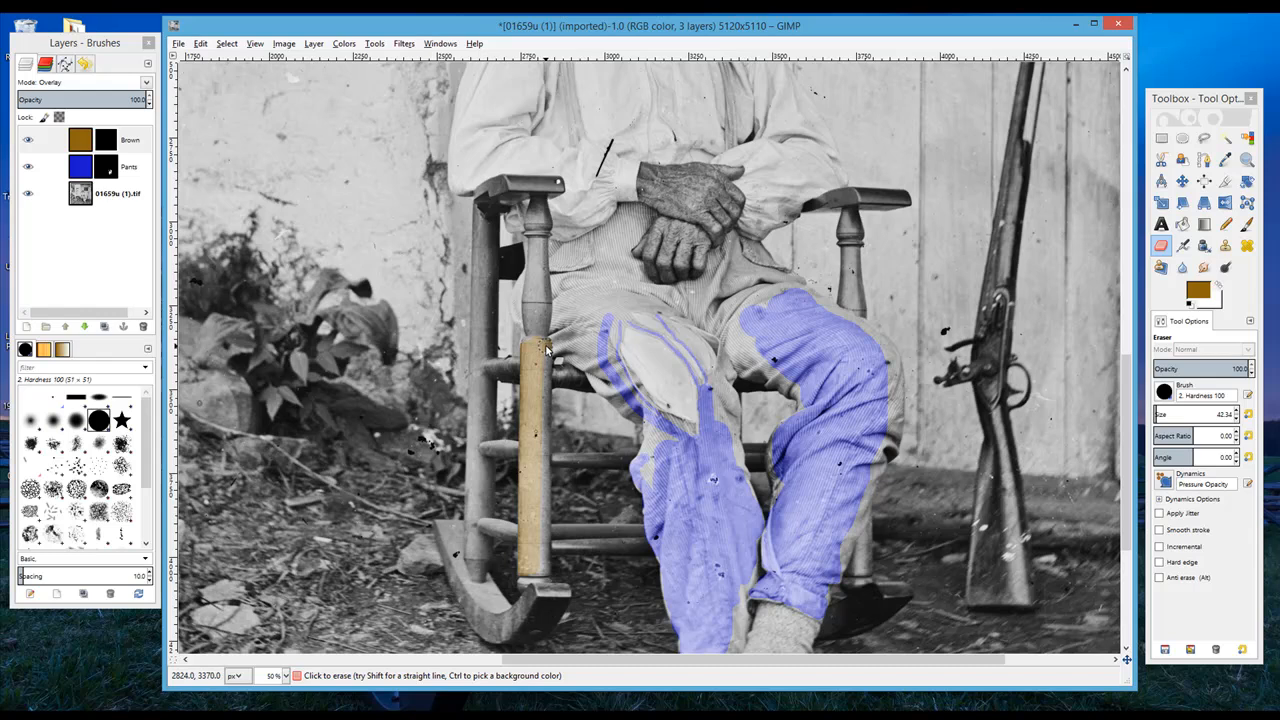
- Reveal brown along the chair's near rear post with straight strokes and along the curved rocker beneath it
{"action": "left_click", "coordinate": [478, 207]}
{"action": "left_click", "coordinate": [476, 576], "text": "shift"}
{"action": "left_click", "coordinate": [492, 216]}
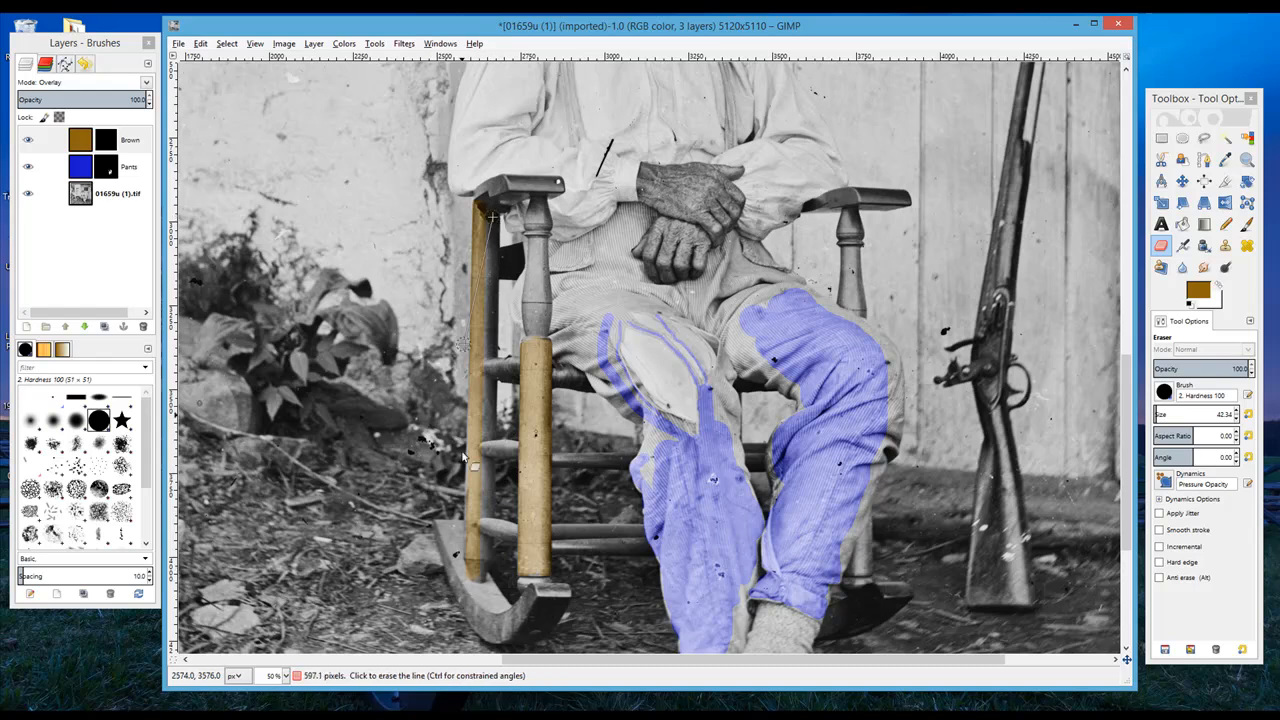
{"action": "left_click", "coordinate": [481, 583], "text": "shift"}
{"action": "mouse_move", "coordinate": [443, 523]}
{"action": "left_mouse_down"}
{"action": "mouse_move", "coordinate": [456, 555]}
{"action": "mouse_move", "coordinate": [457, 531]}
{"action": "mouse_move", "coordinate": [482, 601]}
{"action": "left_mouse_up"}
{"action": "mouse_move", "coordinate": [443, 538]}
{"action": "left_mouse_down"}
{"action": "mouse_move", "coordinate": [460, 579]}
{"action": "mouse_move", "coordinate": [518, 621]}
{"action": "left_mouse_up"}
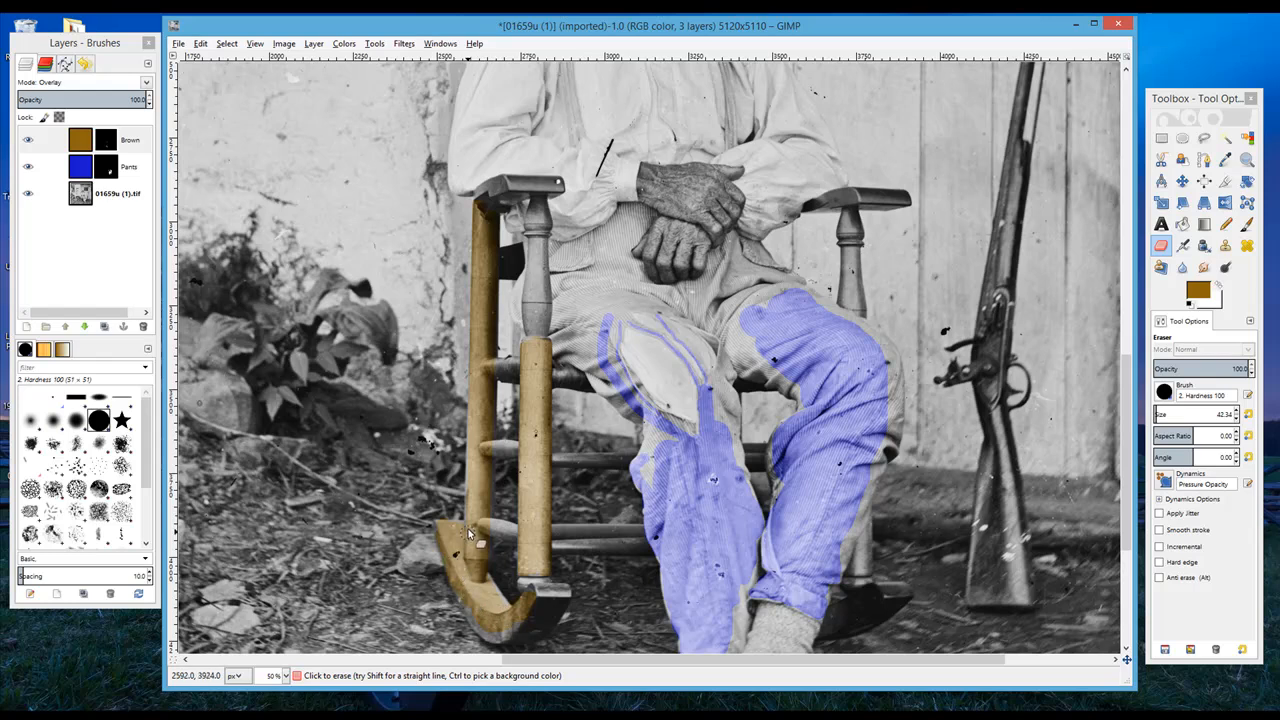
- Reveal brown on the chair's lower rungs, seat rail and the turned spindle above the near front leg
{"action": "left_click_drag", "start_coordinate": [478, 532], "coordinate": [632, 541]}
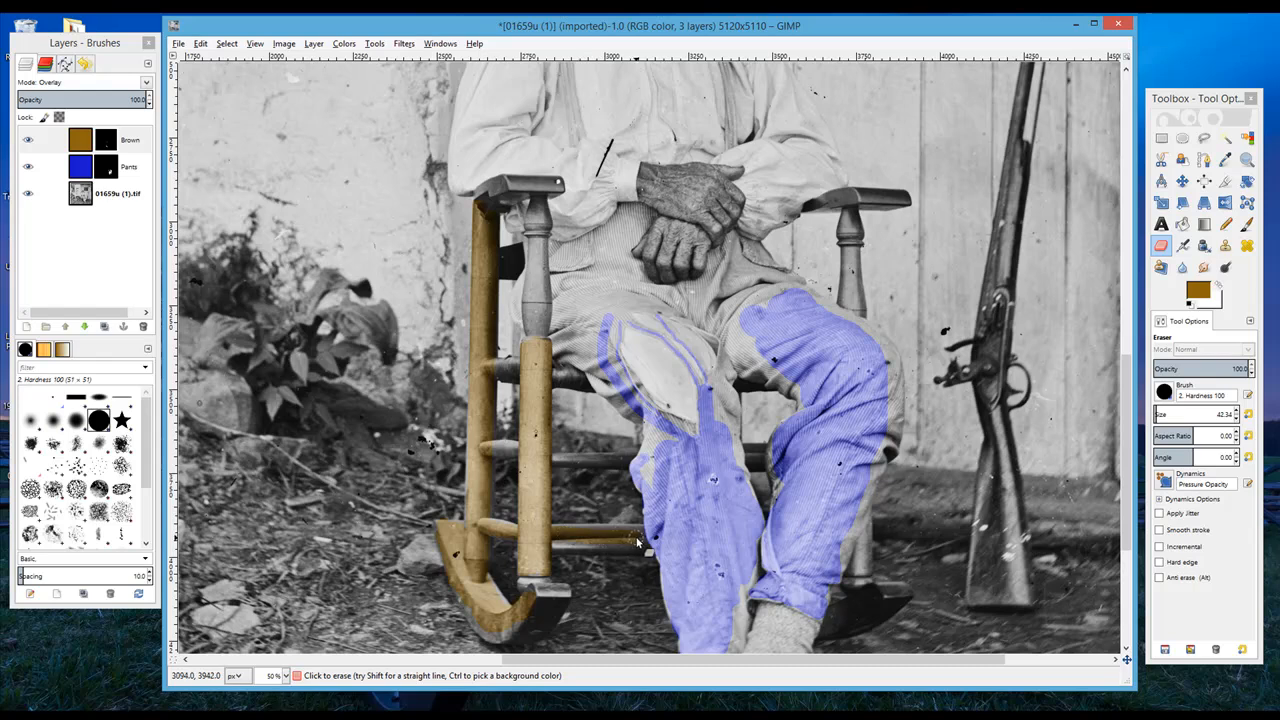
{"action": "mouse_move", "coordinate": [550, 461]}
{"action": "left_mouse_down"}
{"action": "mouse_move", "coordinate": [629, 462]}
{"action": "mouse_move", "coordinate": [484, 449]}
{"action": "mouse_move", "coordinate": [515, 455]}
{"action": "left_mouse_up"}
{"action": "mouse_move", "coordinate": [492, 373]}
{"action": "left_mouse_down"}
{"action": "mouse_move", "coordinate": [500, 371]}
{"action": "mouse_move", "coordinate": [584, 386]}
{"action": "left_mouse_up"}
{"action": "mouse_move", "coordinate": [538, 205]}
{"action": "left_mouse_down"}
{"action": "mouse_move", "coordinate": [536, 330]}
{"action": "mouse_move", "coordinate": [534, 278]}
{"action": "mouse_move", "coordinate": [531, 304]}
{"action": "mouse_move", "coordinate": [535, 282]}
{"action": "mouse_move", "coordinate": [552, 284]}
{"action": "mouse_move", "coordinate": [556, 308]}
{"action": "mouse_move", "coordinate": [541, 338]}
{"action": "left_mouse_up"}
{"action": "key", "text": "ctrl+z"}
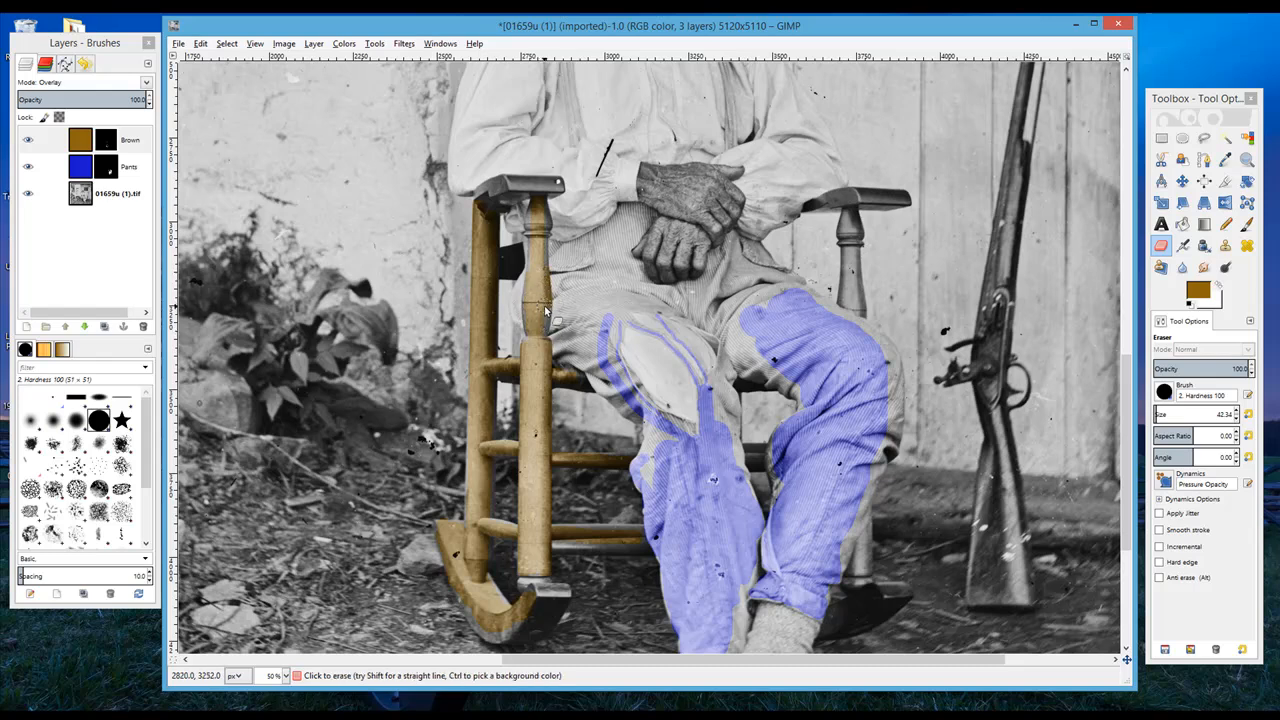
- Reveal brown on the armrest nearest the rifle and its turned support, undoing and redoing the stray support stroke
{"action": "mouse_move", "coordinate": [836, 201]}
{"action": "left_mouse_down"}
{"action": "mouse_move", "coordinate": [899, 199]}
{"action": "mouse_move", "coordinate": [868, 221]}
{"action": "mouse_move", "coordinate": [845, 218]}
{"action": "mouse_move", "coordinate": [856, 233]}
{"action": "mouse_move", "coordinate": [862, 305]}
{"action": "left_mouse_up"}
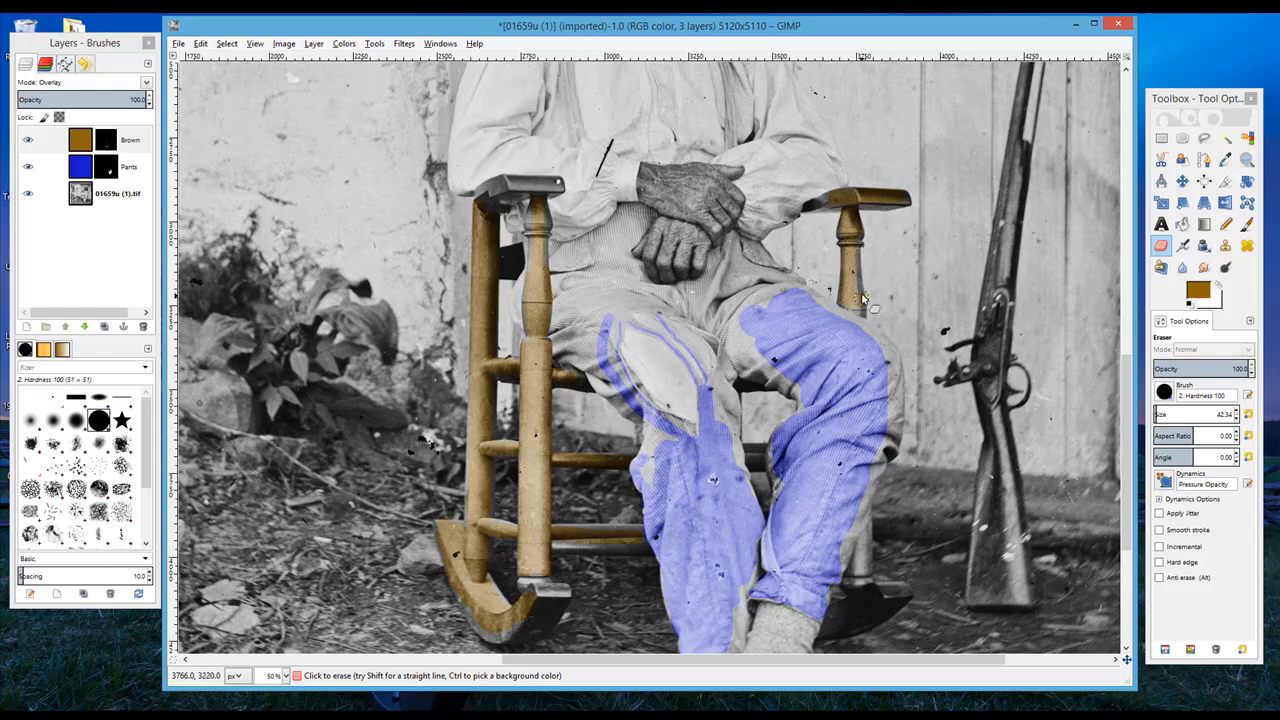
{"action": "key", "text": "ctrl+z"}
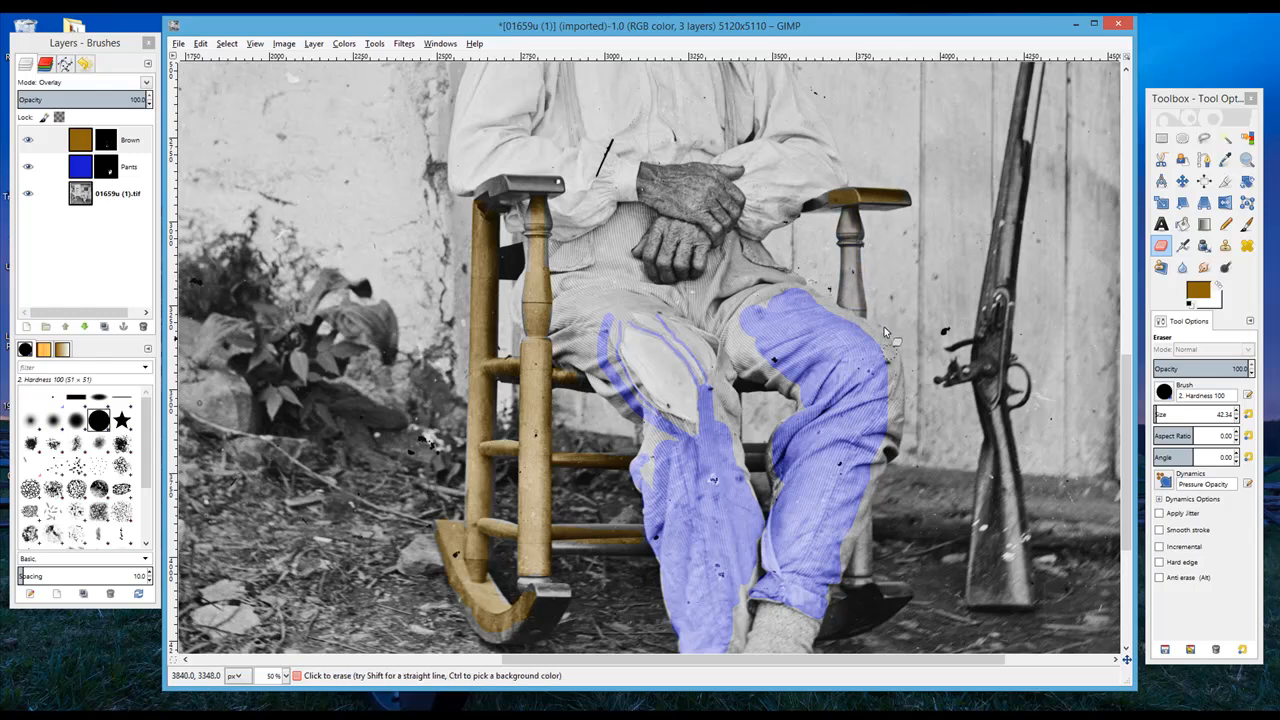
{"action": "mouse_move", "coordinate": [856, 236]}
{"action": "left_mouse_down"}
{"action": "mouse_move", "coordinate": [856, 306]}
{"action": "mouse_move", "coordinate": [852, 256]}
{"action": "mouse_move", "coordinate": [857, 265]}
{"action": "left_mouse_up"}
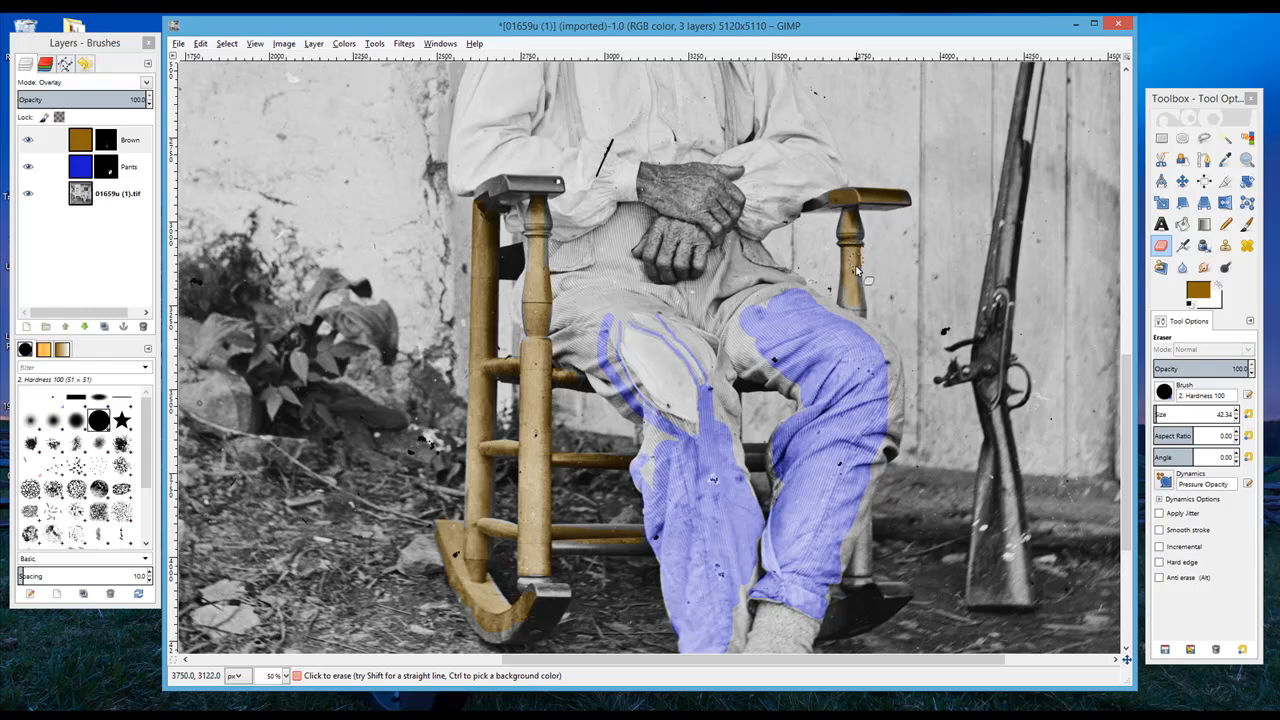
- Set the foreground color to a light brown skin tone with HTML notation b88441
{"action": "left_click", "coordinate": [1246, 159]}
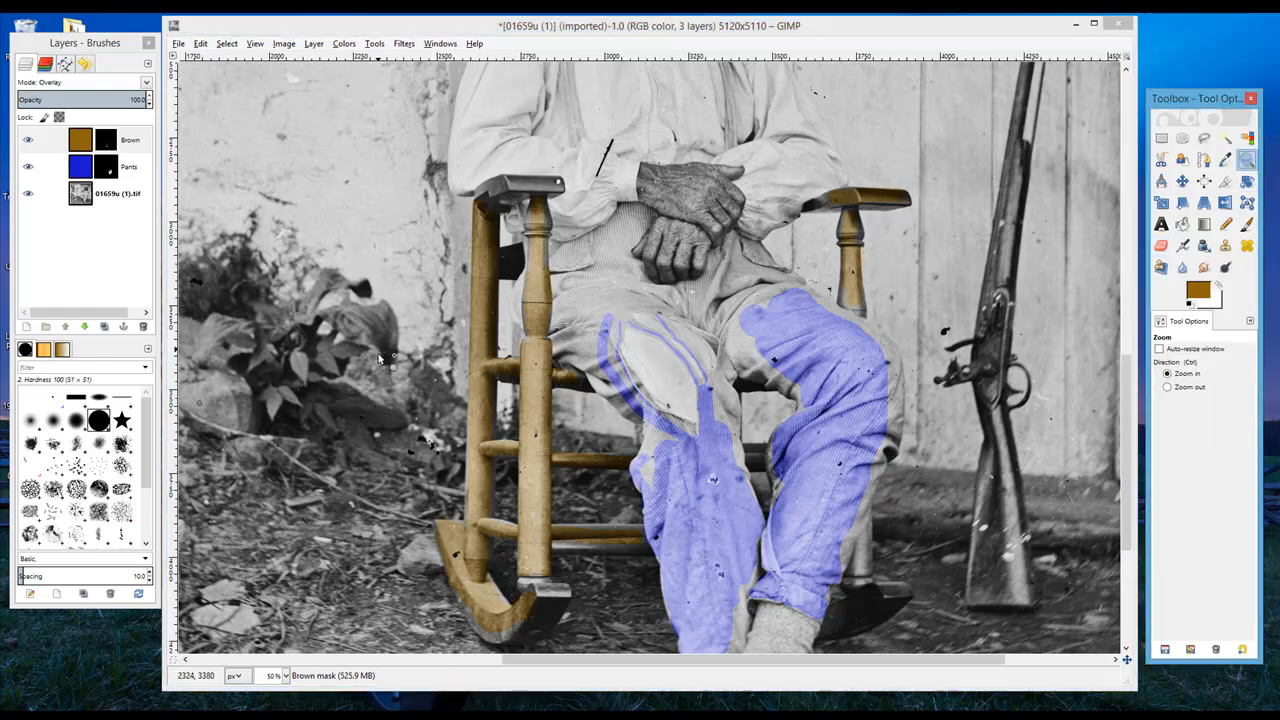
{"action": "left_click", "coordinate": [560, 408]}
{"action": "left_click", "coordinate": [645, 422]}
{"action": "left_click", "coordinate": [757, 428]}
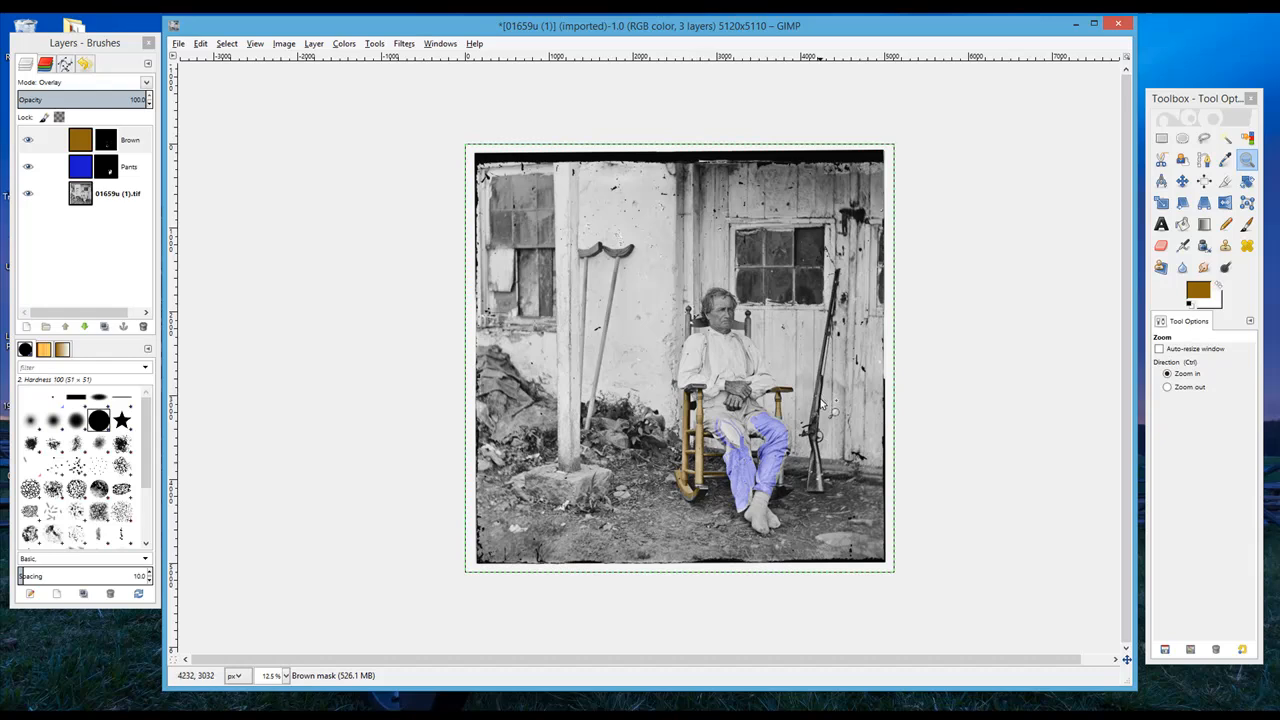
{"action": "left_click", "coordinate": [743, 400]}
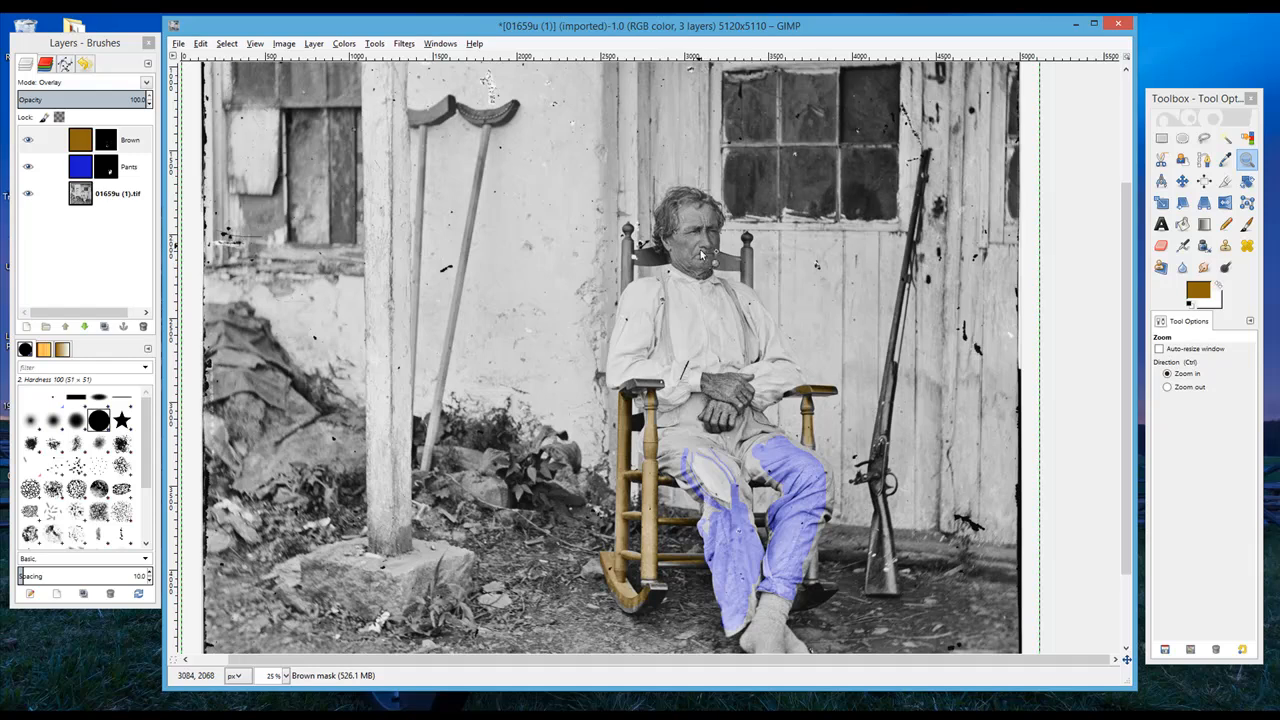
{"action": "left_click", "coordinate": [1197, 292]}
{"action": "left_click", "coordinate": [266, 291]}
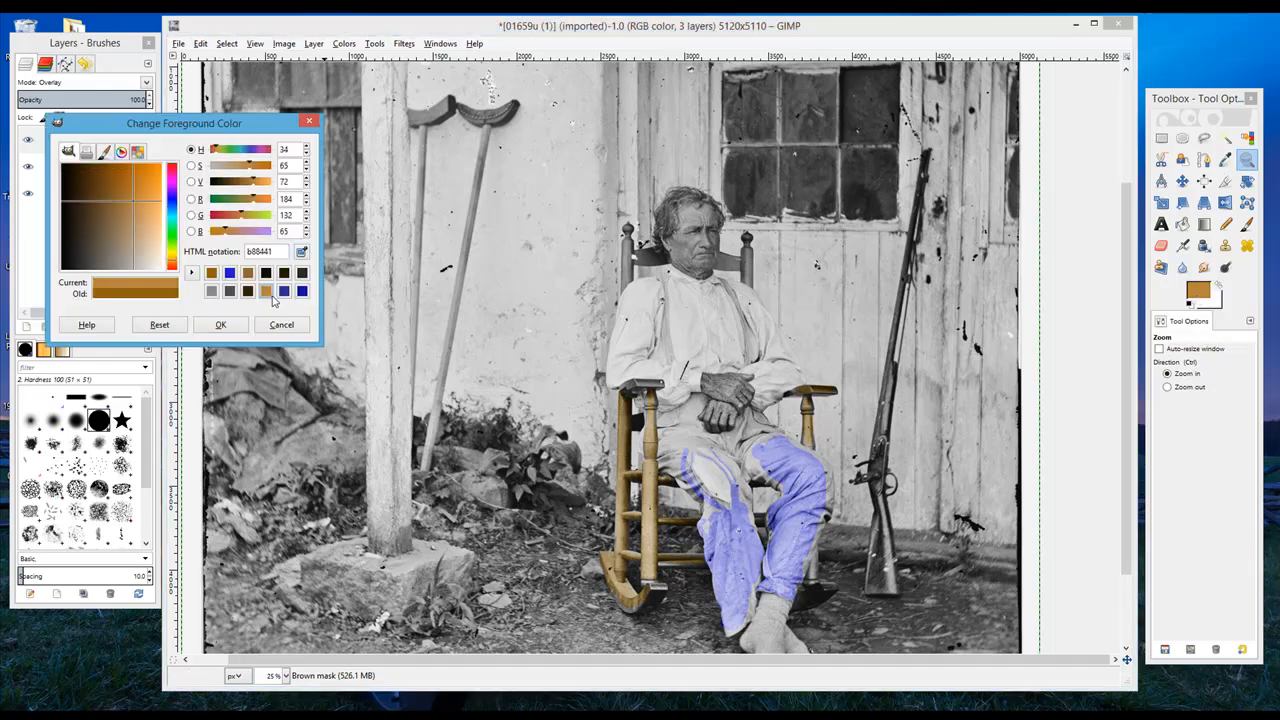
{"action": "left_click", "coordinate": [222, 325]}
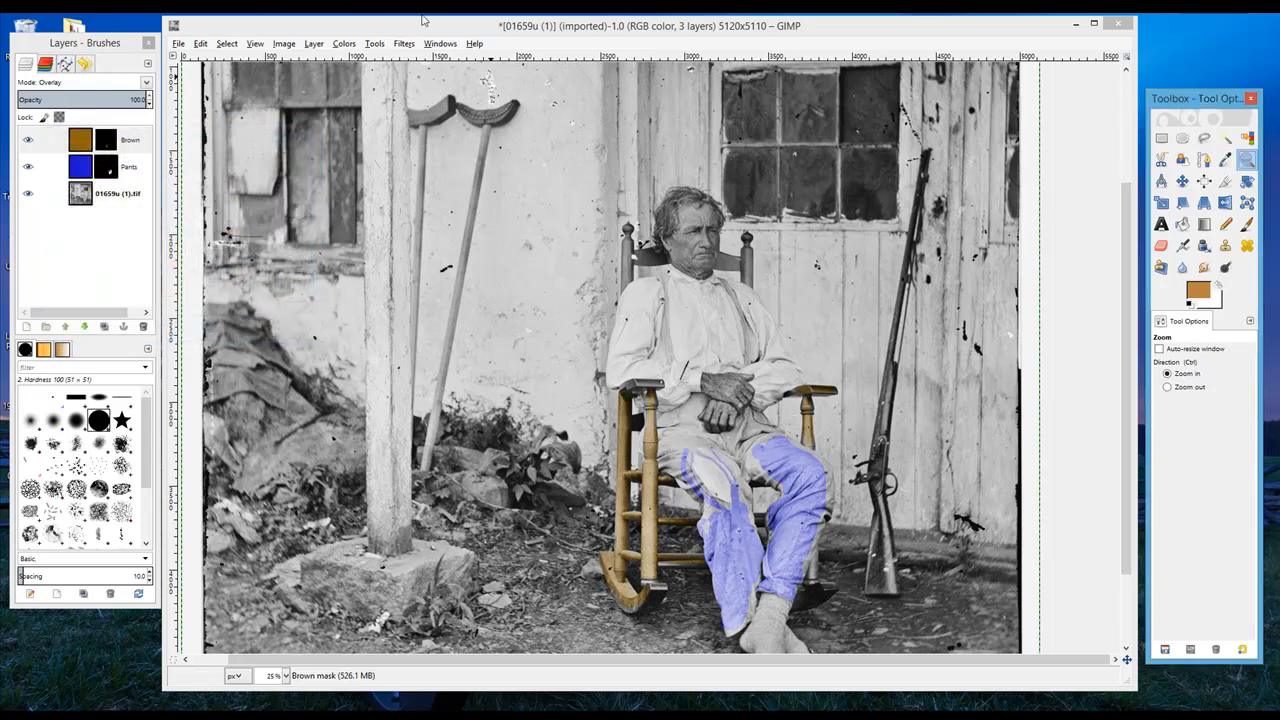
- Create a new 5120 x 5110 px layer named Skin, filled with the foreground color
{"action": "left_click", "coordinate": [314, 44]}
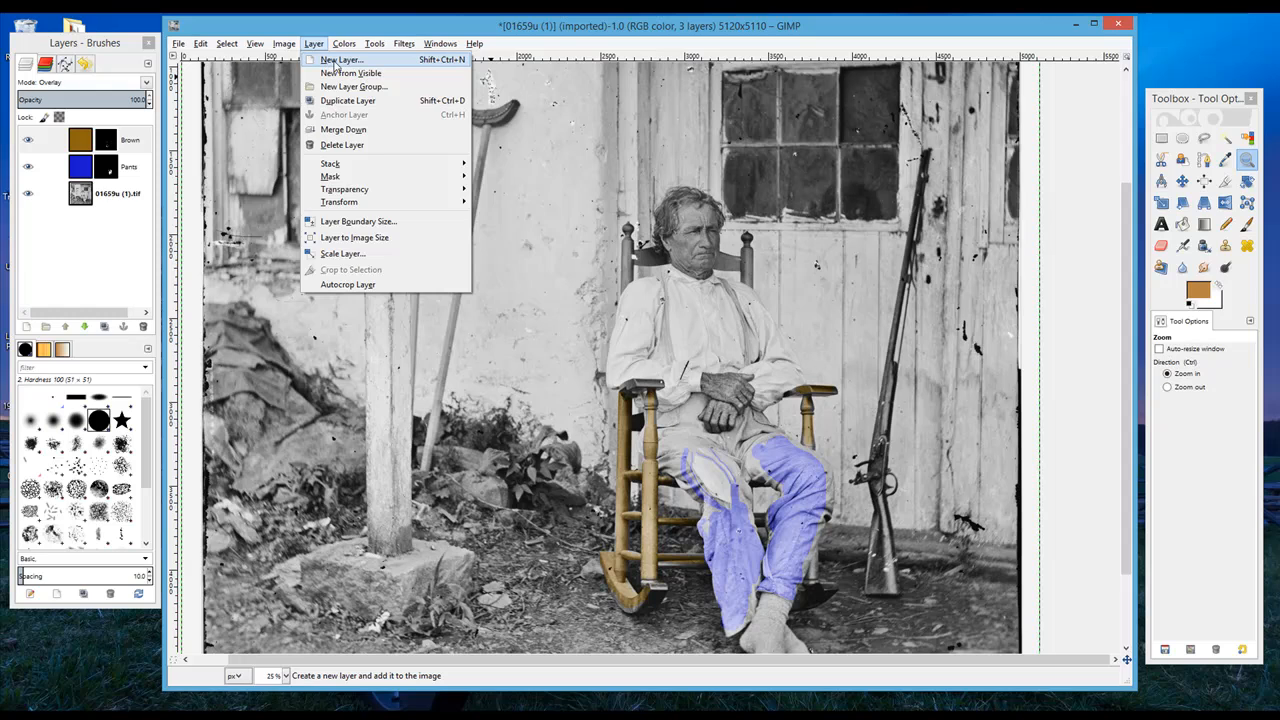
{"action": "left_click", "coordinate": [337, 62]}
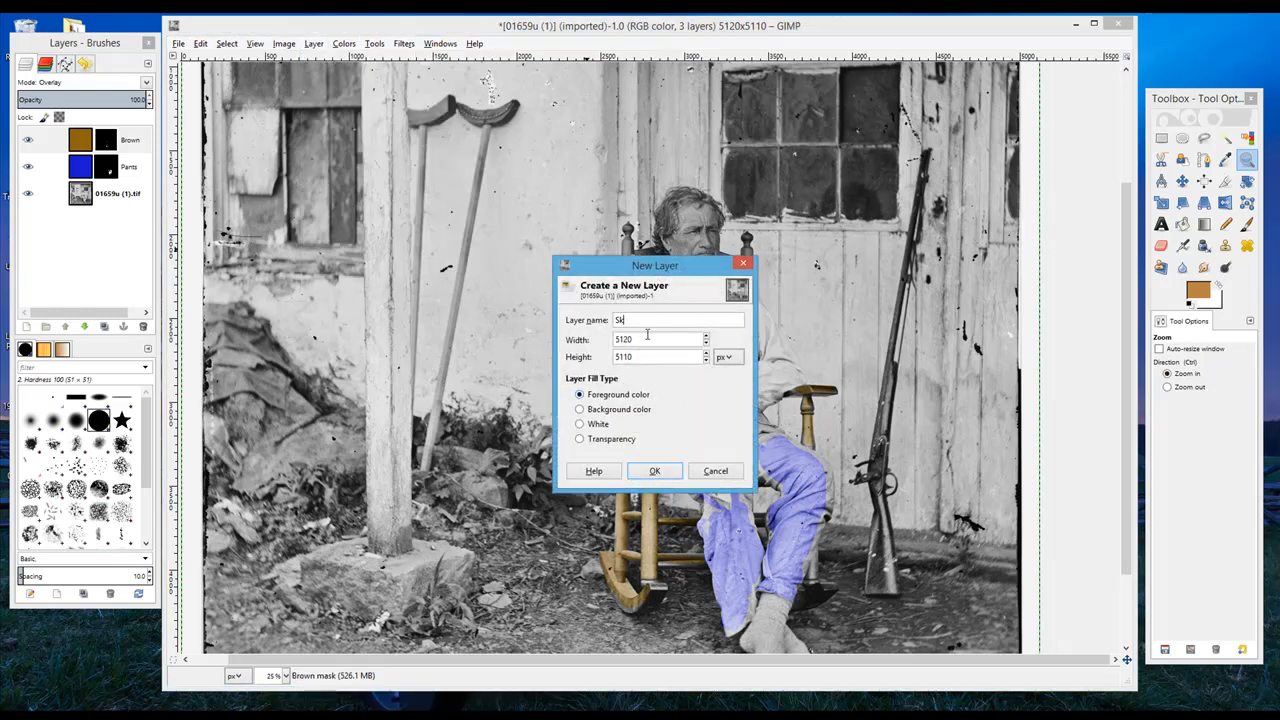
{"action": "key", "text": "Return"}
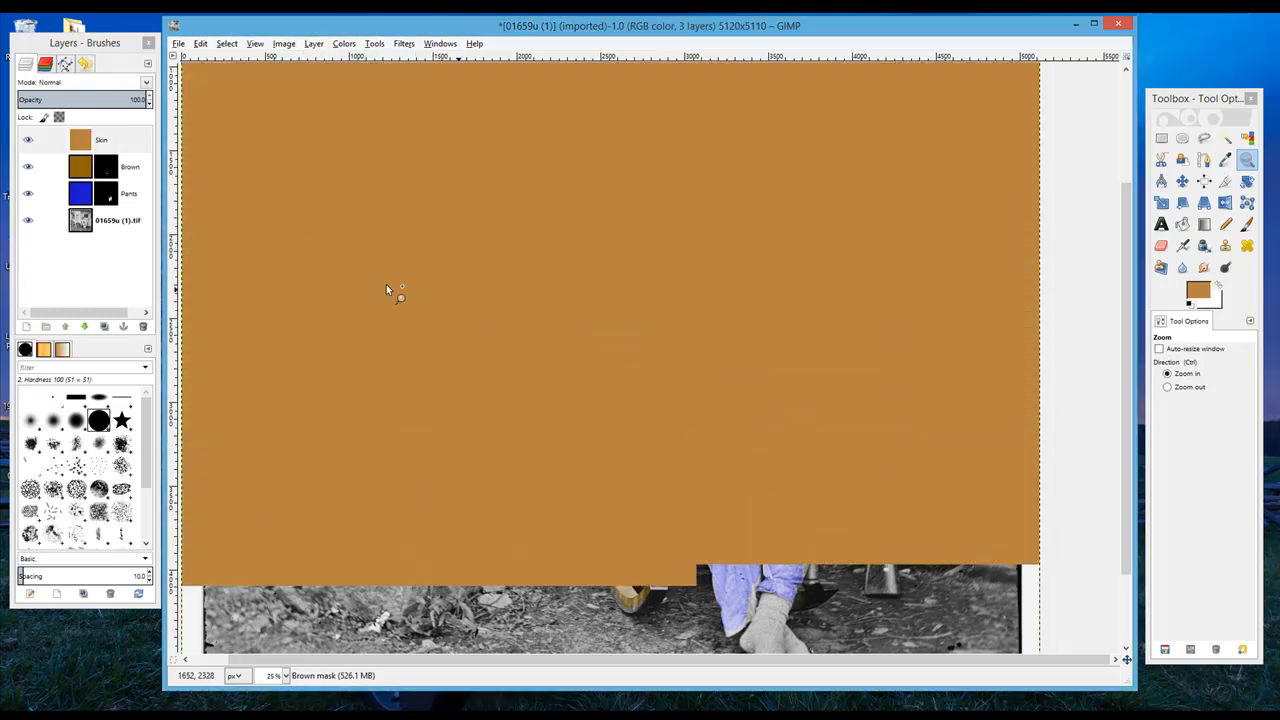
- Add a Black (full transparency) layer mask to the Skin layer and set its blend mode to Overlay
{"action": "right_click", "coordinate": [123, 141]}
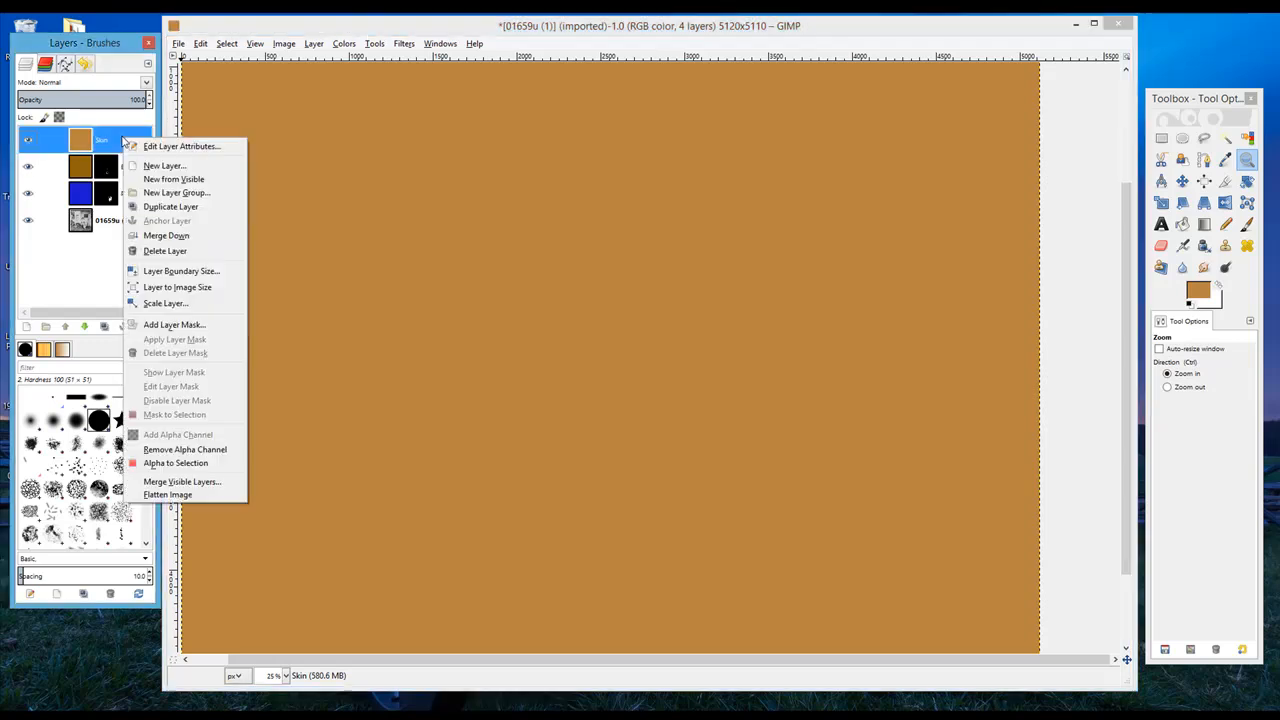
{"action": "left_click", "coordinate": [178, 324]}
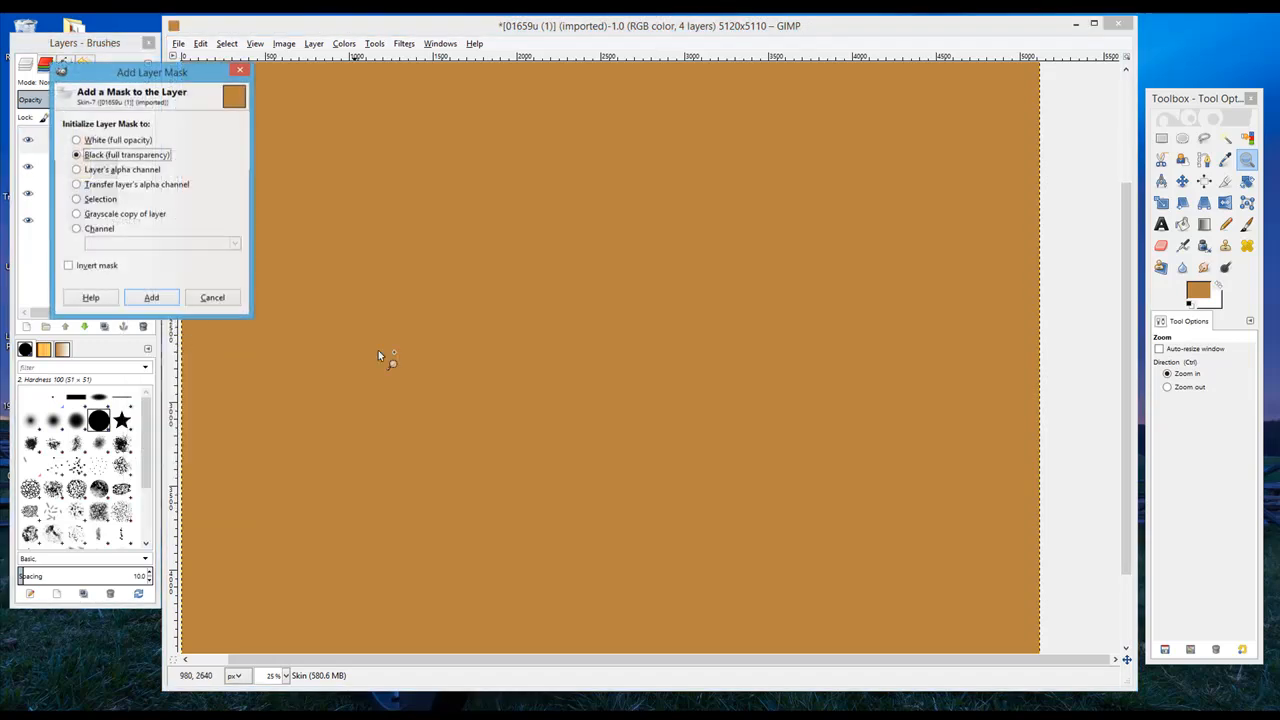
{"action": "left_click", "coordinate": [151, 297]}
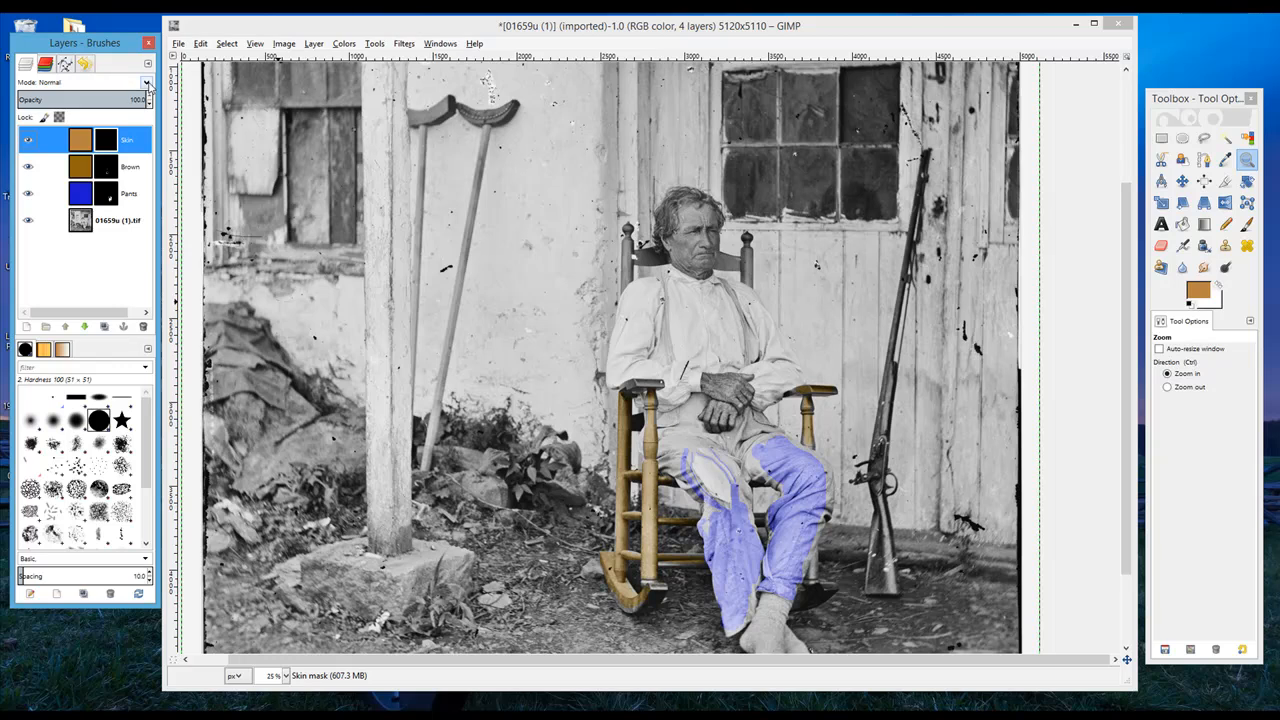
{"action": "left_click", "coordinate": [148, 86]}
{"action": "left_click", "coordinate": [86, 246]}
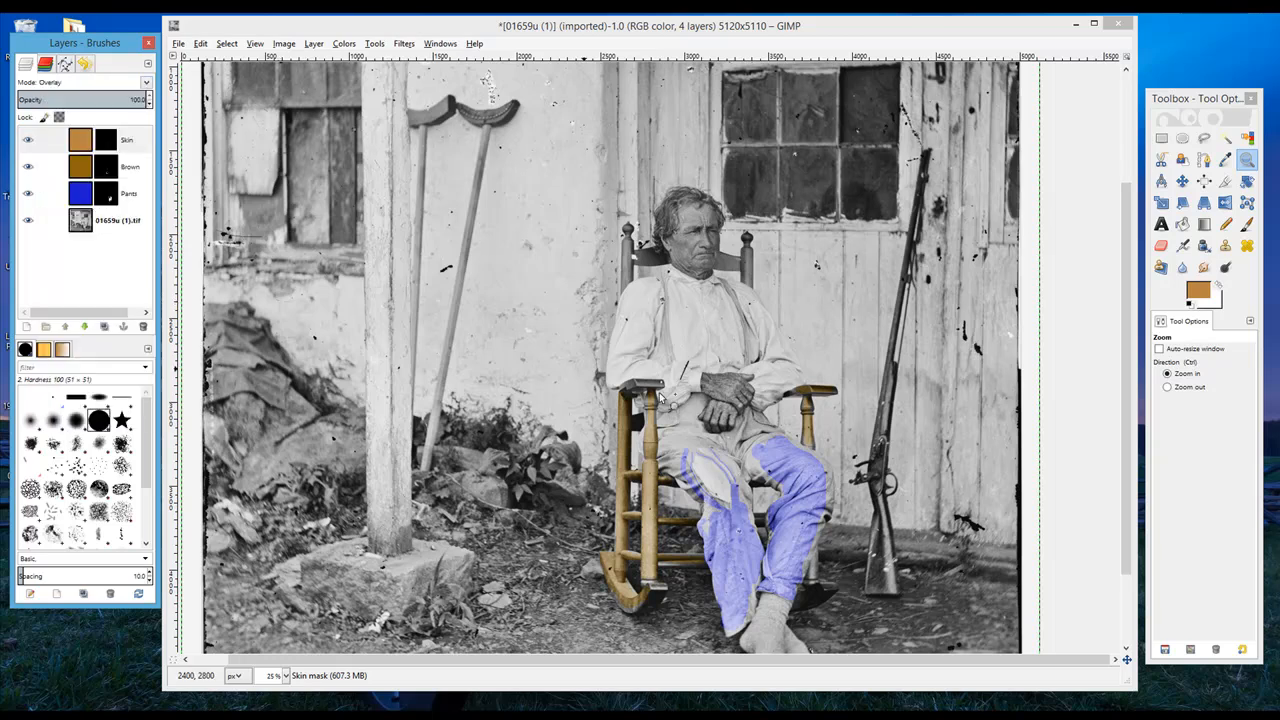
- Erase the Skin layer's mask with a 67.34 px eraser to reveal skin color on the upper hand and the lower hand's middle
{"action": "left_click", "coordinate": [770, 405]}
{"action": "left_click", "coordinate": [770, 405]}
{"action": "left_click", "coordinate": [770, 405]}
{"action": "left_click", "coordinate": [770, 405]}
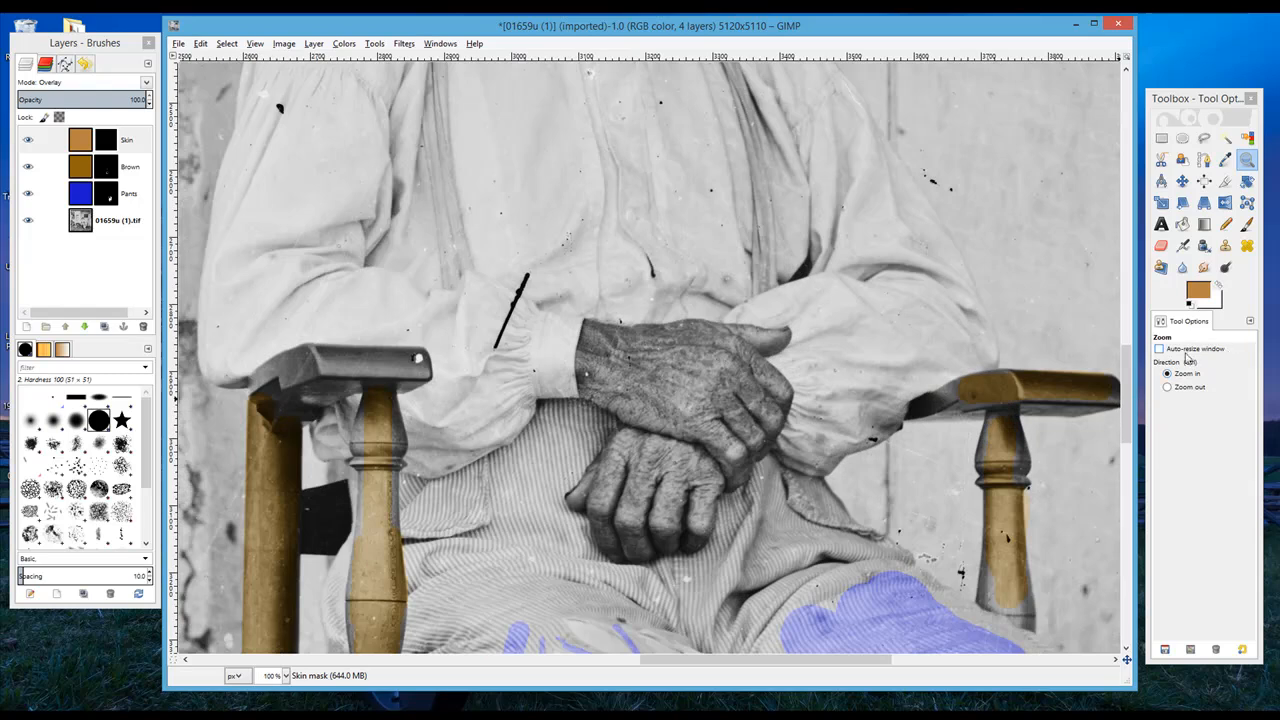
{"action": "left_click", "coordinate": [1163, 246]}
{"action": "left_click", "coordinate": [1237, 411]}
{"action": "mouse_move", "coordinate": [607, 357]}
{"action": "left_mouse_down"}
{"action": "mouse_move", "coordinate": [710, 382]}
{"action": "mouse_move", "coordinate": [697, 408]}
{"action": "mouse_move", "coordinate": [612, 380]}
{"action": "mouse_move", "coordinate": [686, 424]}
{"action": "mouse_move", "coordinate": [700, 462]}
{"action": "mouse_move", "coordinate": [660, 470]}
{"action": "mouse_move", "coordinate": [628, 445]}
{"action": "mouse_move", "coordinate": [618, 484]}
{"action": "mouse_move", "coordinate": [665, 510]}
{"action": "mouse_move", "coordinate": [752, 440]}
{"action": "mouse_move", "coordinate": [755, 398]}
{"action": "left_mouse_up"}
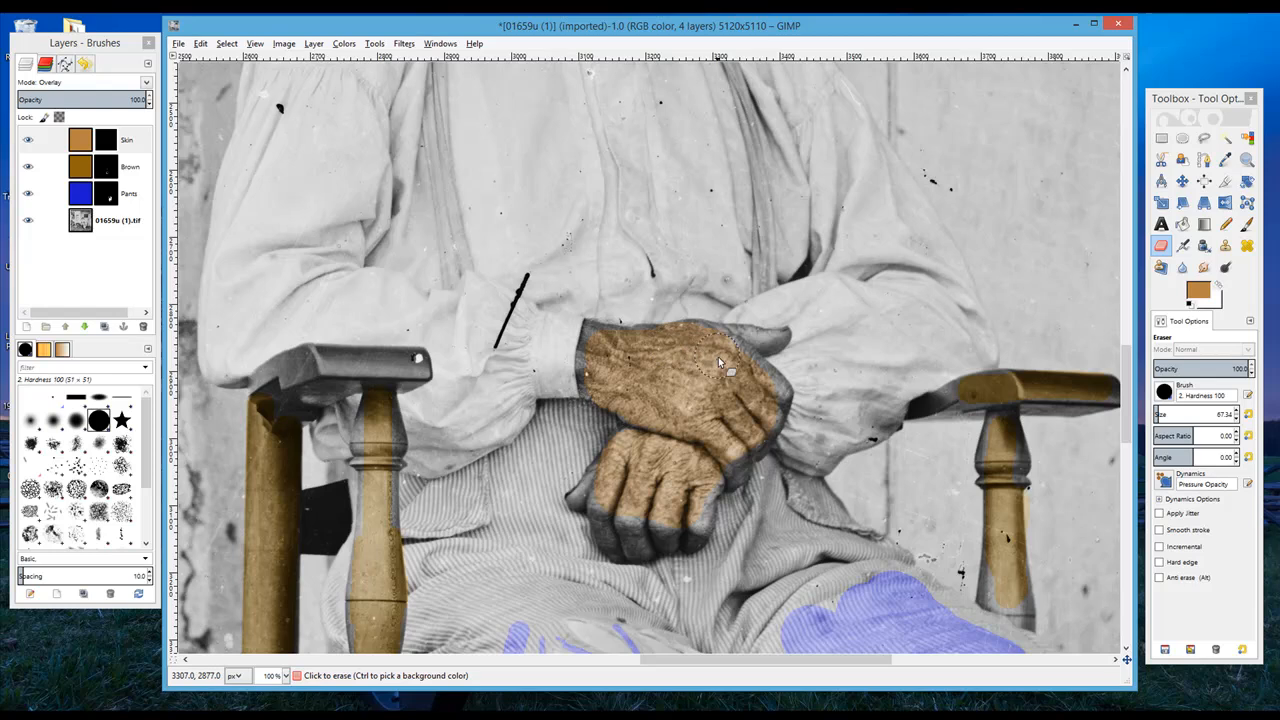
{"action": "mouse_move", "coordinate": [620, 377]}
{"action": "left_mouse_down"}
{"action": "mouse_move", "coordinate": [605, 352]}
{"action": "mouse_move", "coordinate": [612, 376]}
{"action": "mouse_move", "coordinate": [601, 370]}
{"action": "mouse_move", "coordinate": [600, 350]}
{"action": "mouse_move", "coordinate": [650, 357]}
{"action": "left_mouse_up"}
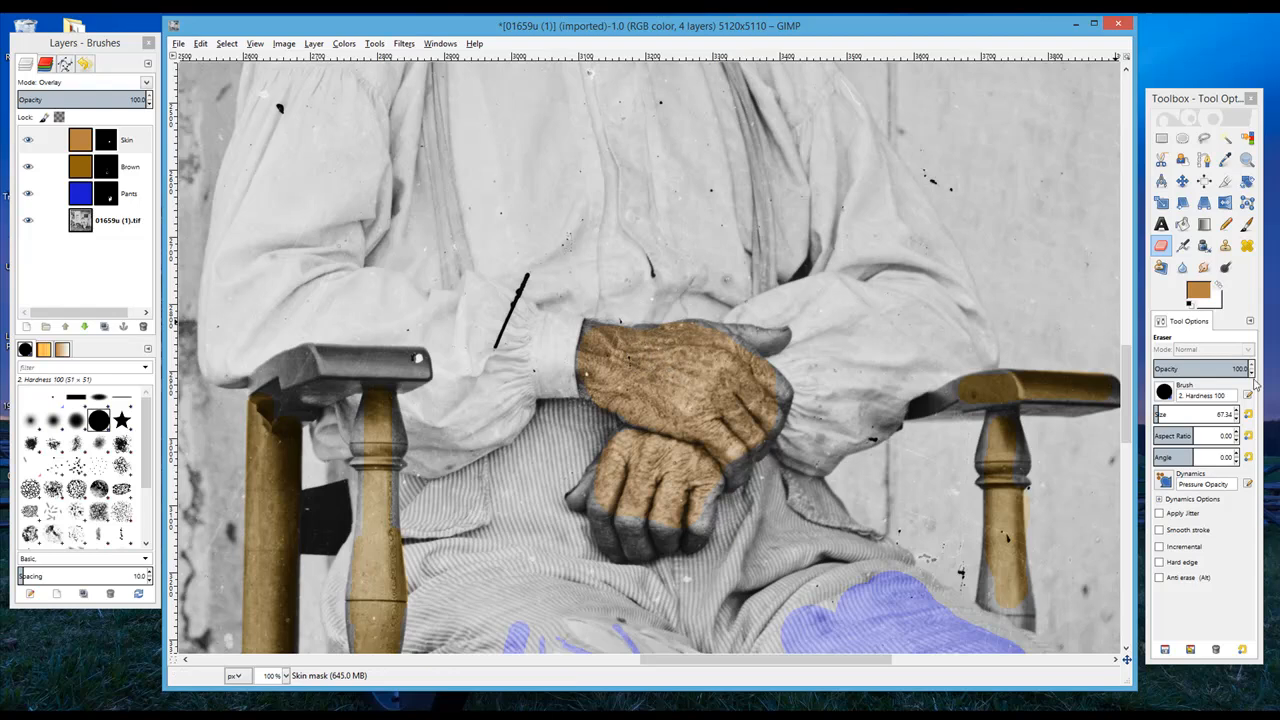
- Reduce the eraser size to 47.34 and reveal skin color along the remaining edges and fingers of the clasped hands
{"action": "left_click", "coordinate": [1239, 424]}
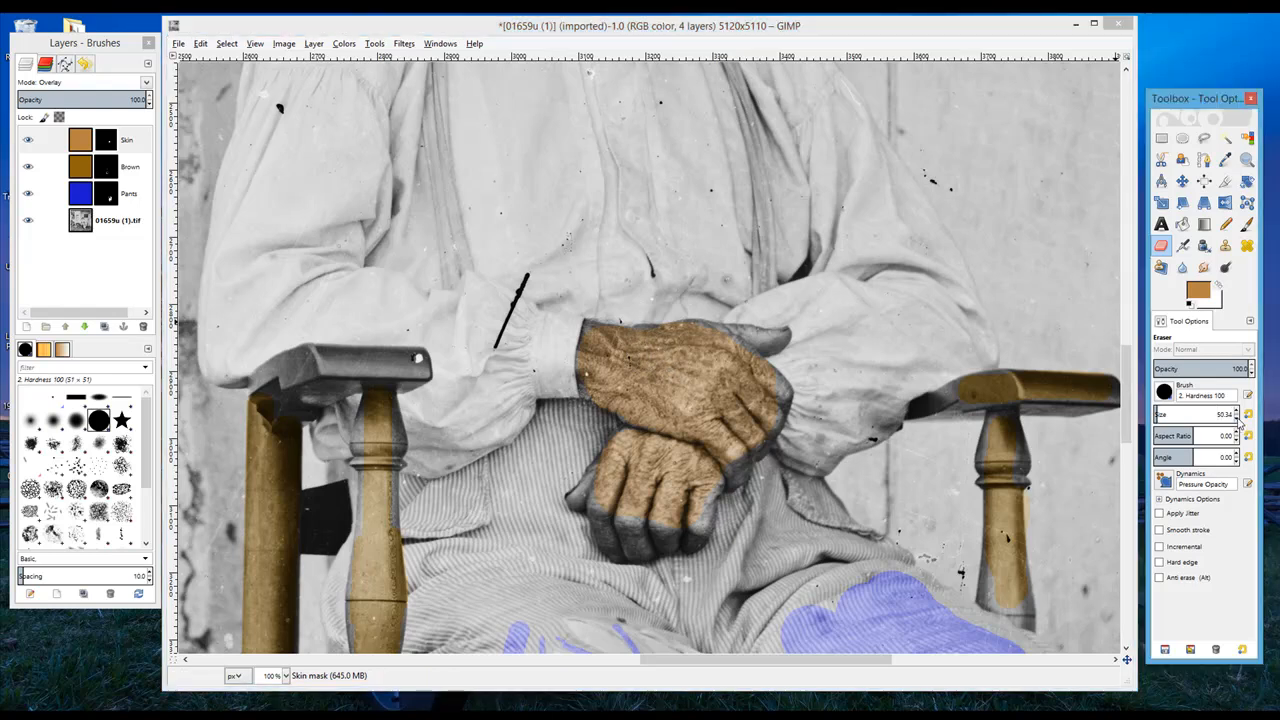
{"action": "left_click", "coordinate": [606, 482]}
{"action": "mouse_move", "coordinate": [603, 487]}
{"action": "left_mouse_down"}
{"action": "mouse_move", "coordinate": [611, 535]}
{"action": "mouse_move", "coordinate": [684, 524]}
{"action": "mouse_move", "coordinate": [716, 451]}
{"action": "mouse_move", "coordinate": [732, 465]}
{"action": "mouse_move", "coordinate": [753, 403]}
{"action": "mouse_move", "coordinate": [749, 366]}
{"action": "mouse_move", "coordinate": [723, 345]}
{"action": "mouse_move", "coordinate": [748, 347]}
{"action": "mouse_move", "coordinate": [596, 345]}
{"action": "mouse_move", "coordinate": [597, 387]}
{"action": "mouse_move", "coordinate": [703, 395]}
{"action": "mouse_move", "coordinate": [735, 474]}
{"action": "mouse_move", "coordinate": [733, 408]}
{"action": "left_mouse_up"}
- Reveal skin color over the man's neck, ear, cheeks, forehead and eye area, stopping at the hairline and shirt collar
{"action": "scroll", "coordinate": [582, 352], "scroll_direction": "up", "scroll_amount": 3}
{"action": "scroll", "coordinate": [582, 352], "scroll_direction": "up", "scroll_amount": 3}
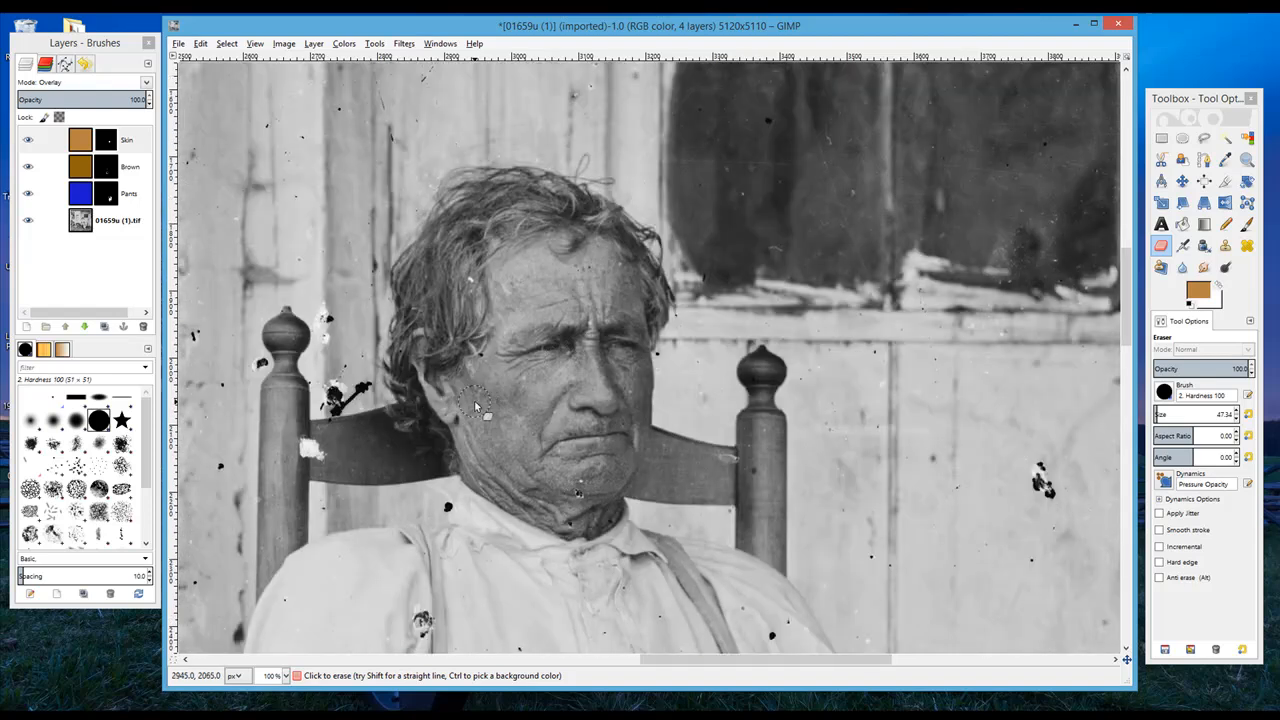
{"action": "mouse_move", "coordinate": [458, 402]}
{"action": "left_mouse_down"}
{"action": "mouse_move", "coordinate": [478, 477]}
{"action": "mouse_move", "coordinate": [590, 528]}
{"action": "mouse_move", "coordinate": [609, 509]}
{"action": "mouse_move", "coordinate": [559, 498]}
{"action": "mouse_move", "coordinate": [475, 390]}
{"action": "mouse_move", "coordinate": [522, 481]}
{"action": "mouse_move", "coordinate": [509, 462]}
{"action": "mouse_move", "coordinate": [557, 481]}
{"action": "mouse_move", "coordinate": [616, 475]}
{"action": "mouse_move", "coordinate": [553, 459]}
{"action": "mouse_move", "coordinate": [545, 444]}
{"action": "mouse_move", "coordinate": [606, 445]}
{"action": "mouse_move", "coordinate": [617, 451]}
{"action": "mouse_move", "coordinate": [610, 489]}
{"action": "mouse_move", "coordinate": [638, 426]}
{"action": "mouse_move", "coordinate": [639, 372]}
{"action": "mouse_move", "coordinate": [497, 395]}
{"action": "mouse_move", "coordinate": [606, 405]}
{"action": "mouse_move", "coordinate": [513, 432]}
{"action": "left_mouse_up"}
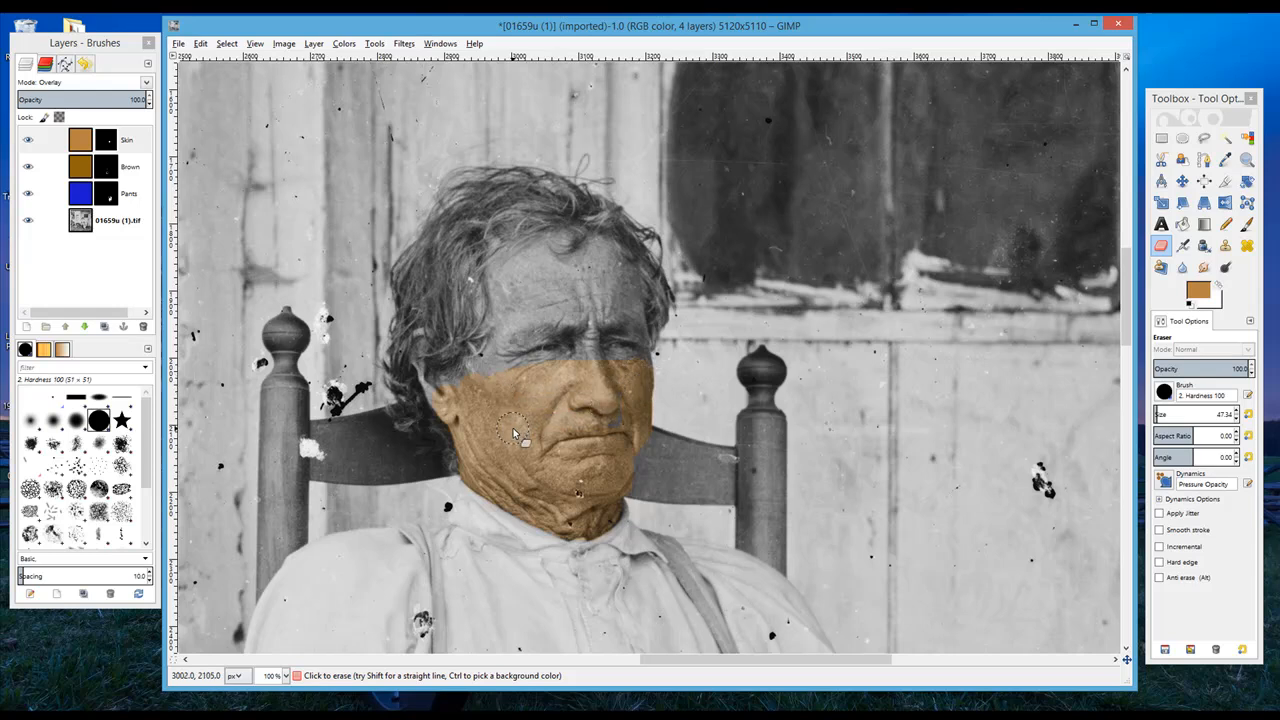
{"action": "mouse_move", "coordinate": [500, 283]}
{"action": "left_mouse_down"}
{"action": "mouse_move", "coordinate": [628, 283]}
{"action": "mouse_move", "coordinate": [519, 293]}
{"action": "mouse_move", "coordinate": [511, 312]}
{"action": "mouse_move", "coordinate": [625, 313]}
{"action": "mouse_move", "coordinate": [636, 341]}
{"action": "mouse_move", "coordinate": [516, 344]}
{"action": "left_mouse_up"}
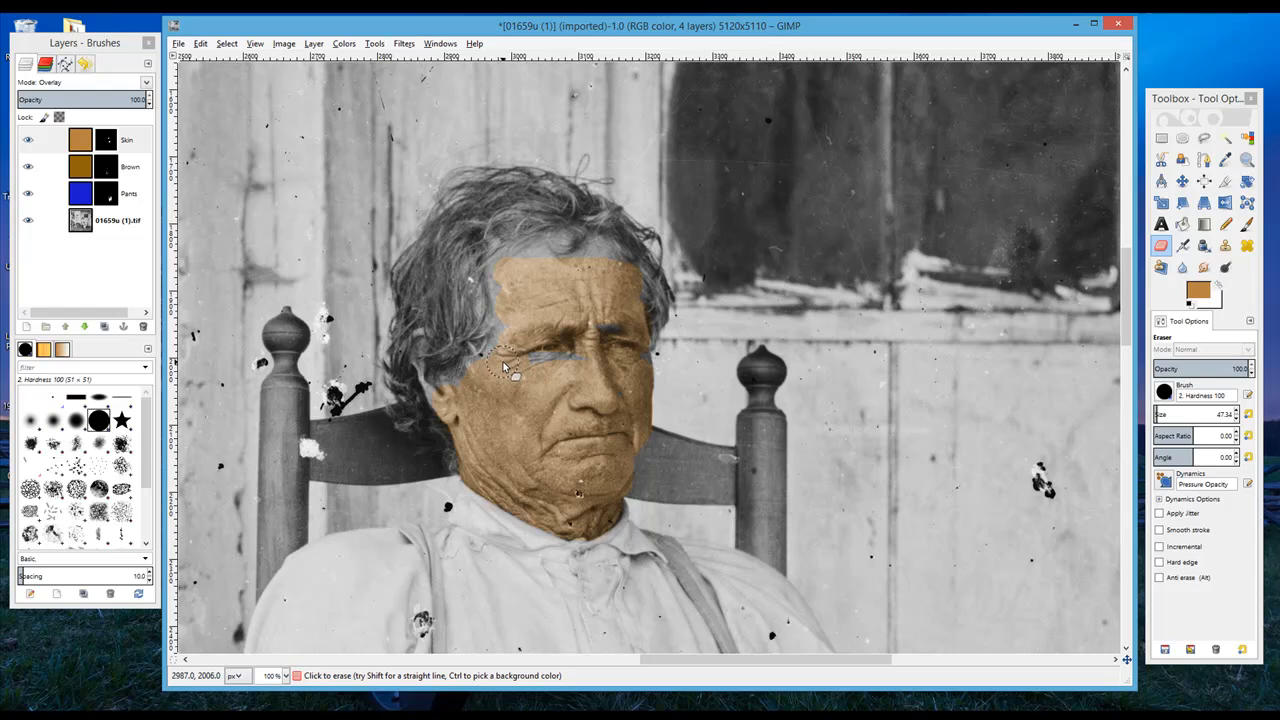
{"action": "mouse_move", "coordinate": [535, 350]}
{"action": "left_mouse_down"}
{"action": "mouse_move", "coordinate": [610, 372]}
{"action": "mouse_move", "coordinate": [507, 403]}
{"action": "left_mouse_up"}
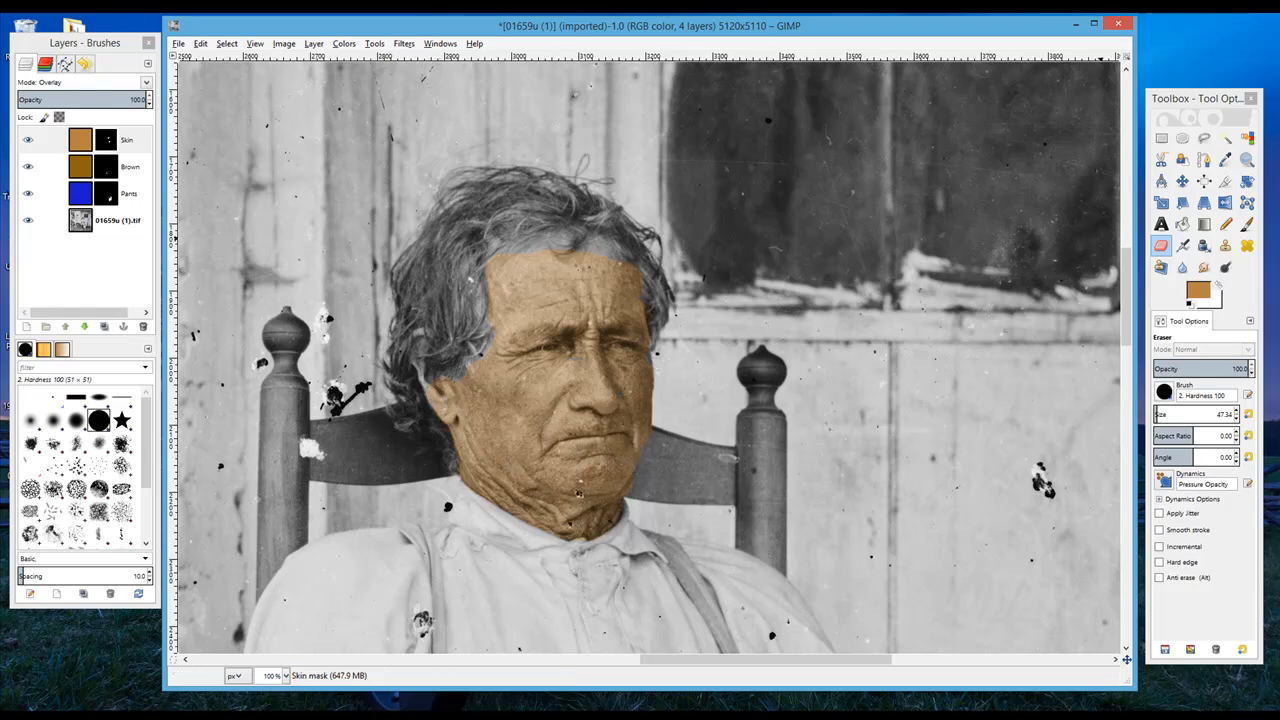
{"action": "left_click", "coordinate": [1247, 159]}
{"action": "scroll", "coordinate": [487, 449], "scroll_direction": "down", "scroll_amount": 5}
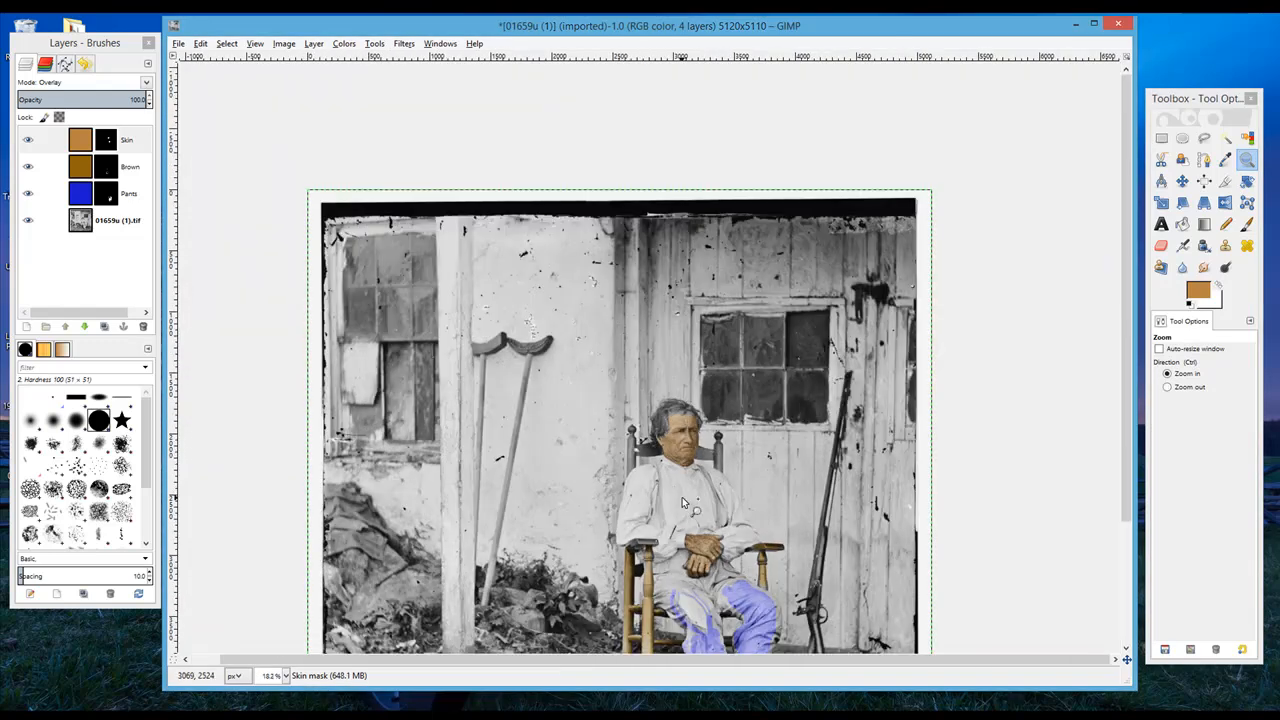
{"action": "scroll", "coordinate": [680, 500], "scroll_direction": "down", "scroll_amount": 3}
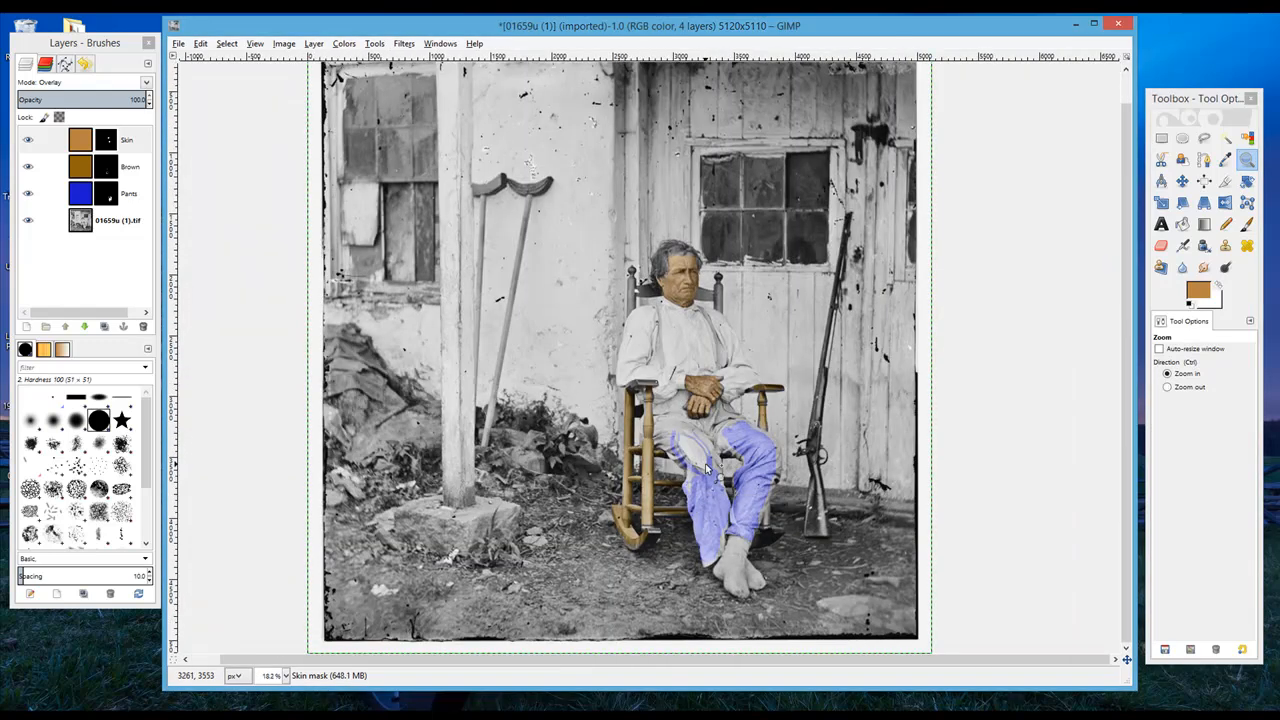